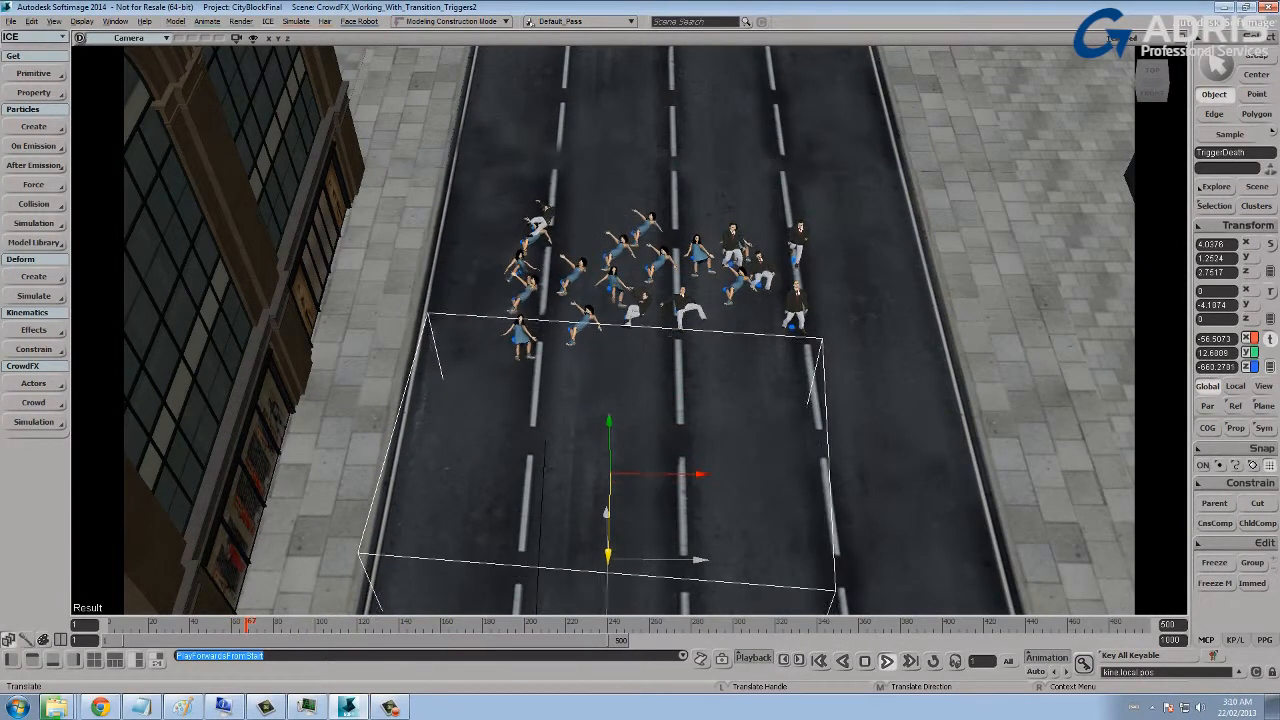
Move the TriggerDeath volume over the crowd to about X -65.94, Z -636.38 during playback and examine the actors' death animations close up.
{"action": "left_click_drag", "start_coordinate": [617, 478], "coordinate": [570, 552]}
{"action": "key", "text": "s"}
{"action": "middle_click_drag", "start_coordinate": [570, 552], "coordinate": [480, 450]}
{"action": "left_click_drag", "start_coordinate": [480, 450], "coordinate": [500, 470]}
{"action": "key", "text": "v"}
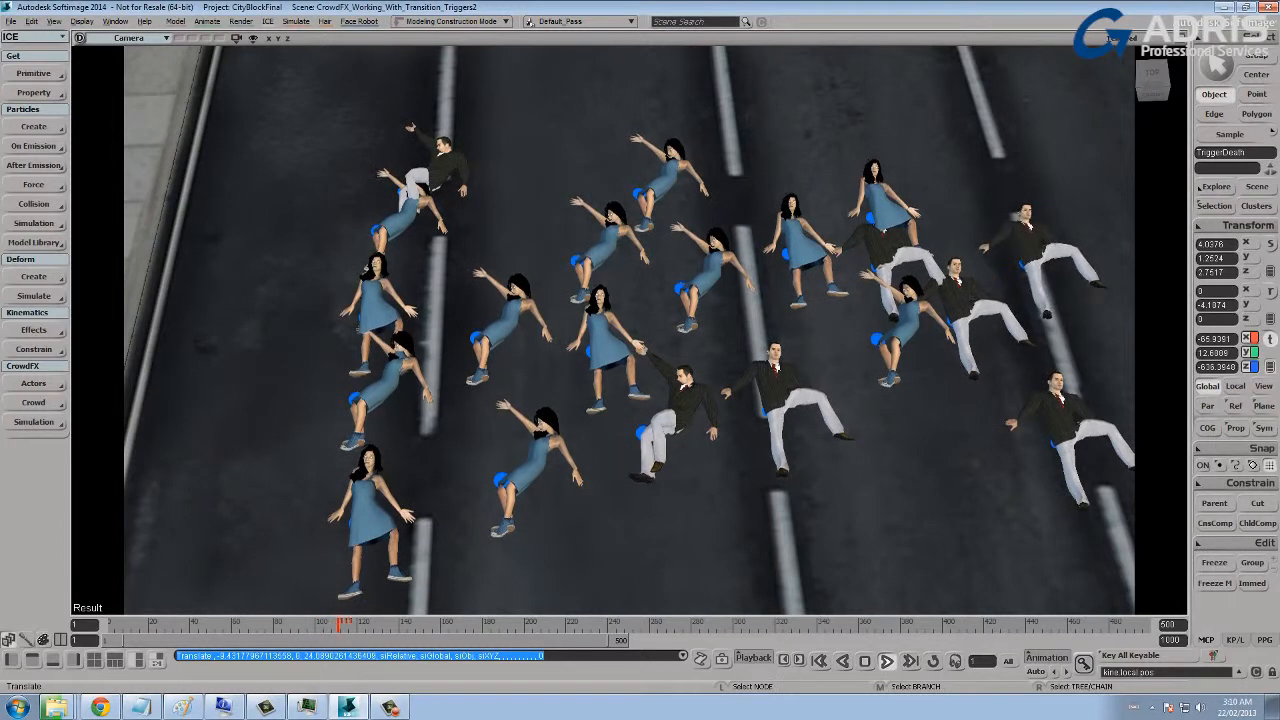
{"action": "key", "text": "space"}
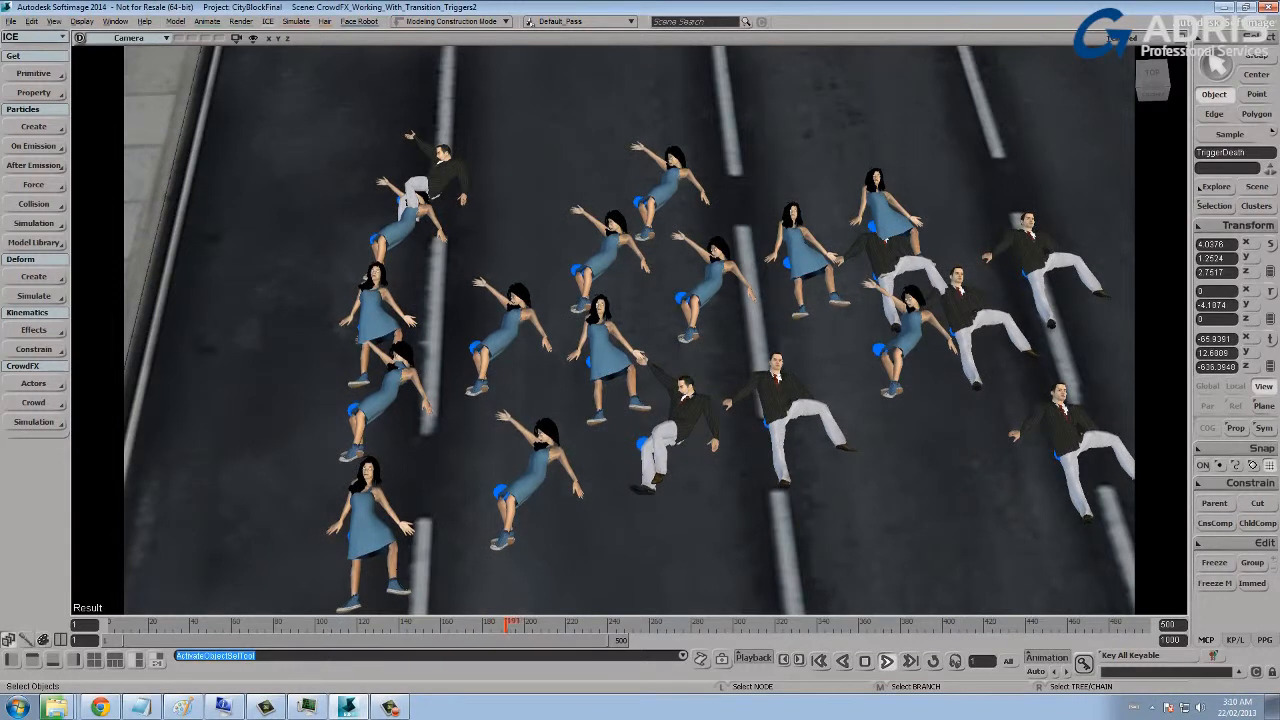
{"action": "key", "text": "s"}
{"action": "left_click_drag", "start_coordinate": [640, 360], "coordinate": [536, 335]}
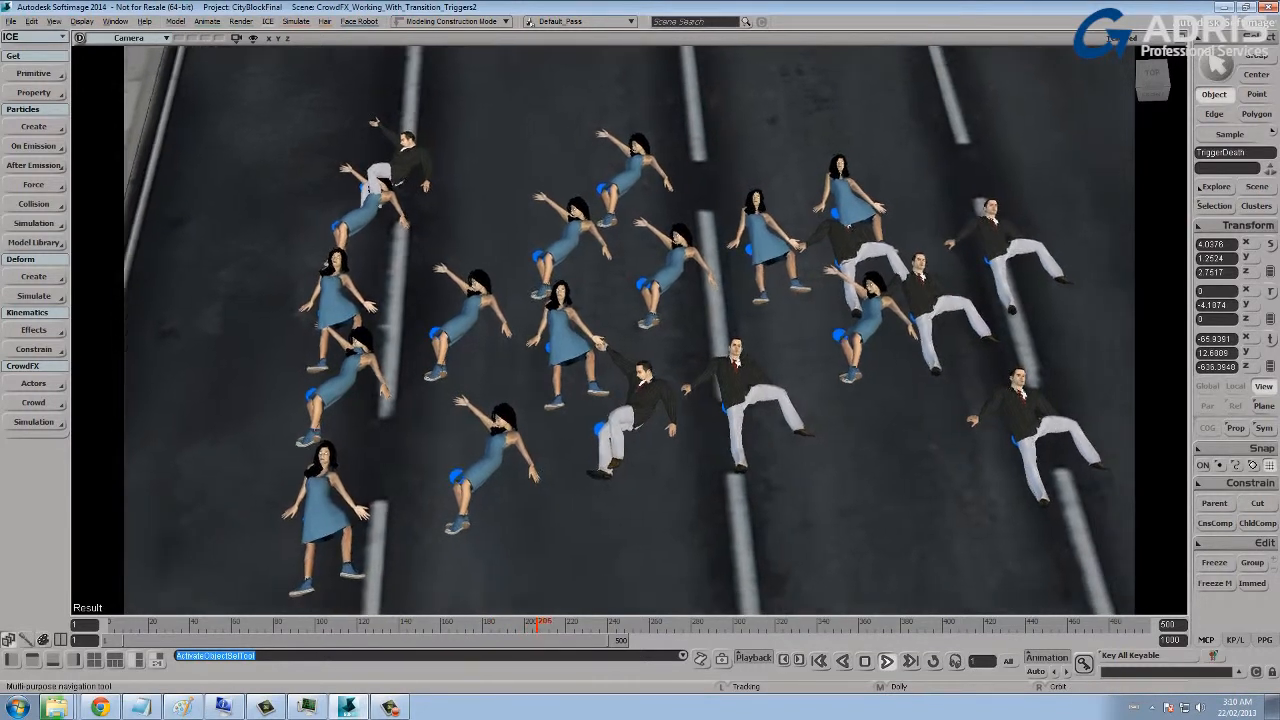
{"action": "key", "text": "space"}
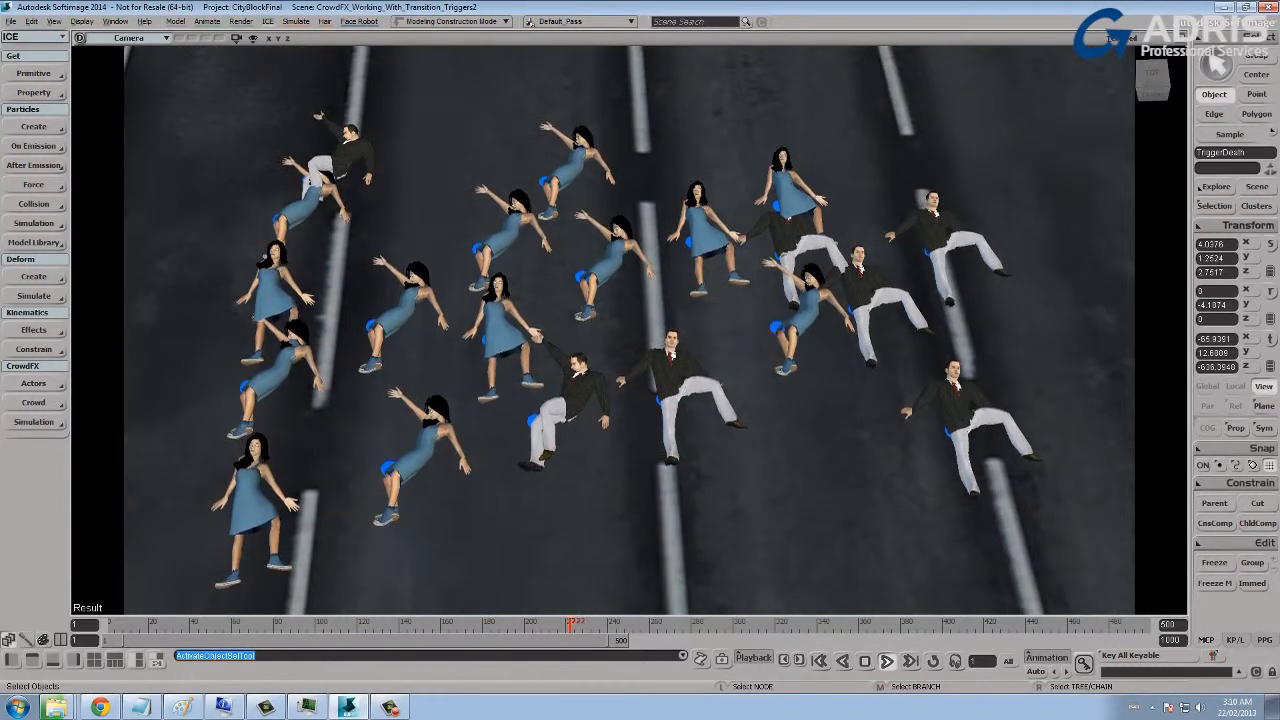
Stop the simulation, return to the first frame and frame the whole crowd on the road.
{"action": "key", "text": "Escape"}
{"action": "left_click", "coordinate": [819, 661]}
{"action": "key", "text": "s"}
{"action": "left_click_drag", "start_coordinate": [600, 300], "coordinate": [696, 488]}
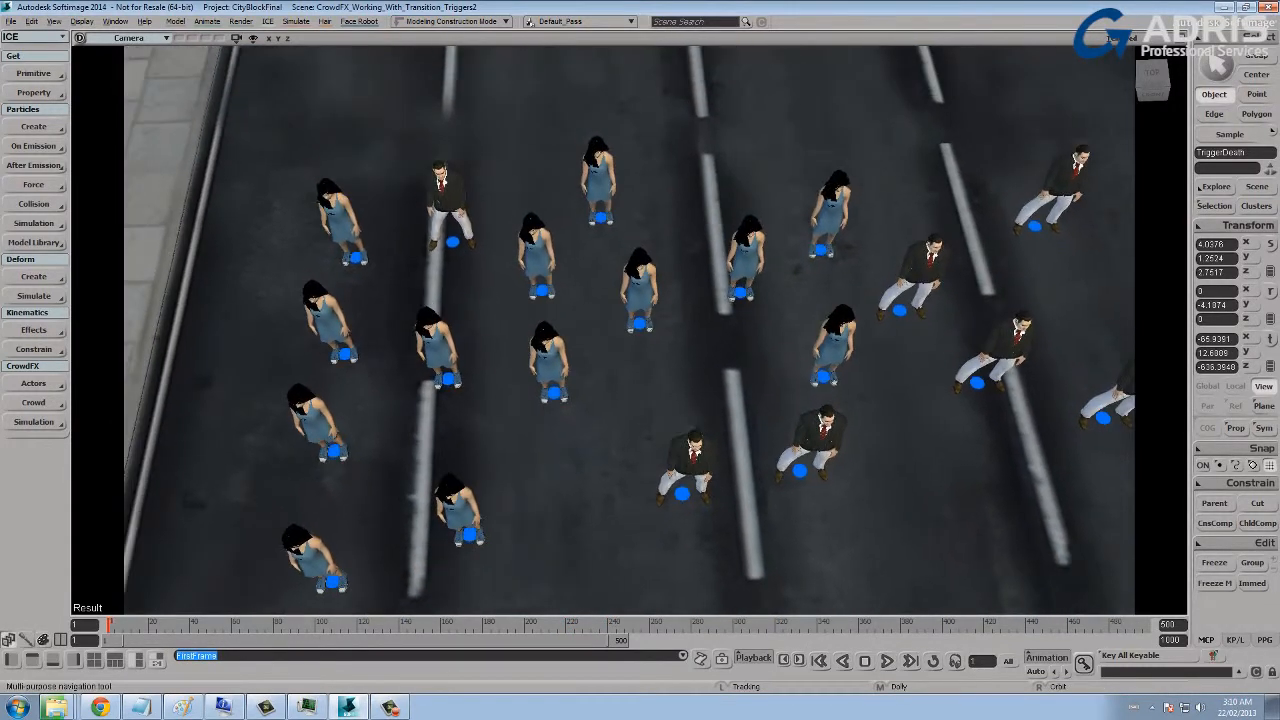
{"action": "left_click_drag", "start_coordinate": [640, 360], "coordinate": [654, 336]}
{"action": "middle_click_drag", "start_coordinate": [654, 336], "coordinate": [596, 338]}
{"action": "left_click_drag", "start_coordinate": [596, 338], "coordinate": [560, 323]}
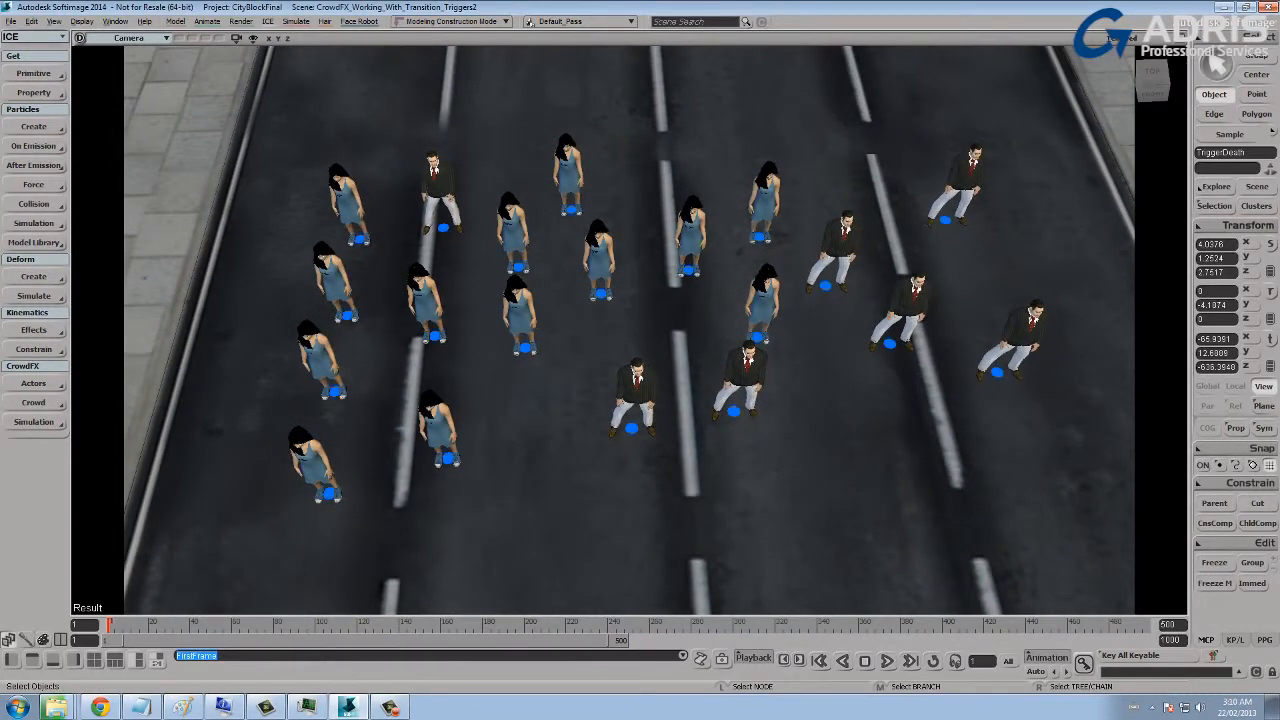
Open the crowd simulation tree for inspection and display its Emit_and_Initialize graph.
{"action": "left_click", "coordinate": [33, 422]}
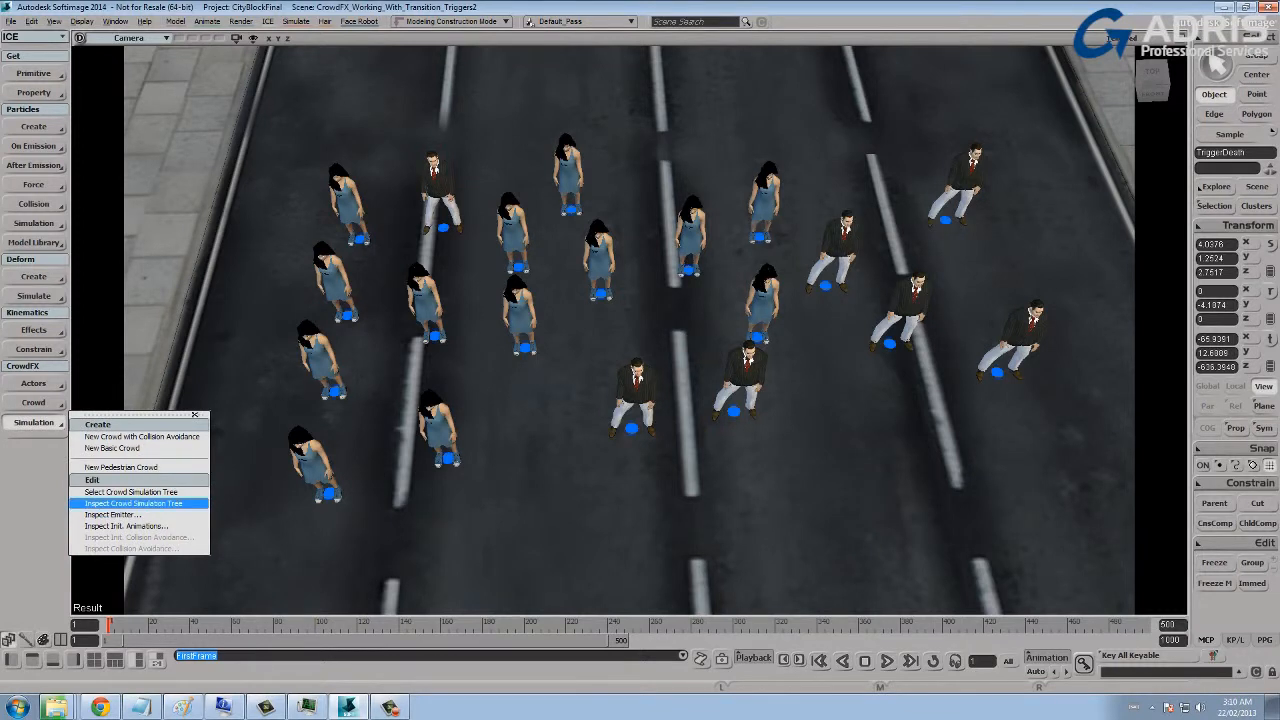
{"action": "left_click", "coordinate": [133, 503]}
{"action": "left_click", "coordinate": [791, 75]}
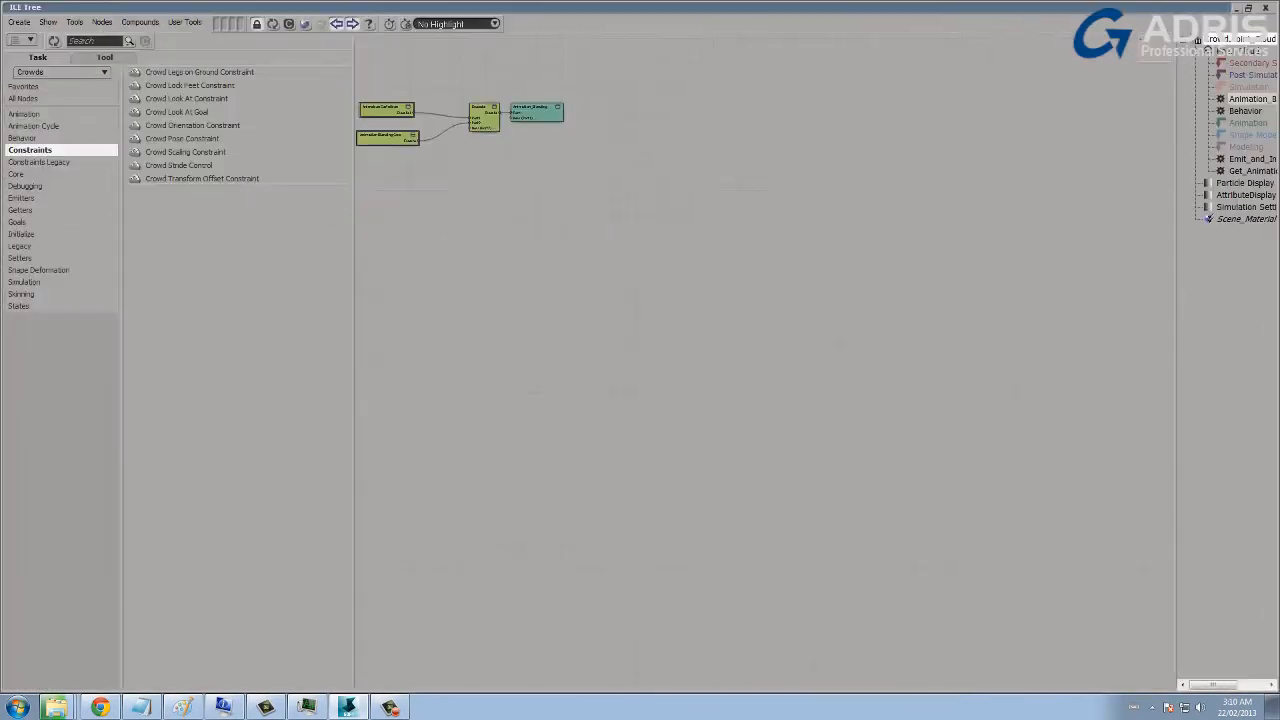
{"action": "left_click", "coordinate": [1245, 159]}
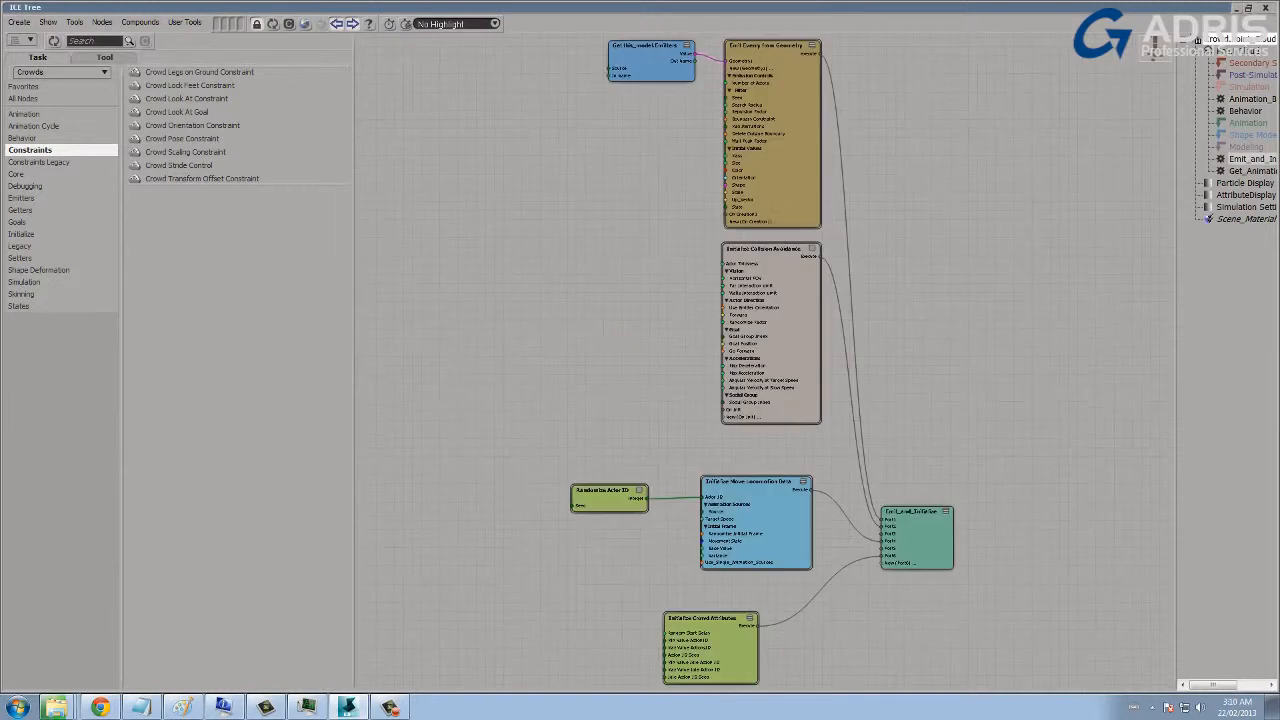
Disconnect the Randomize Actor ID node from the Actor ID port of Initialize Move Locomotion Data.
{"action": "middle_click_drag", "start_coordinate": [727, 625], "coordinate": [751, 535]}
{"action": "scroll", "coordinate": [751, 535], "scroll_direction": "up", "scroll_amount": 2}
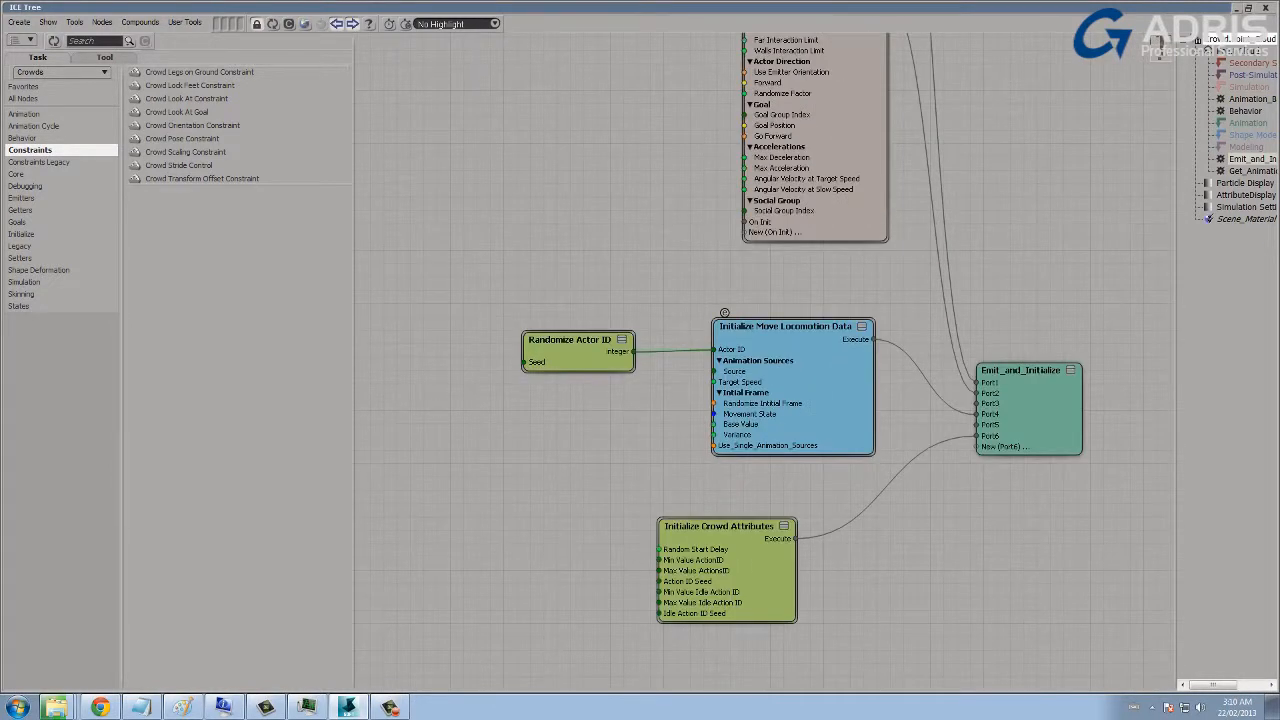
{"action": "double_click", "coordinate": [578, 340]}
{"action": "left_click_drag", "start_coordinate": [716, 349], "coordinate": [724, 313]}
Set the Actor ID of Initialize Move Locomotion Data to 1 so the crowd uses only the male actor.
{"action": "double_click", "coordinate": [725, 325]}
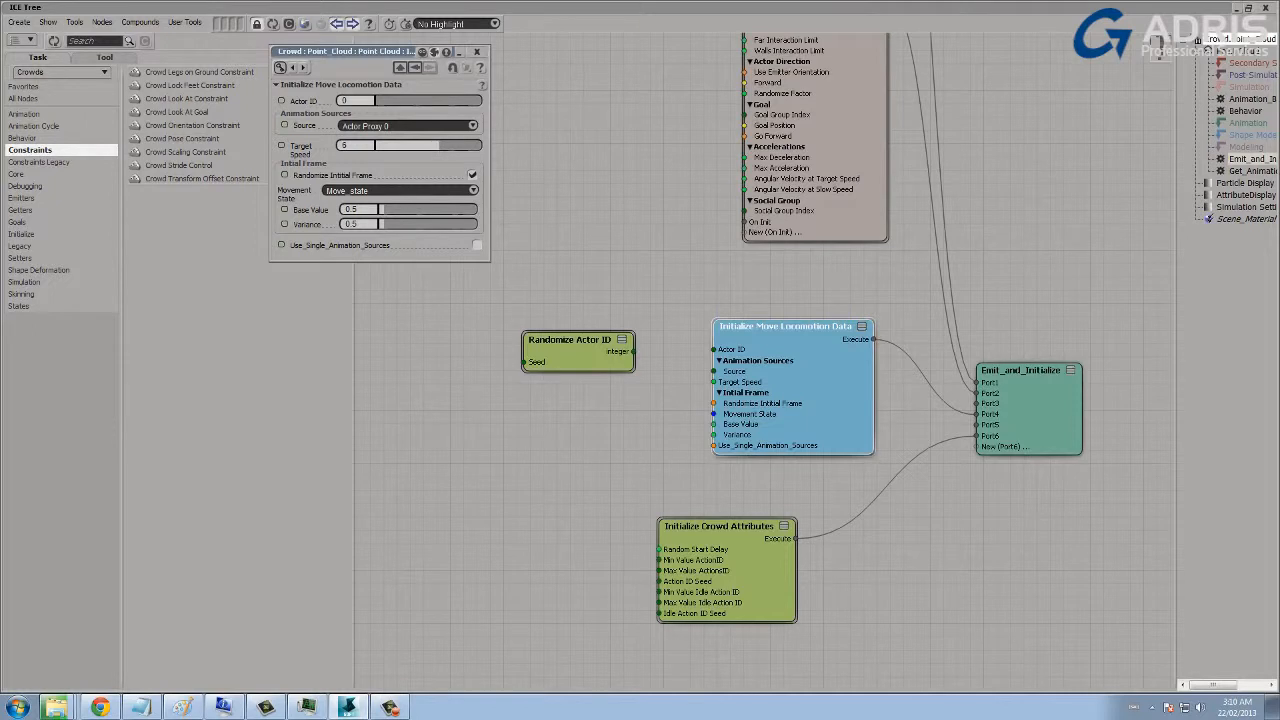
{"action": "left_click", "coordinate": [1236, 8]}
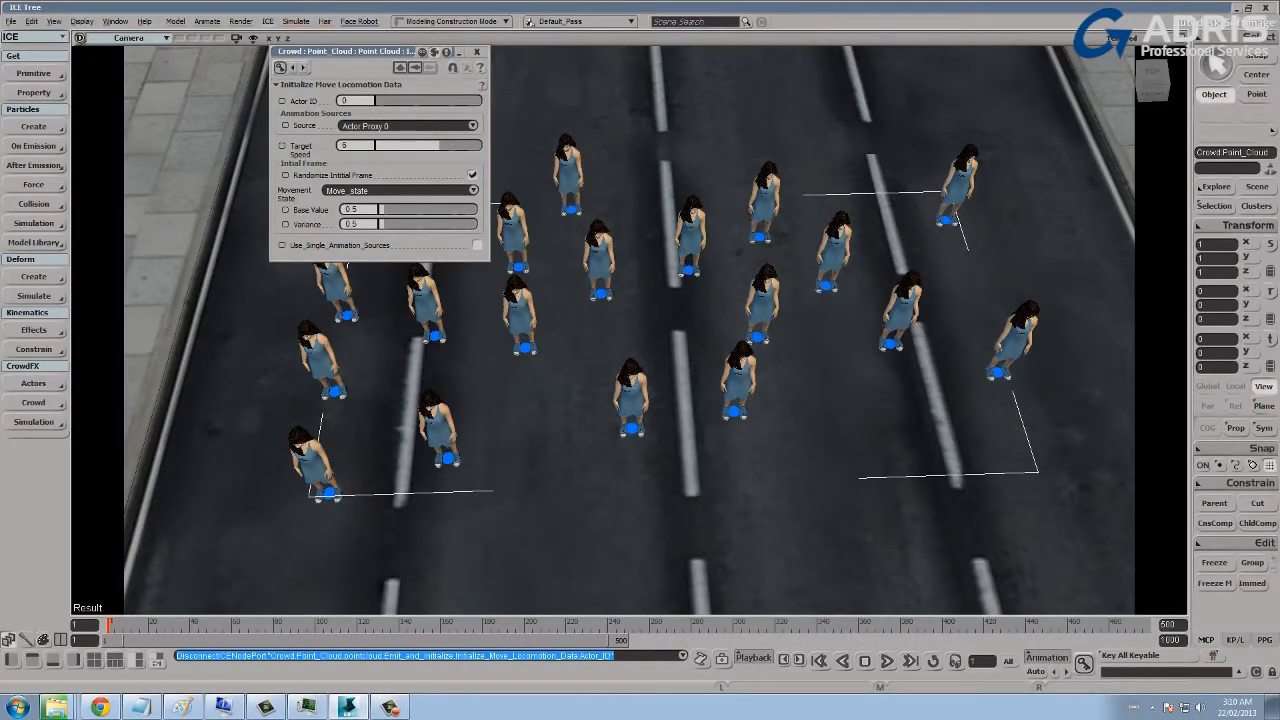
{"action": "double_click", "coordinate": [355, 100]}
{"action": "type", "text": "1"}
{"action": "key", "text": "Return"}
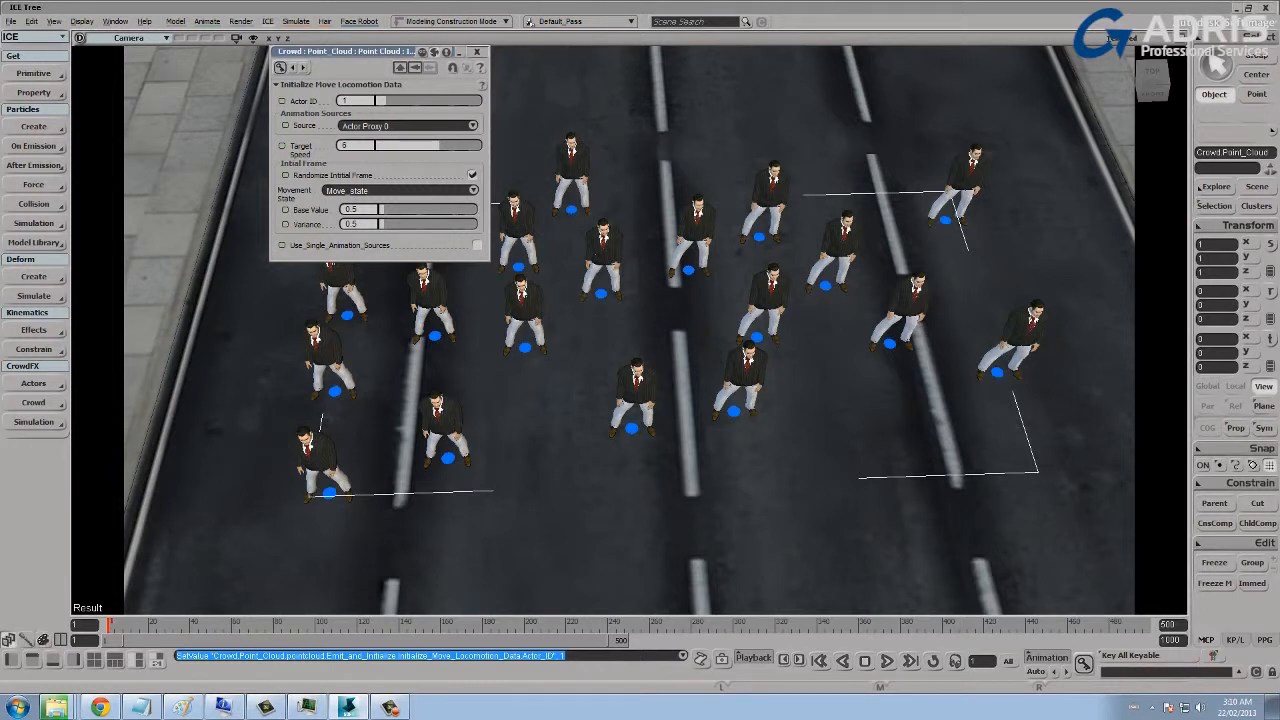
{"action": "left_click", "coordinate": [477, 52]}
{"action": "key", "text": "s"}
{"action": "right_click_drag", "start_coordinate": [640, 330], "coordinate": [530, 330]}
{"action": "left_click_drag", "start_coordinate": [530, 330], "coordinate": [595, 357]}
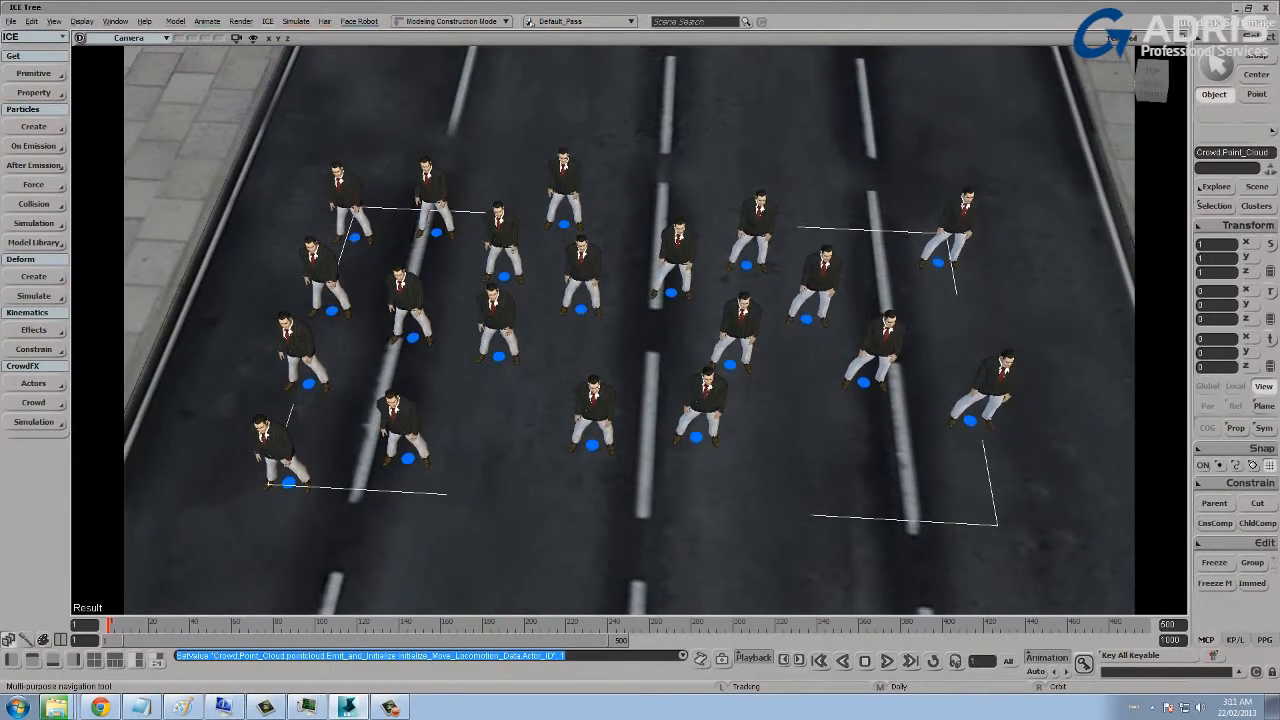
{"action": "middle_click_drag", "start_coordinate": [595, 357], "coordinate": [625, 357]}
{"action": "key", "text": "s"}
{"action": "left_click_drag", "start_coordinate": [625, 357], "coordinate": [641, 353]}
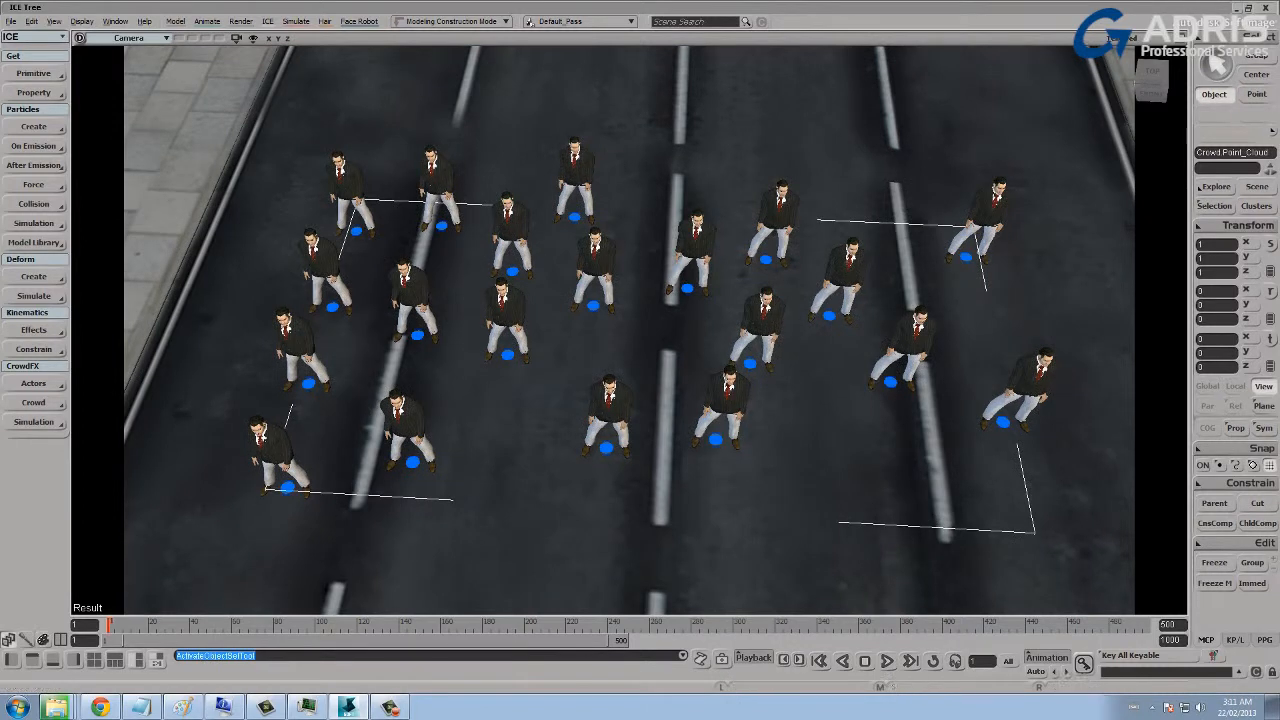
Bring up the ICE Tree again, widen its operator explorer and open the Animation Definition compound for editing.
{"action": "key", "text": "alt+9"}
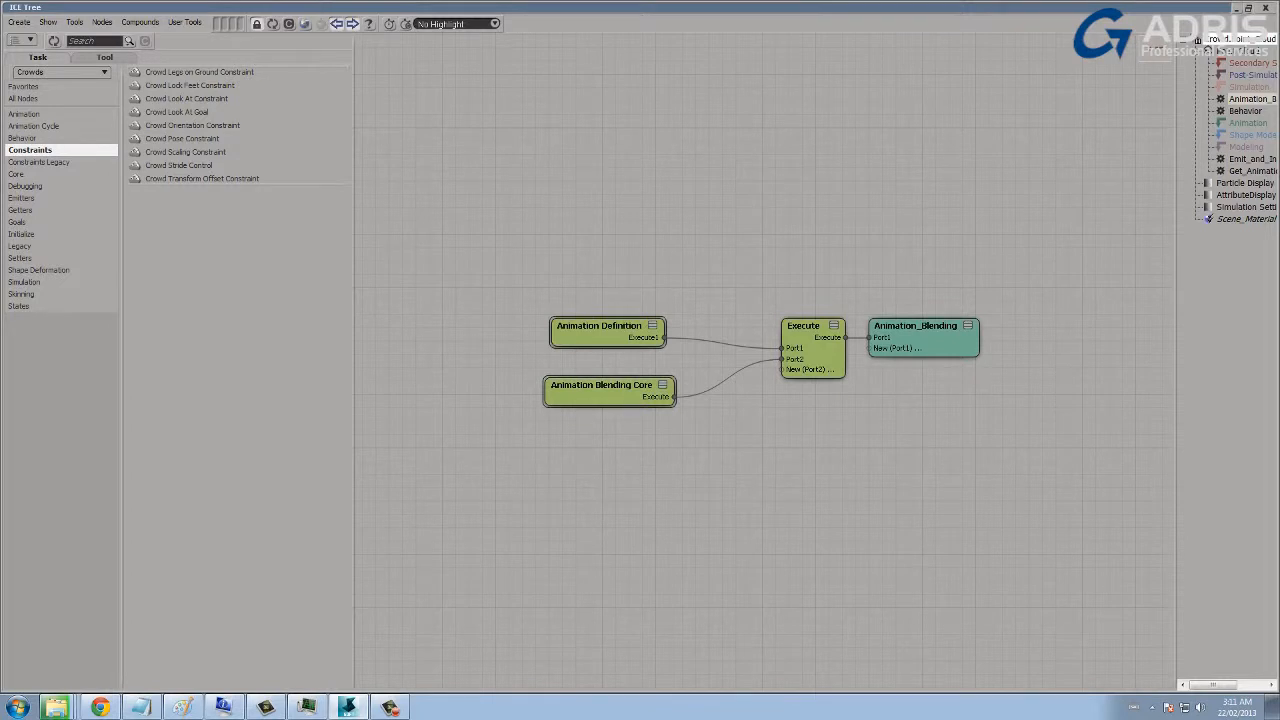
{"action": "left_click_drag", "start_coordinate": [1176, 40], "coordinate": [1096, 40]}
{"action": "middle_click_drag", "start_coordinate": [563, 312], "coordinate": [622, 300]}
{"action": "mouse_move", "coordinate": [622, 303]}
{"action": "left_mouse_down"}
{"action": "mouse_move", "coordinate": [643, 284]}
{"action": "mouse_move", "coordinate": [628, 286]}
{"action": "left_mouse_up"}
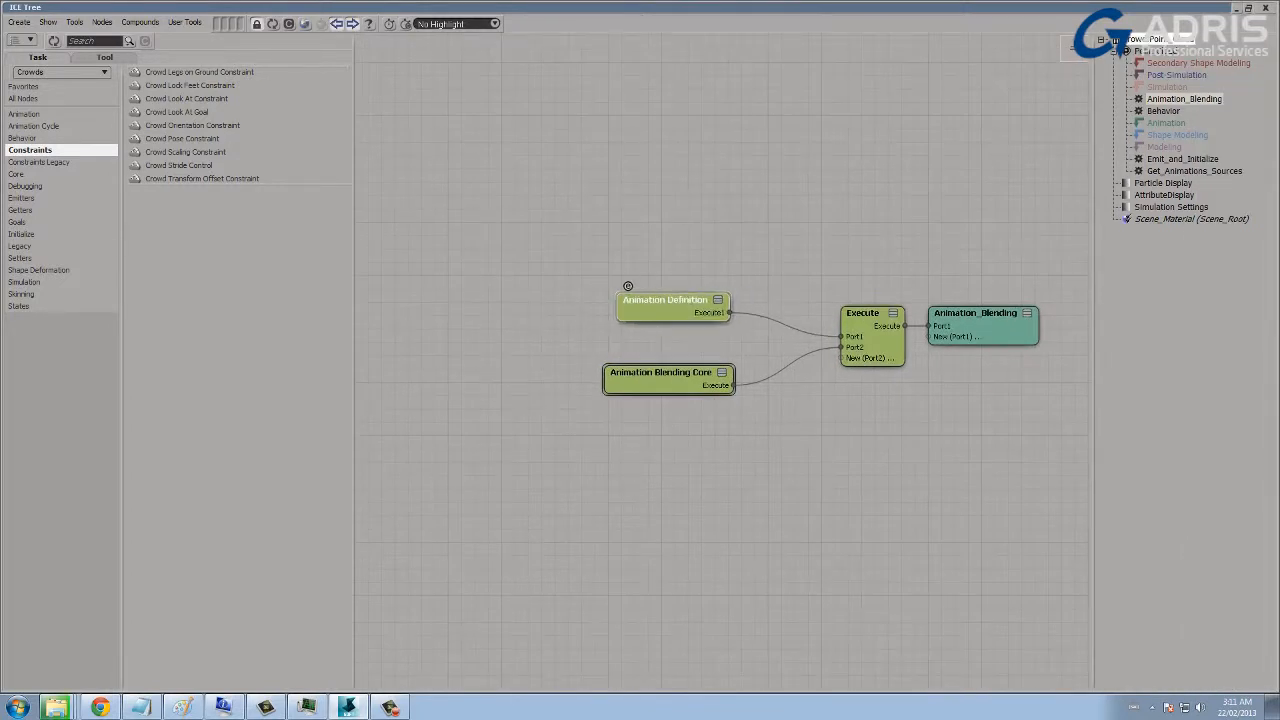
{"action": "left_click", "coordinate": [628, 286]}
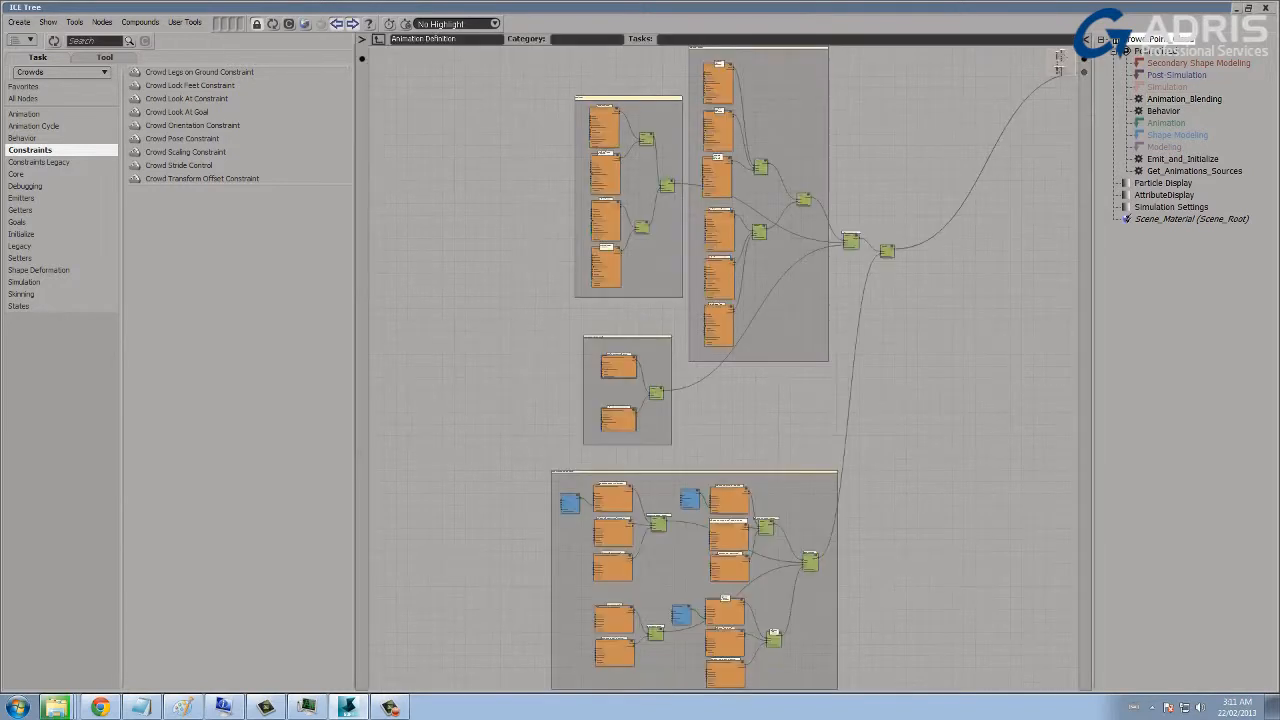
Examine the Death State and Idle State Transitions node groups inside the Animation Definition compound.
{"action": "middle_click_drag", "start_coordinate": [628, 286], "coordinate": [720, 424]}
{"action": "scroll", "coordinate": [724, 368], "scroll_direction": "up", "scroll_amount": 4}
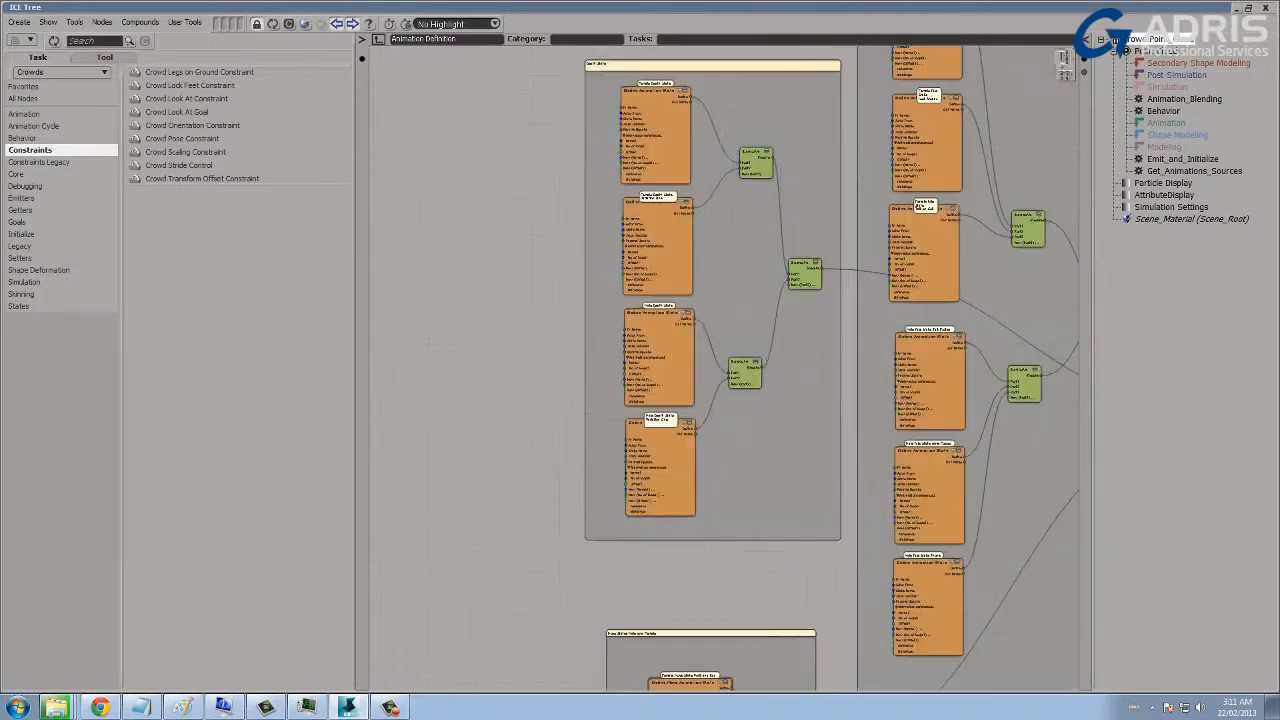
{"action": "middle_click_drag", "start_coordinate": [724, 368], "coordinate": [782, 504]}
{"action": "scroll", "coordinate": [690, 238], "scroll_direction": "up", "scroll_amount": 3}
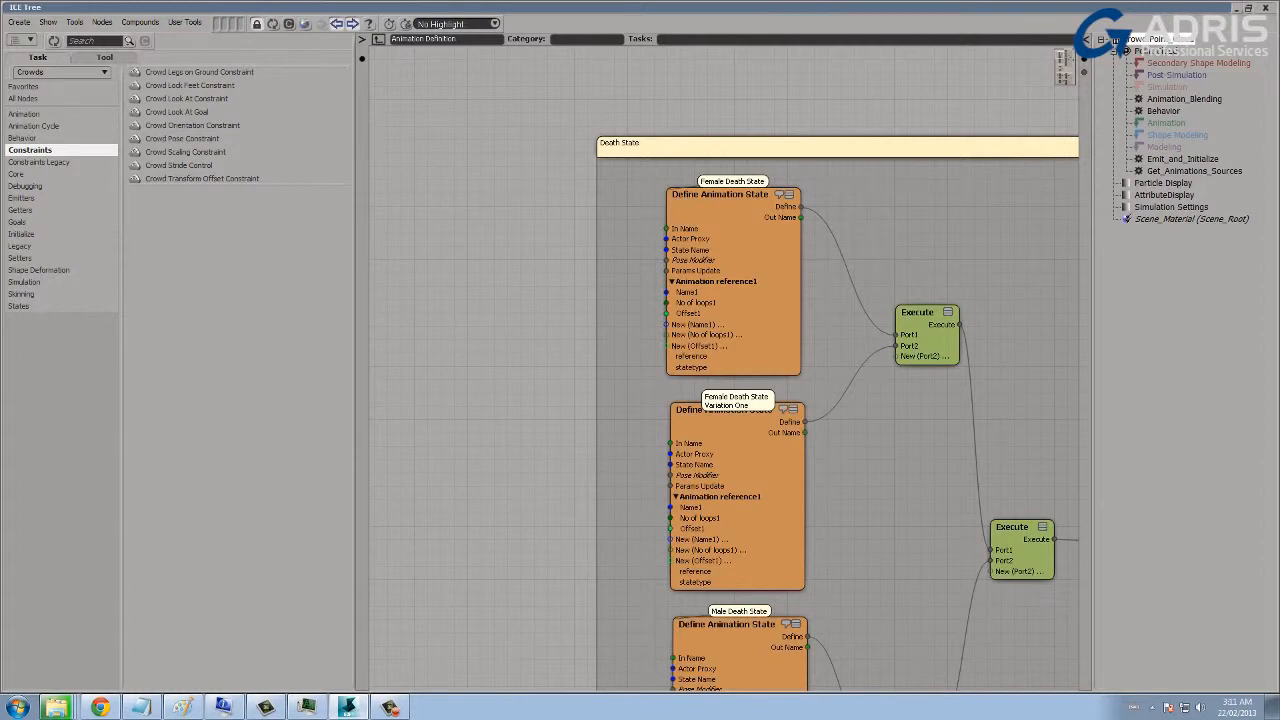
{"action": "scroll", "coordinate": [724, 368], "scroll_direction": "down", "scroll_amount": 2}
{"action": "middle_click_drag", "start_coordinate": [724, 368], "coordinate": [676, 133]}
{"action": "scroll", "coordinate": [690, 340], "scroll_direction": "down", "scroll_amount": 5}
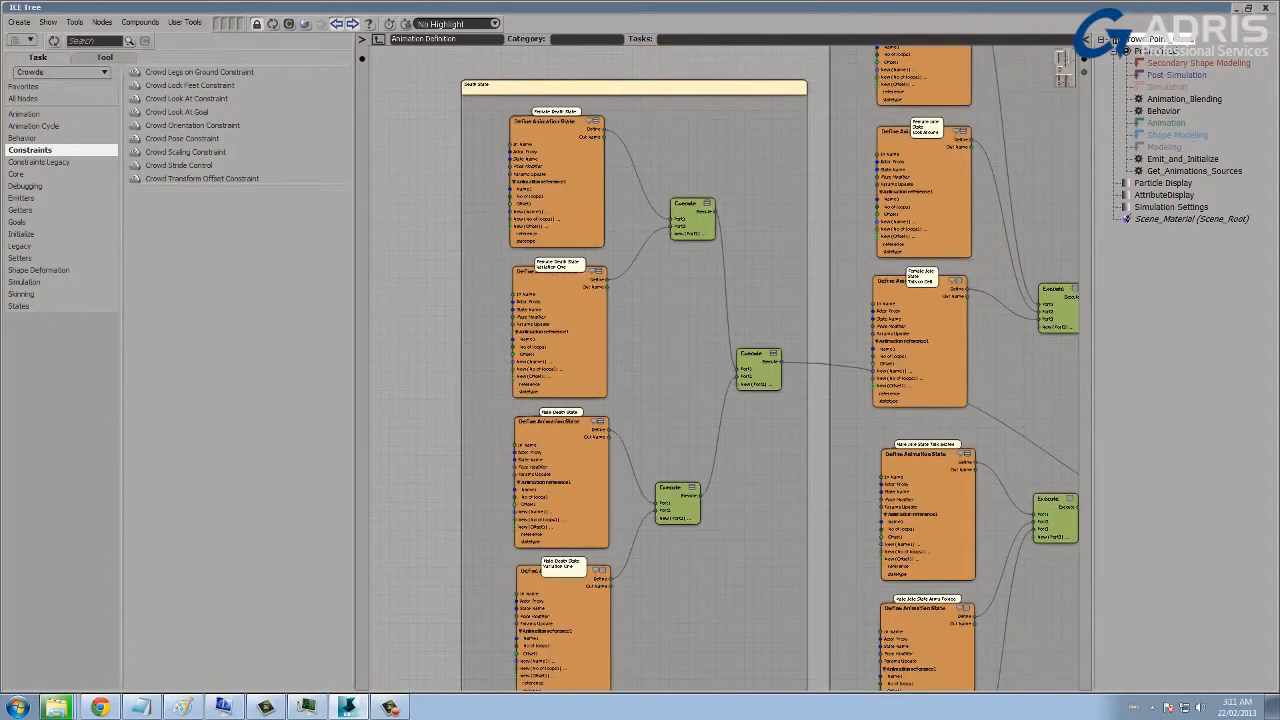
{"action": "middle_click_drag", "start_coordinate": [700, 500], "coordinate": [695, 444]}
{"action": "scroll", "coordinate": [695, 444], "scroll_direction": "up", "scroll_amount": 4}
{"action": "middle_click_drag", "start_coordinate": [695, 388], "coordinate": [624, 647]}
{"action": "scroll", "coordinate": [720, 362], "scroll_direction": "up", "scroll_amount": 3}
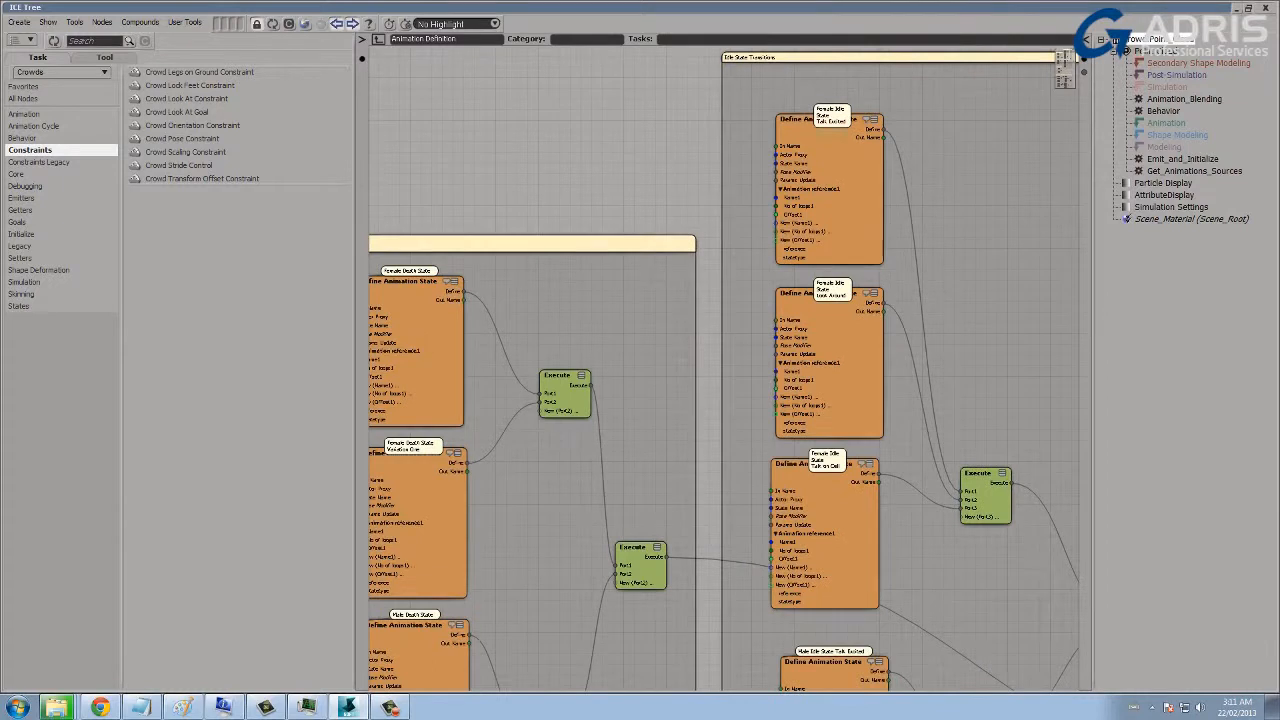
Inspect the animation settings of the Male Death State and Male Death State Variation One nodes.
{"action": "middle_click_drag", "start_coordinate": [680, 540], "coordinate": [975, 137]}
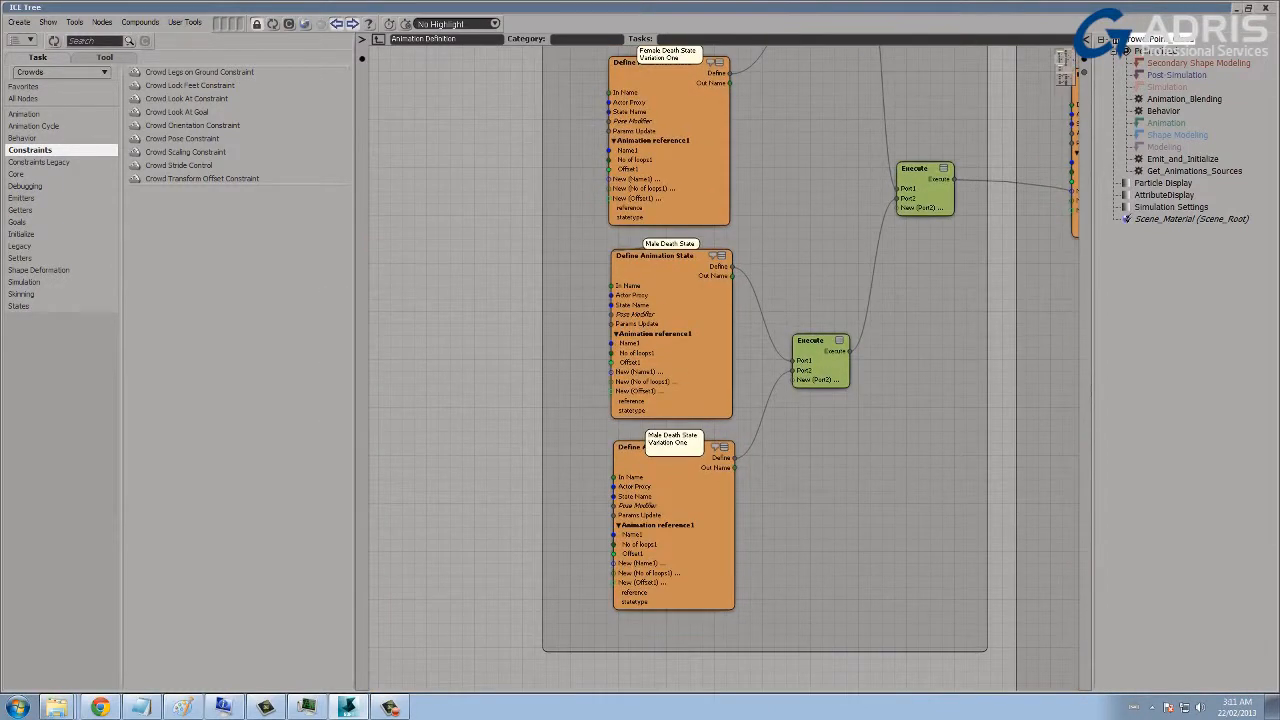
{"action": "double_click", "coordinate": [662, 256]}
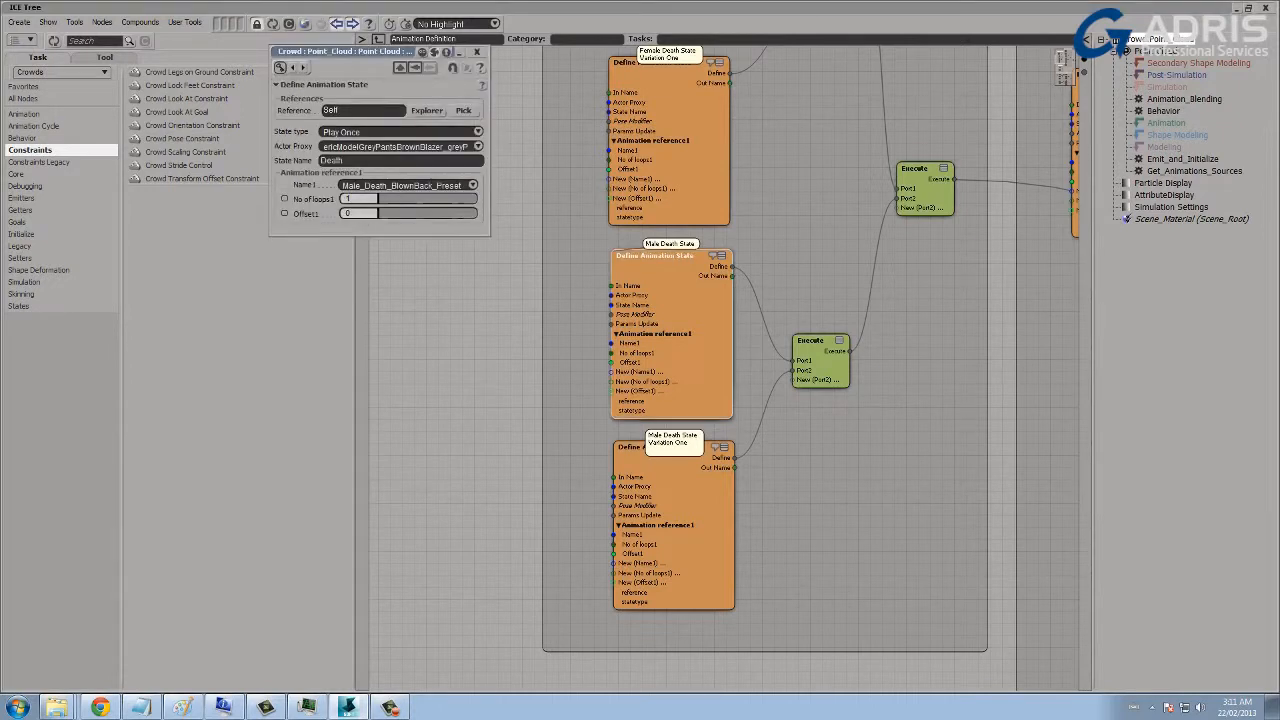
{"action": "double_click", "coordinate": [630, 447]}
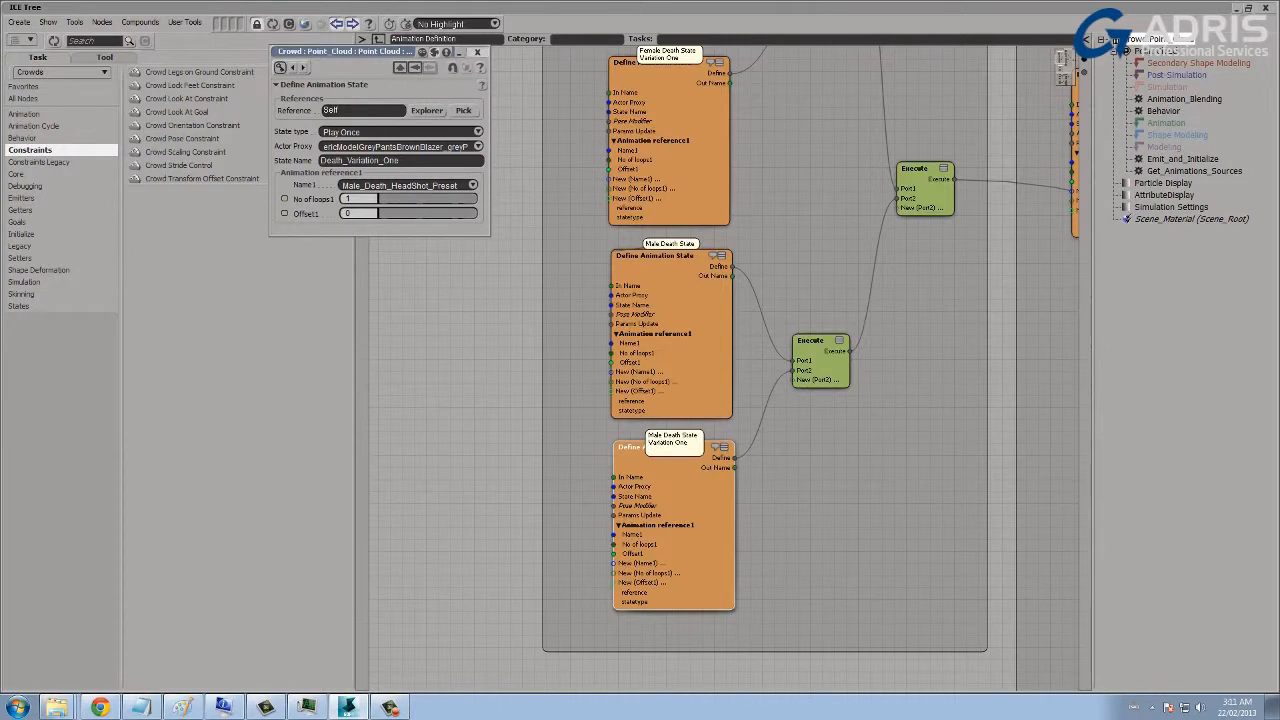
{"action": "left_click", "coordinate": [476, 51]}
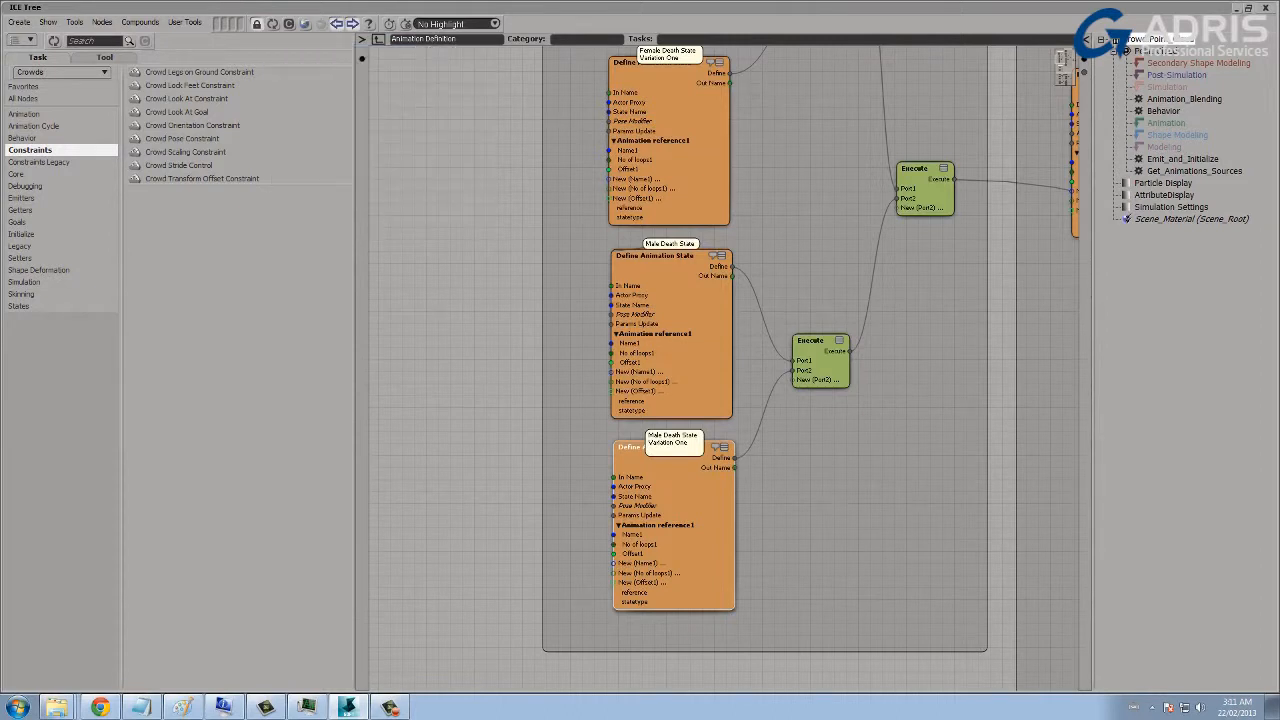
Add a Crowd Transform Offset Constraint node to the graph, placing it in the empty area beside the Death State group.
{"action": "left_click", "coordinate": [201, 178]}
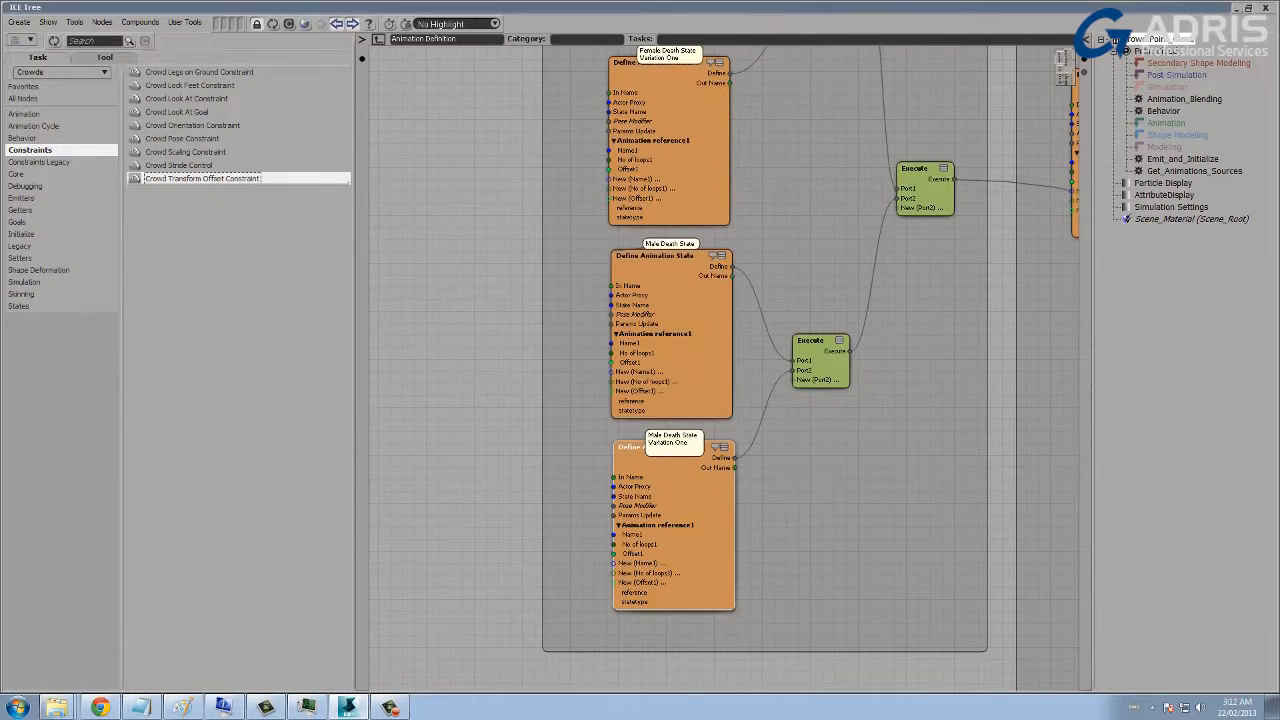
{"action": "left_click_drag", "start_coordinate": [201, 178], "coordinate": [492, 189]}
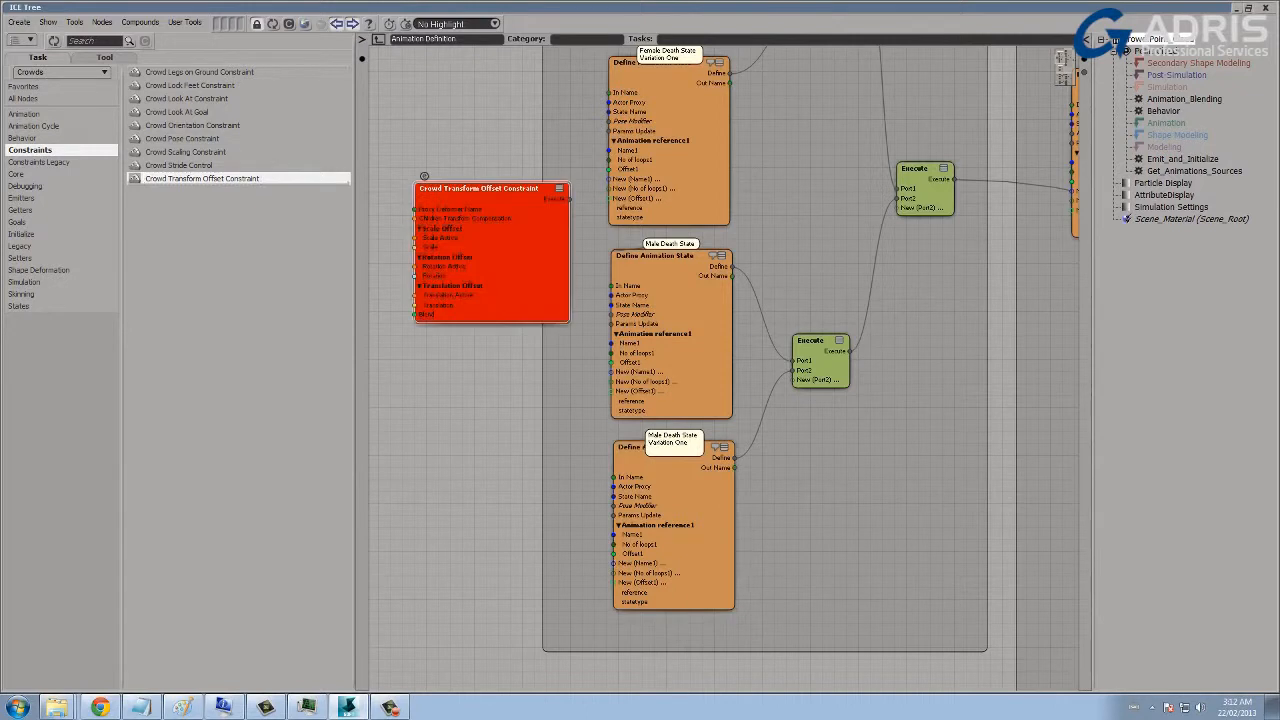
{"action": "middle_click_drag", "start_coordinate": [492, 189], "coordinate": [600, 224]}
{"action": "left_click_drag", "start_coordinate": [531, 211], "coordinate": [487, 167]}
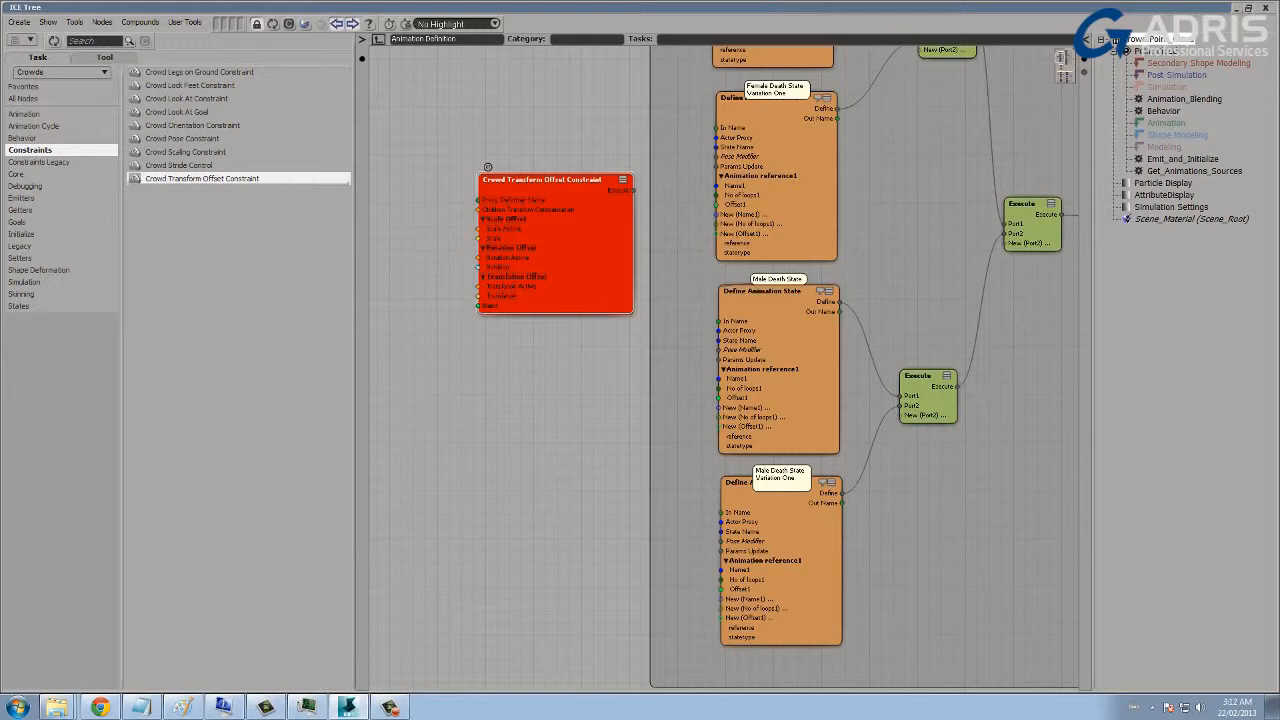
{"action": "left_click_drag", "start_coordinate": [487, 167], "coordinate": [478, 153]}
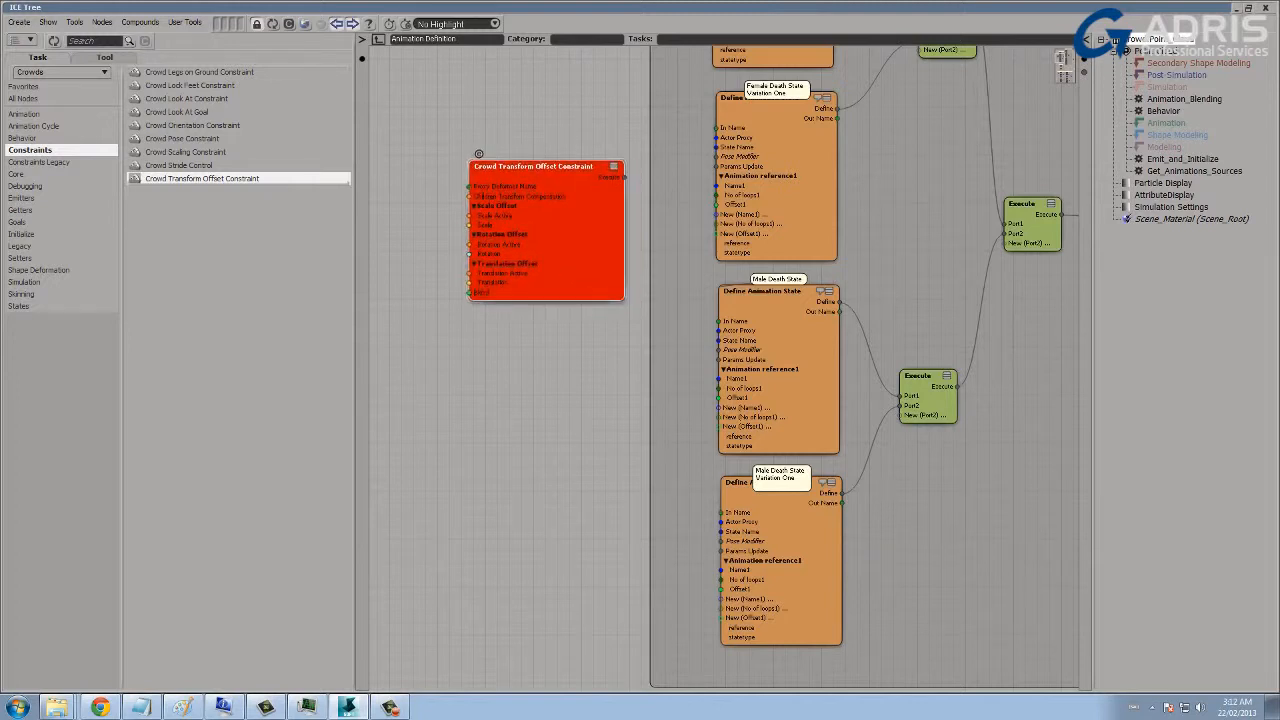
Shift the ICE Tree window to uncover the scene, and open the rig view of the male actor proxy with grey pants and brown blazer.
{"action": "left_click_drag", "start_coordinate": [480, 7], "coordinate": [779, 418]}
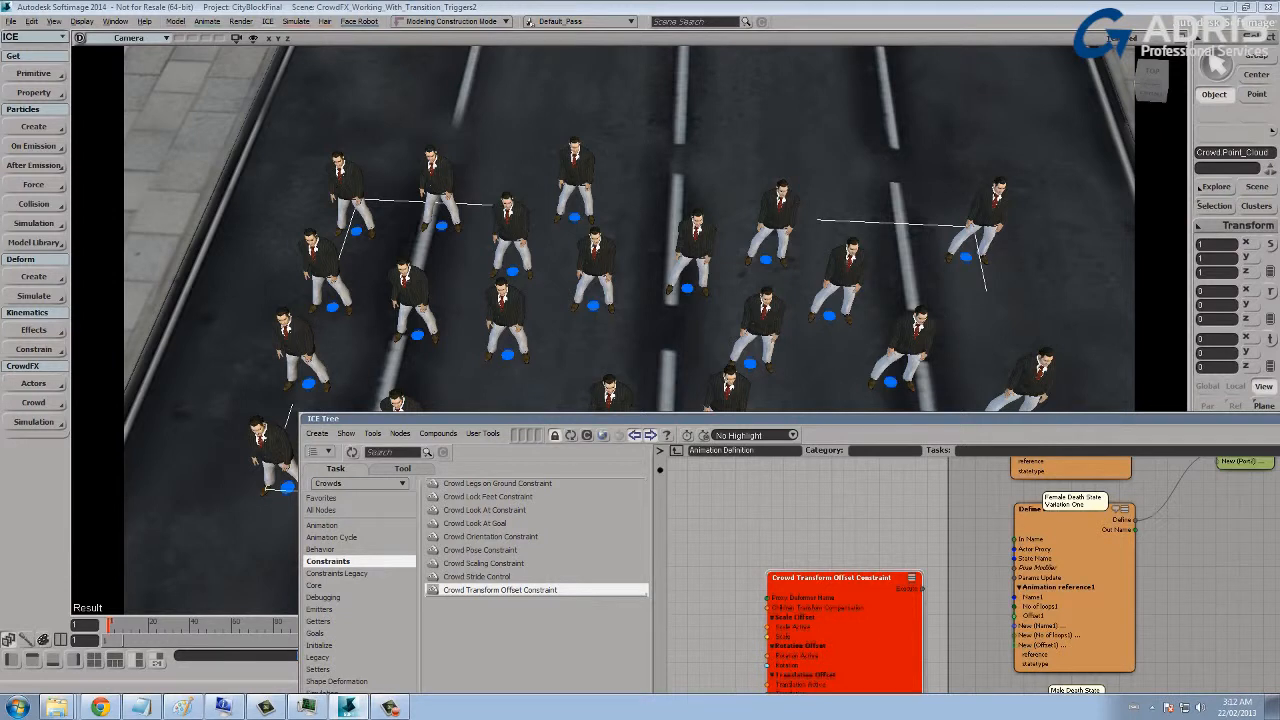
{"action": "left_click", "coordinate": [33, 383]}
{"action": "left_click", "coordinate": [90, 442]}
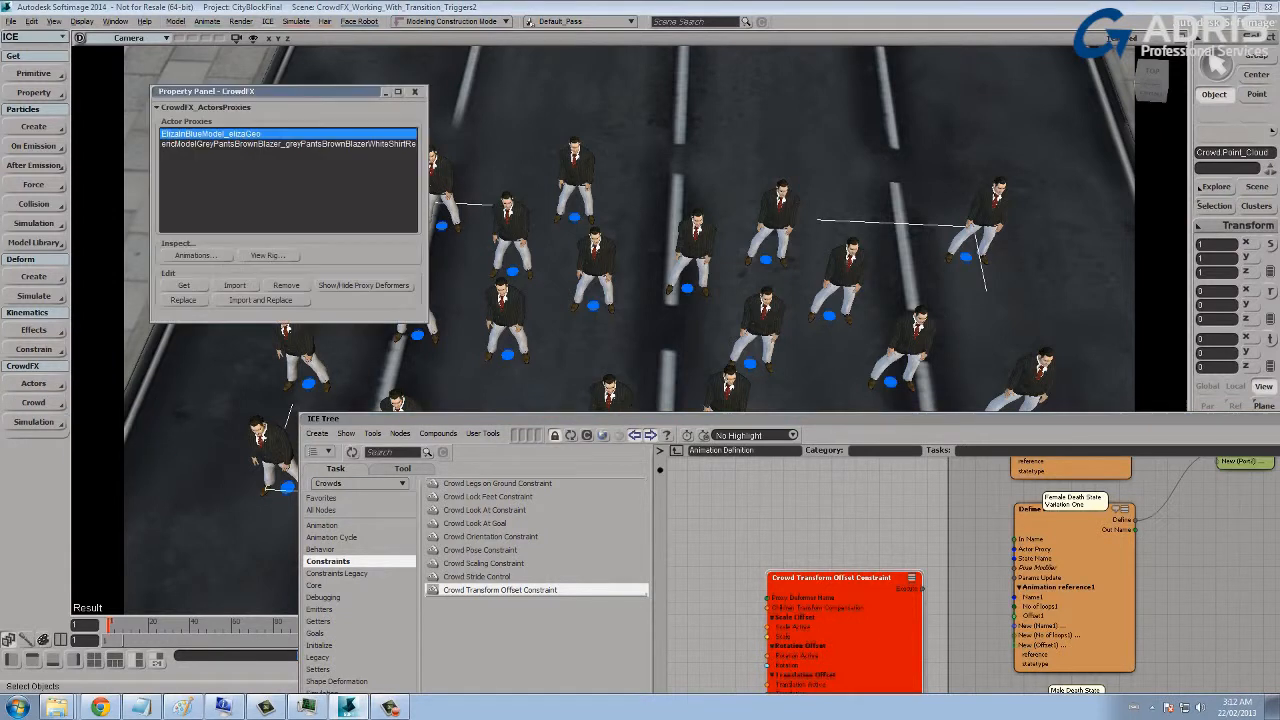
{"action": "left_click", "coordinate": [288, 143]}
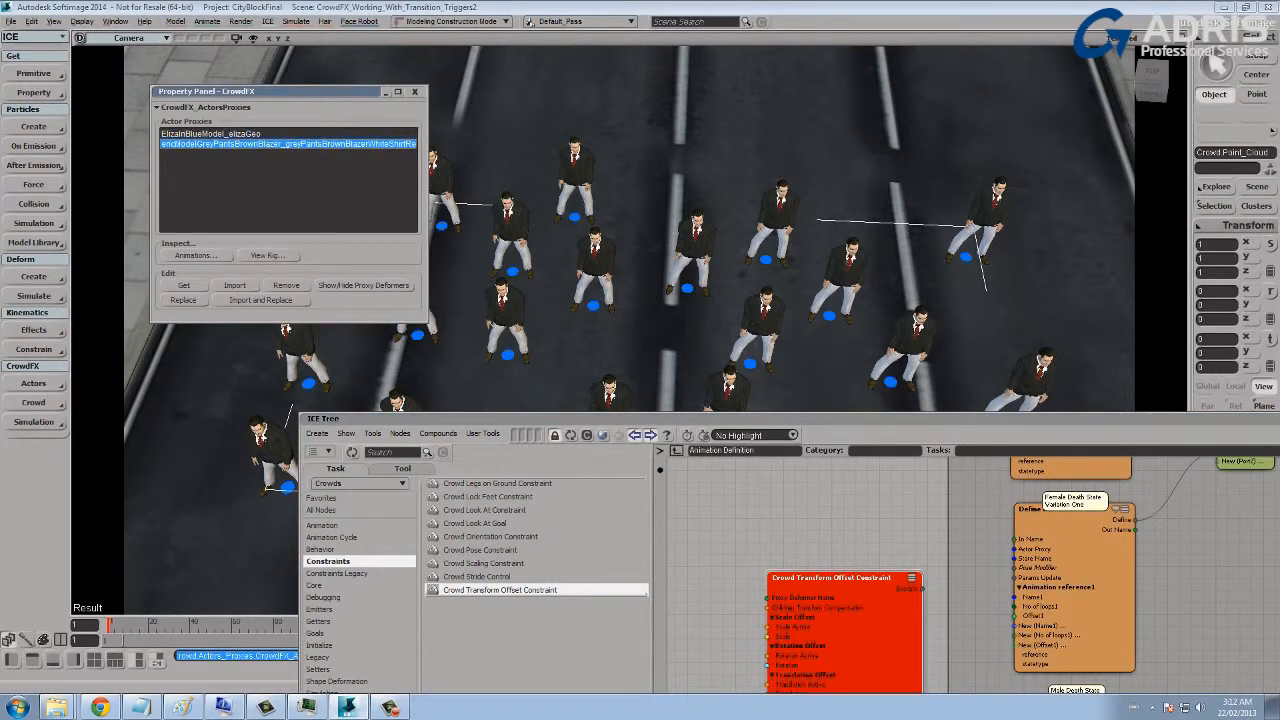
{"action": "left_click", "coordinate": [267, 255]}
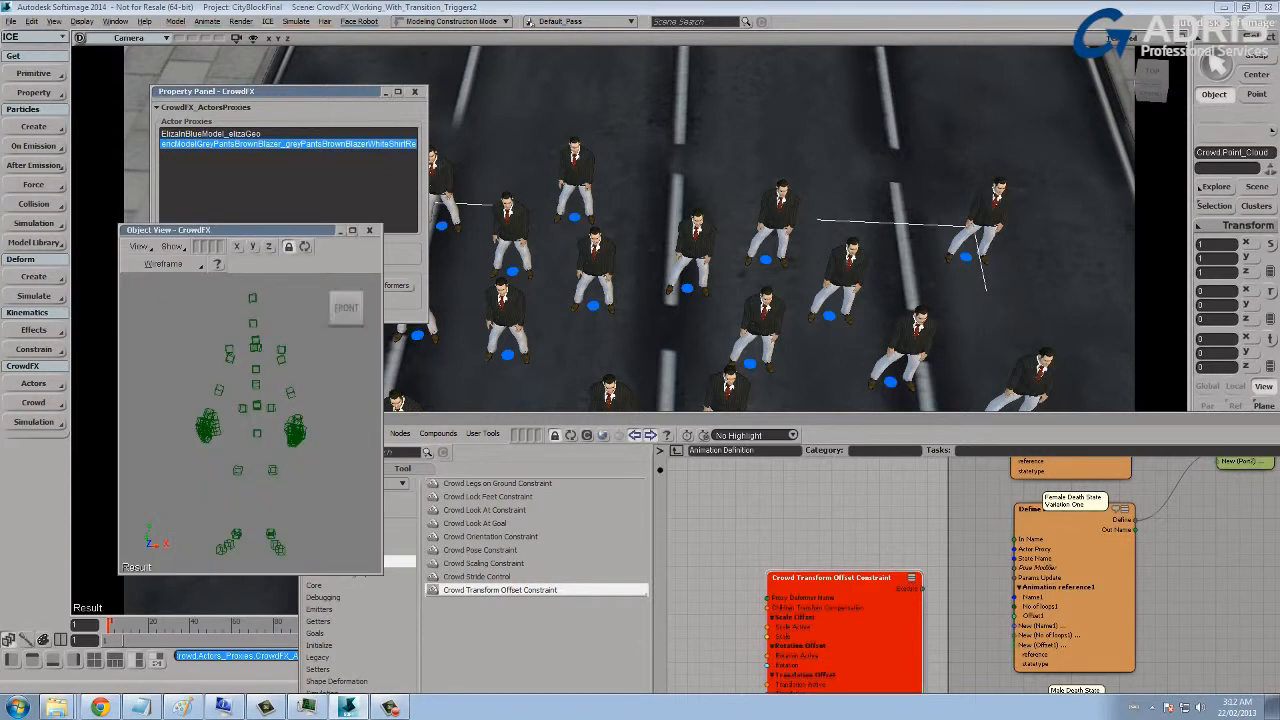
Select the central hip-level deformer box in the male actor's rig view.
{"action": "scroll", "coordinate": [250, 410], "scroll_direction": "up", "scroll_amount": 5}
{"action": "scroll", "coordinate": [250, 410], "scroll_direction": "up", "scroll_amount": 5}
{"action": "left_click", "coordinate": [281, 365]}
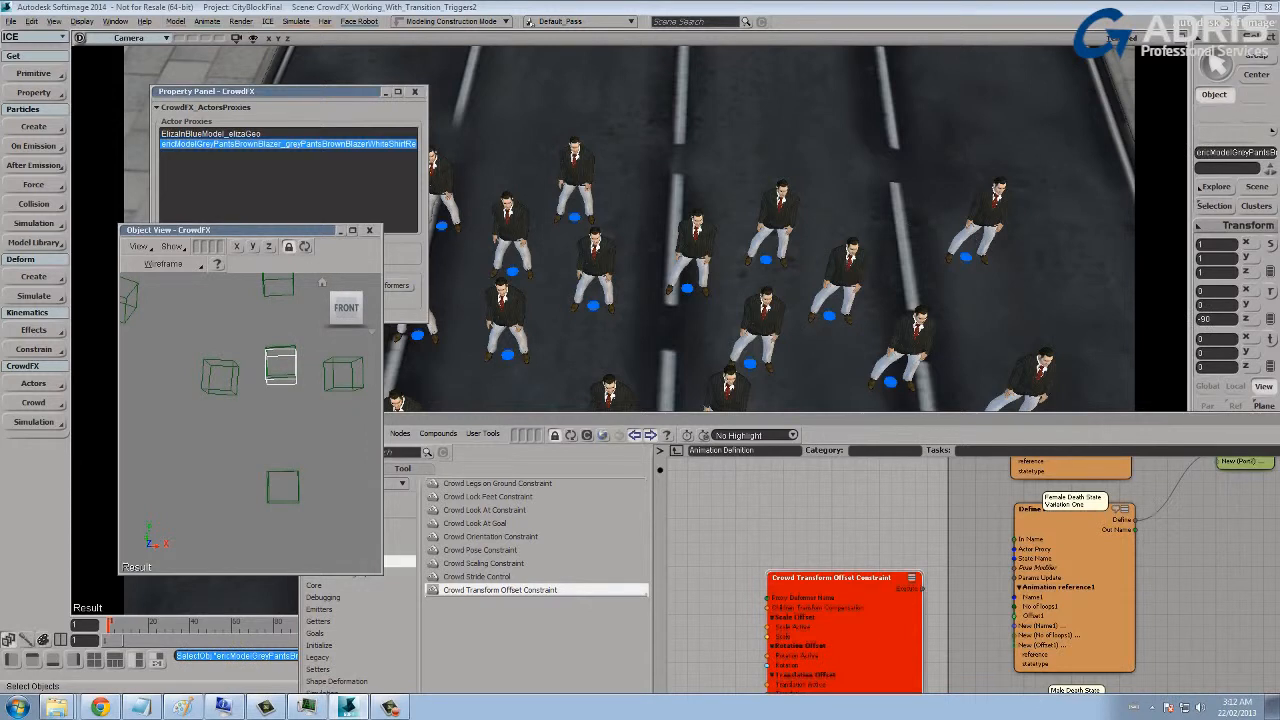
Go up from the selected pelvis deformer to its parent null in the male rig and copy that null's name, COG.
{"action": "key", "text": "Return"}
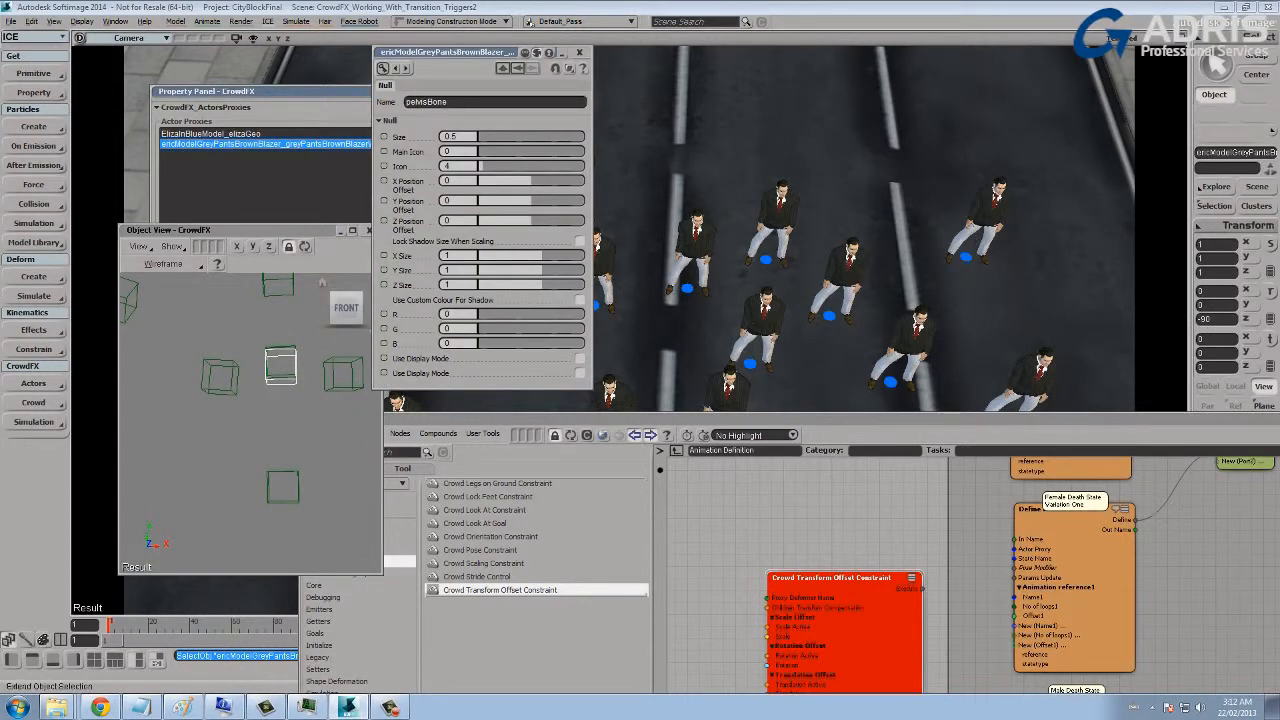
{"action": "key", "text": "alt+Up"}
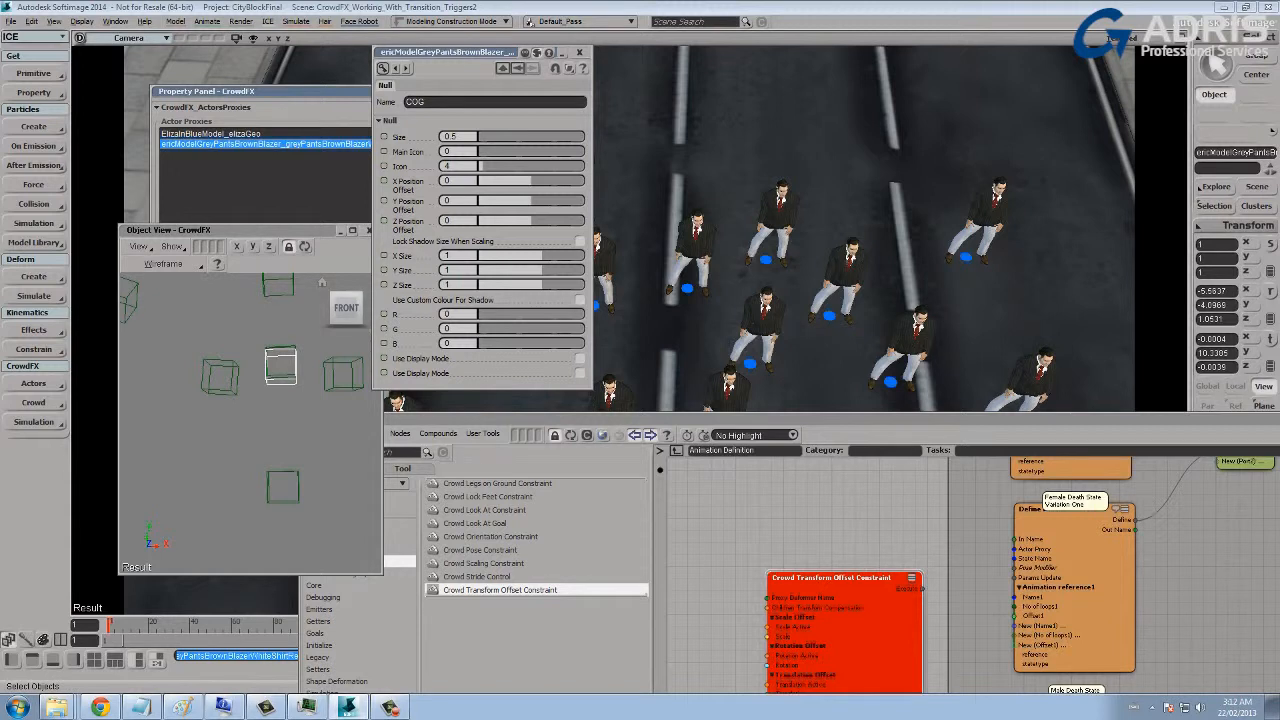
{"action": "double_click", "coordinate": [415, 102]}
{"action": "key", "text": "ctrl+c"}
{"action": "left_click", "coordinate": [579, 52]}
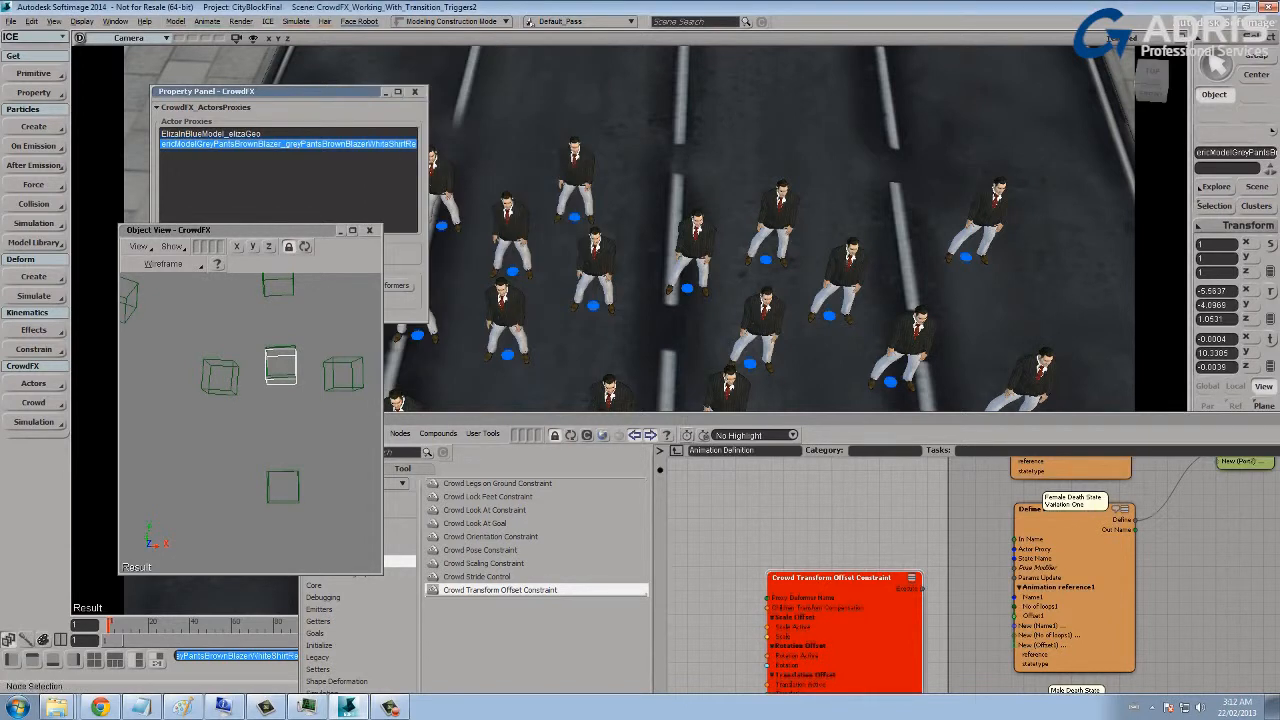
Add a Get Data node referencing COG beside the Crowd Transform Offset Constraint node in the ICE Tree.
{"action": "left_click", "coordinate": [686, 419]}
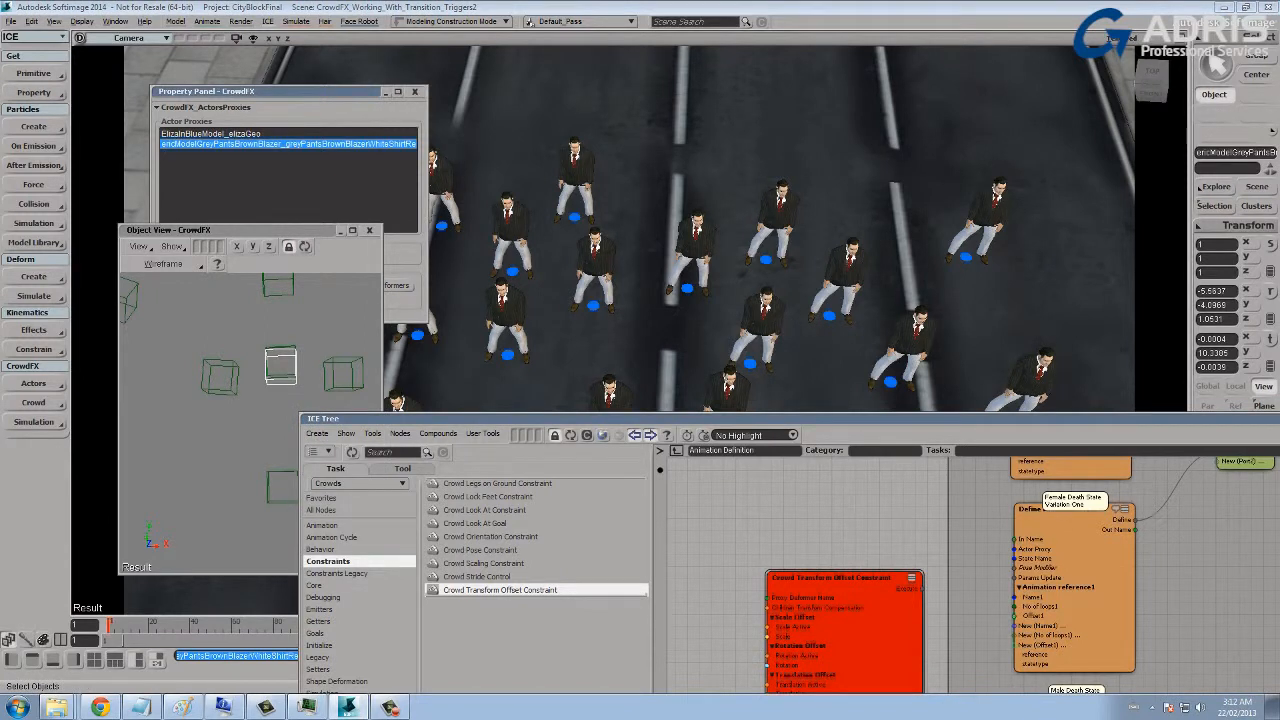
{"action": "left_click_drag", "start_coordinate": [686, 419], "coordinate": [635, 138]}
{"action": "left_click", "coordinate": [340, 171]}
{"action": "type", "text": "get dat"}
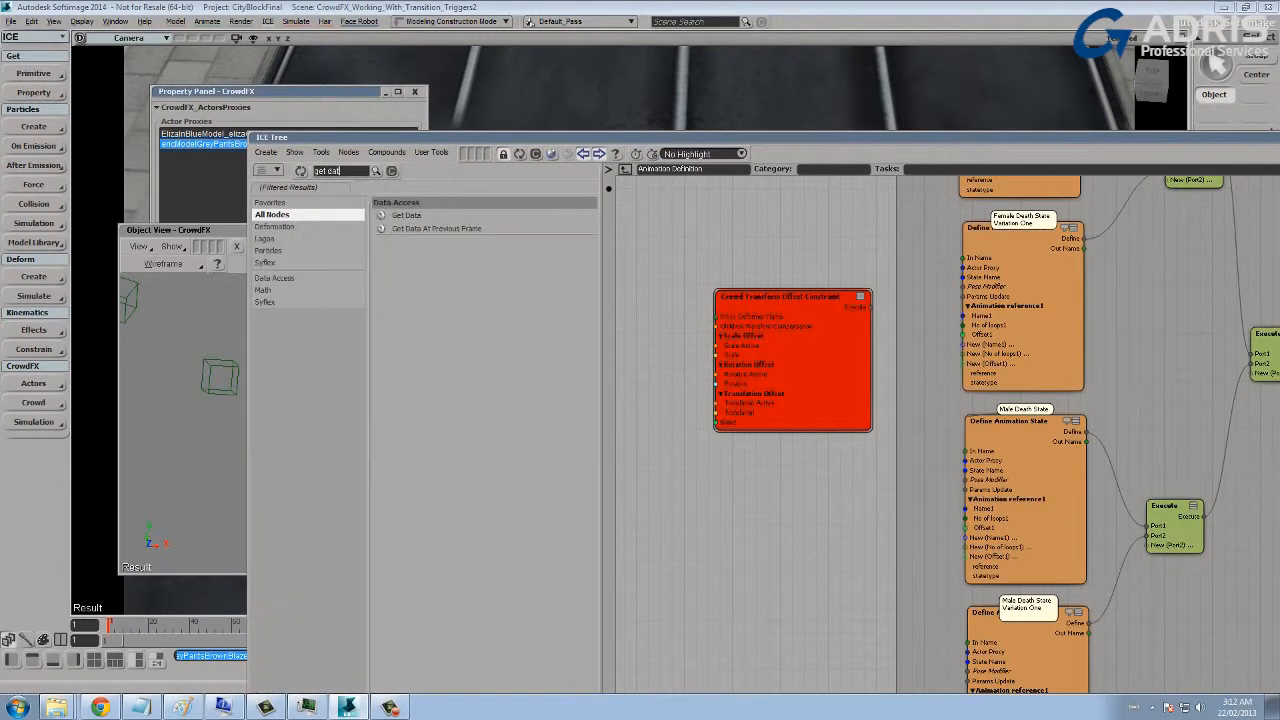
{"action": "left_click_drag", "start_coordinate": [406, 215], "coordinate": [740, 256]}
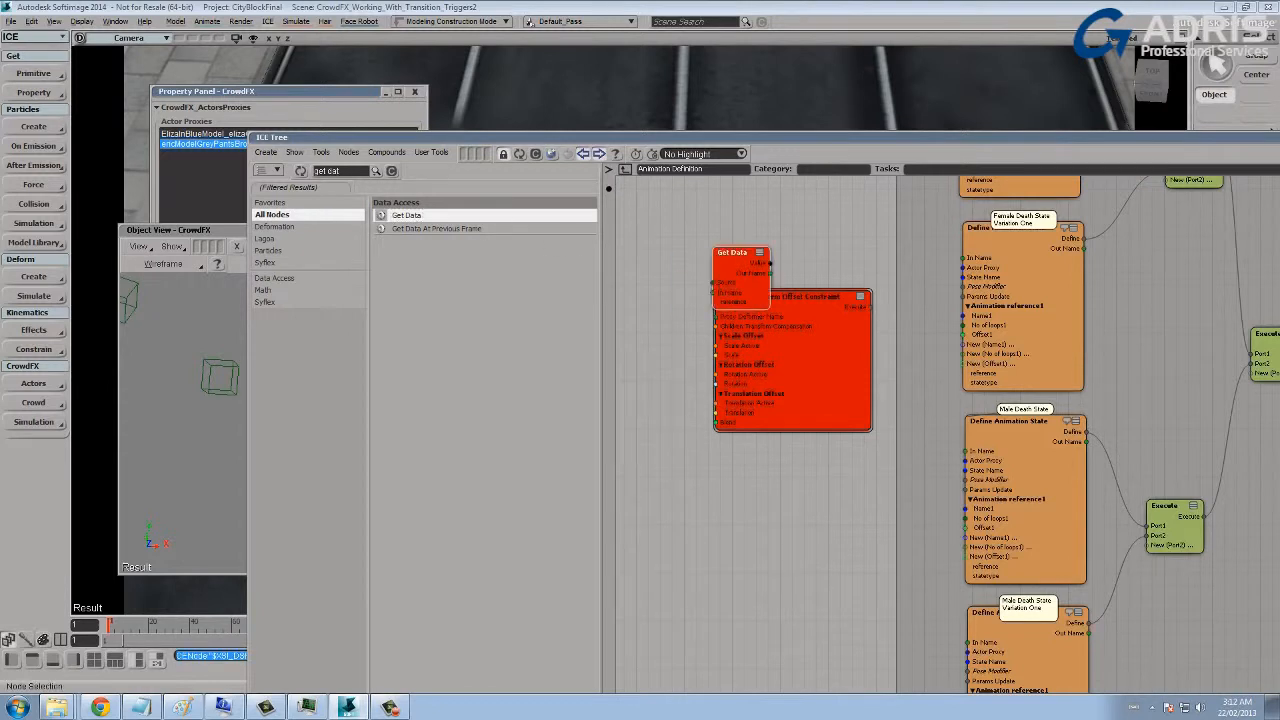
{"action": "type", "text": "COG"}
{"action": "key", "text": "Return"}
{"action": "left_click", "coordinate": [476, 51]}
{"action": "left_click_drag", "start_coordinate": [735, 252], "coordinate": [694, 247]}
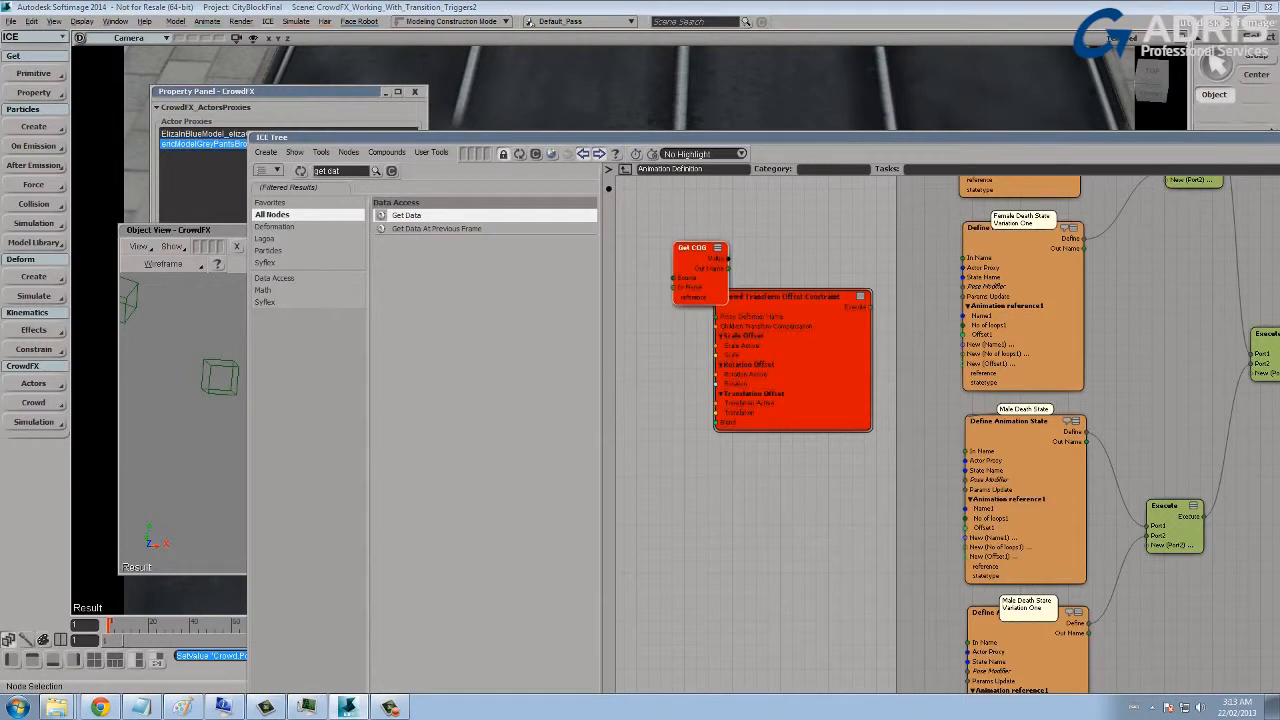
Copy the selected COG null's full path, duplicate the Get COG node to its left, and clear the copy's reference.
{"action": "left_click_drag", "start_coordinate": [700, 137], "coordinate": [758, 311]}
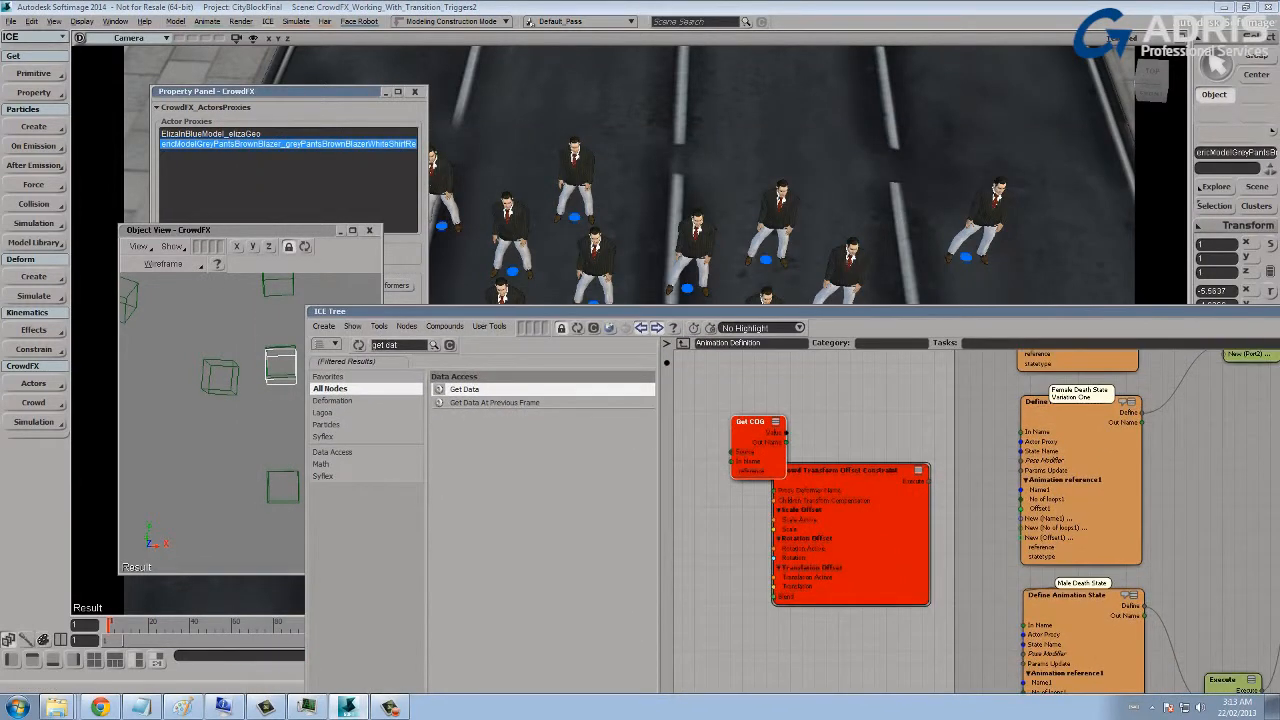
{"action": "left_click", "coordinate": [1236, 152]}
{"action": "left_click_drag", "start_coordinate": [410, 311], "coordinate": [432, 170]}
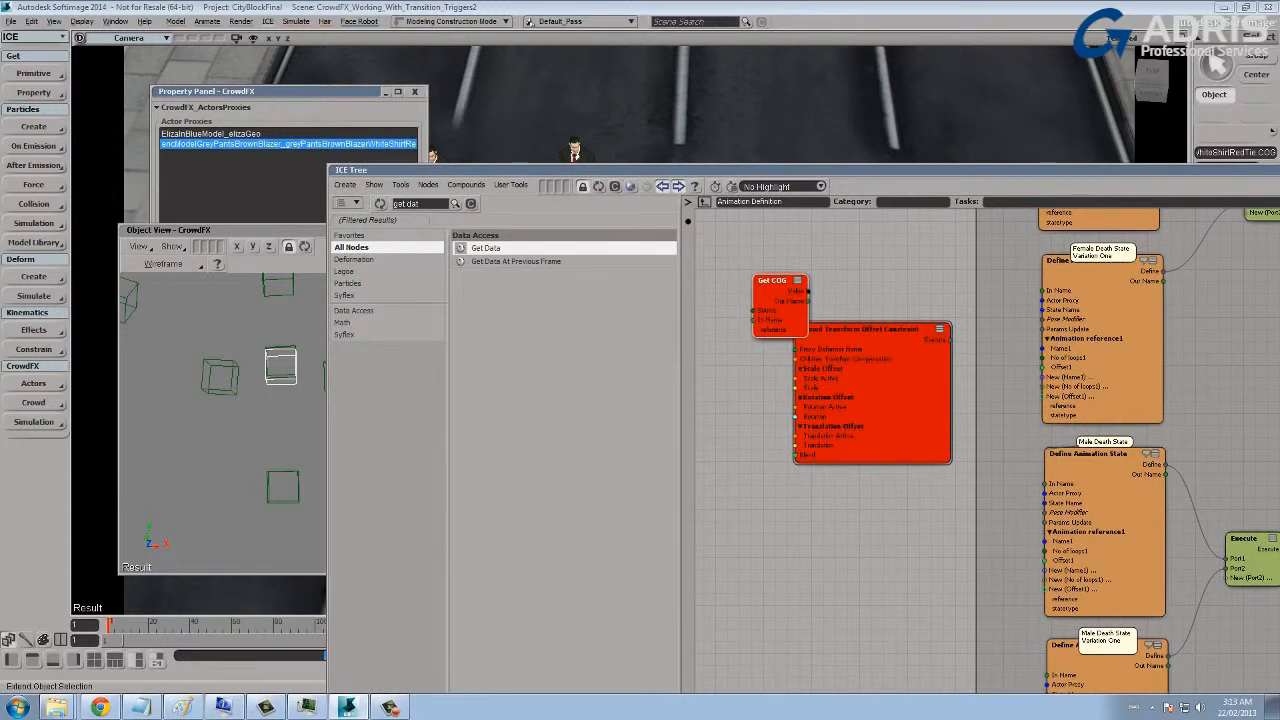
{"action": "key", "text": "ctrl+d"}
{"action": "middle_click_drag", "start_coordinate": [772, 330], "coordinate": [891, 341]}
{"action": "left_click_drag", "start_coordinate": [891, 341], "coordinate": [769, 340]}
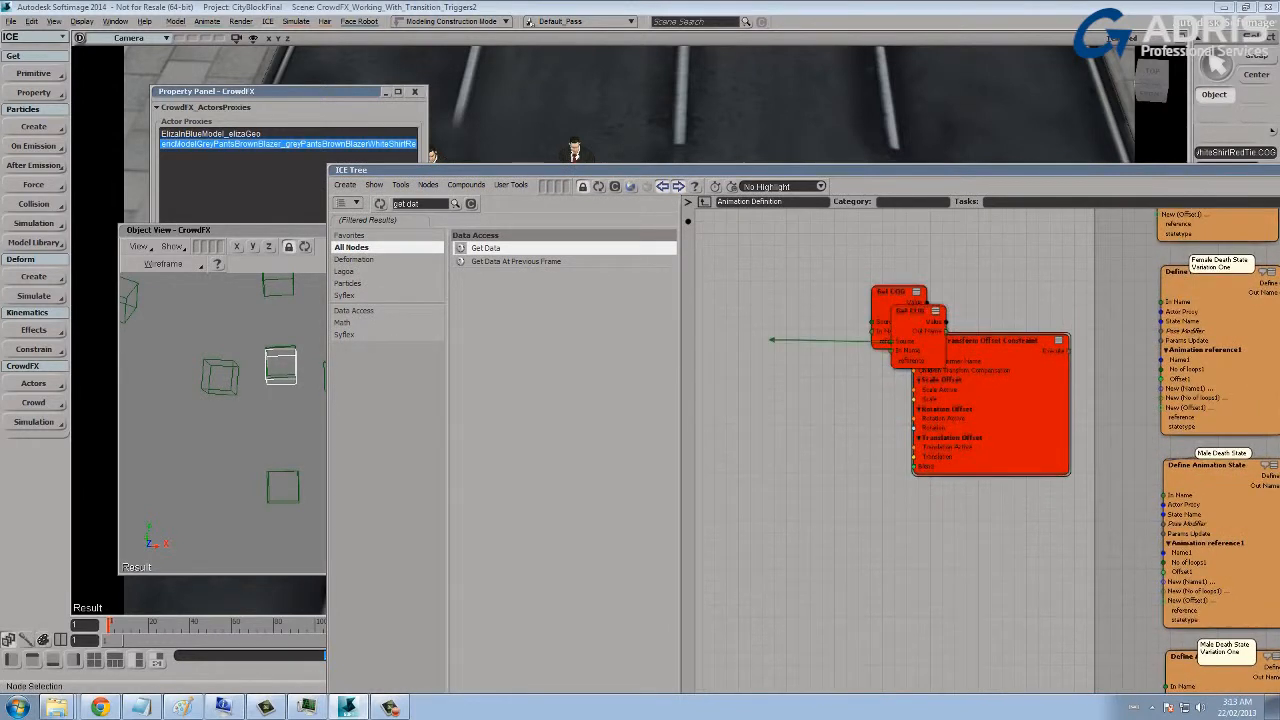
{"action": "left_click_drag", "start_coordinate": [910, 312], "coordinate": [772, 298]}
{"action": "double_click", "coordinate": [772, 298]}
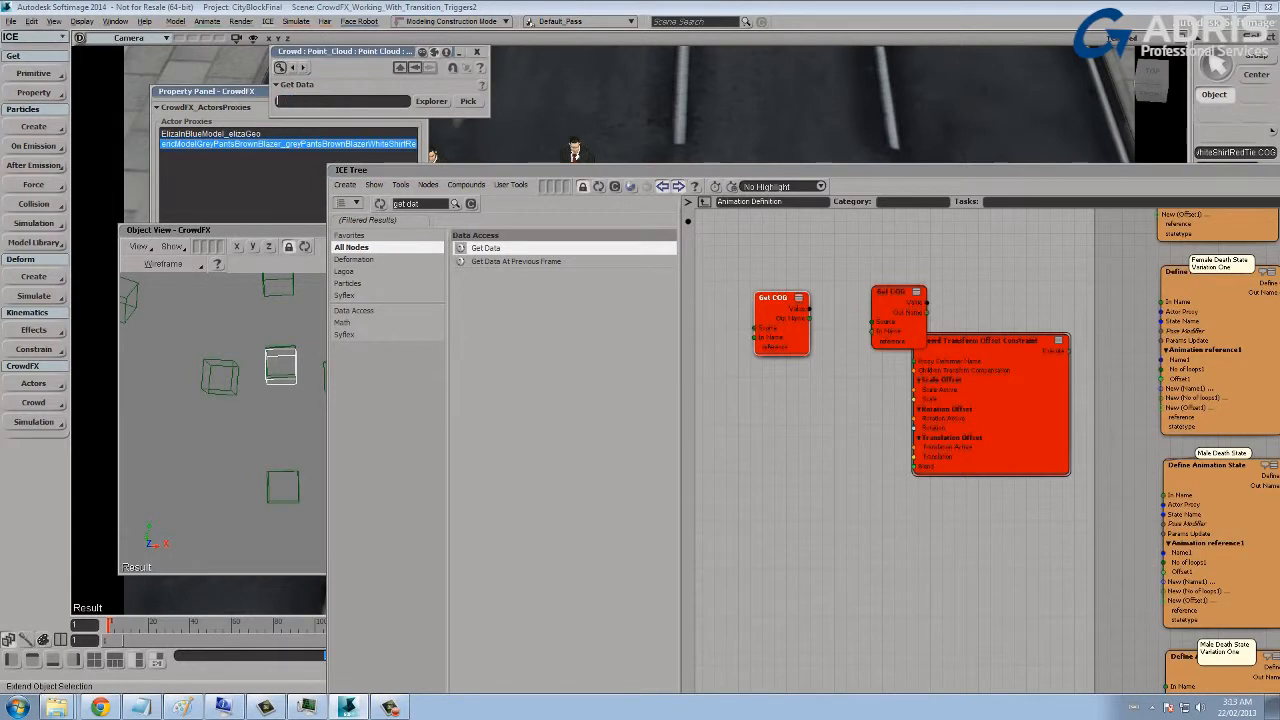
{"action": "key", "text": "Return"}
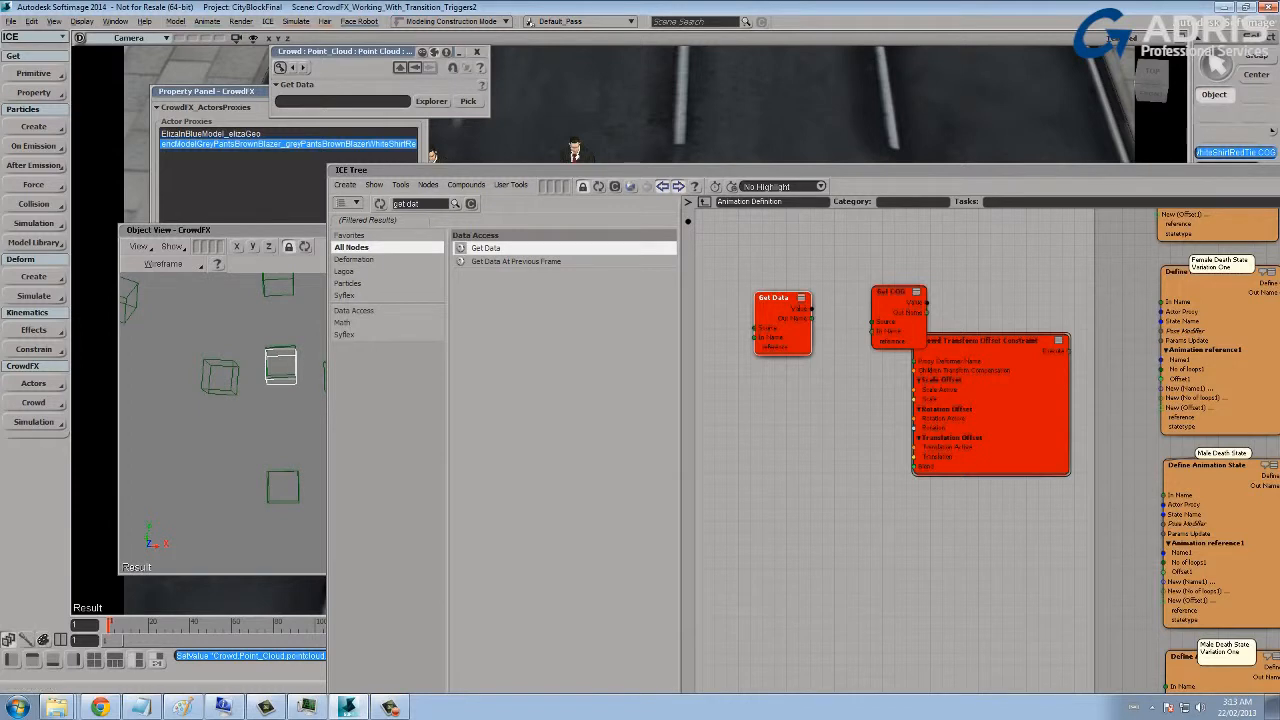
Set the duplicate Get Data node's reference to the male model's copied path without the trailing .COG.
{"action": "left_click", "coordinate": [342, 101]}
{"action": "key", "text": "ctrl+v"}
{"action": "key", "text": "BackSpace"}
{"action": "key", "text": "BackSpace"}
{"action": "key", "text": "BackSpace"}
{"action": "key", "text": "BackSpace"}
{"action": "key", "text": "Return"}
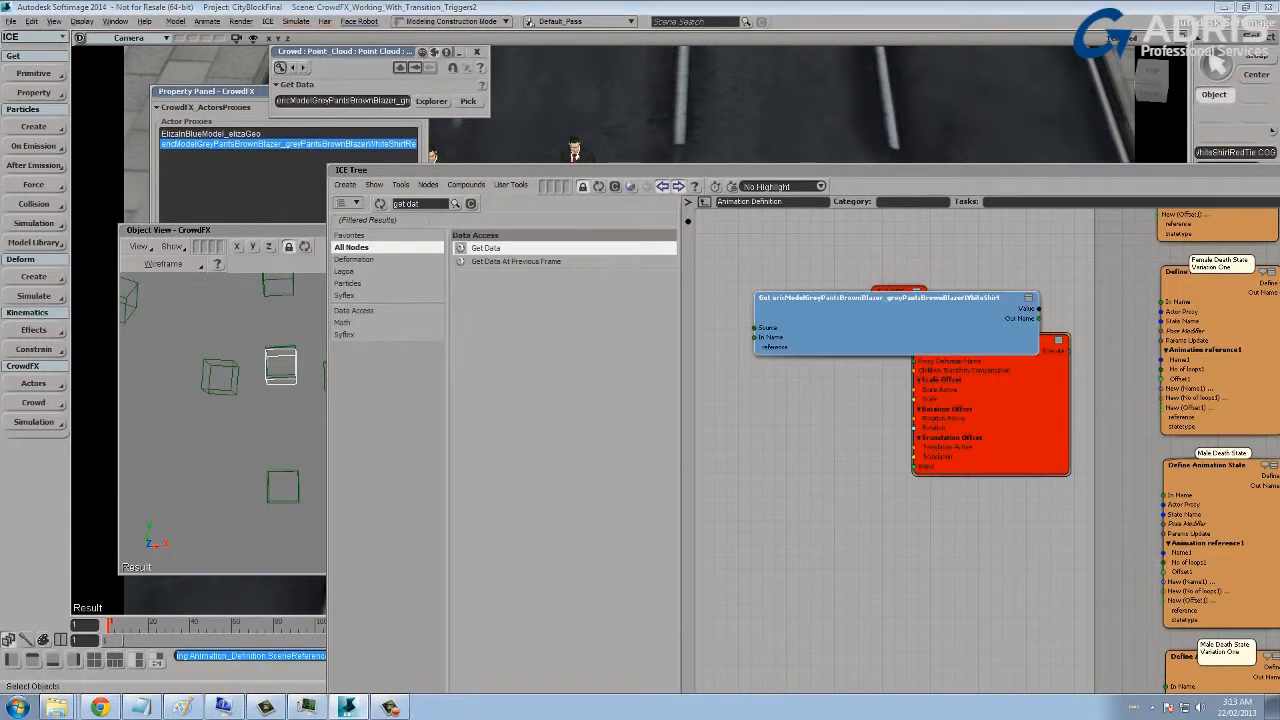
Shift the model's Get Data node slightly and maximize the ICE Tree window to fill the screen.
{"action": "left_click_drag", "start_coordinate": [896, 304], "coordinate": [876, 312]}
{"action": "middle_click_drag", "start_coordinate": [876, 312], "coordinate": [885, 336]}
{"action": "left_click_drag", "start_coordinate": [885, 170], "coordinate": [537, 176]}
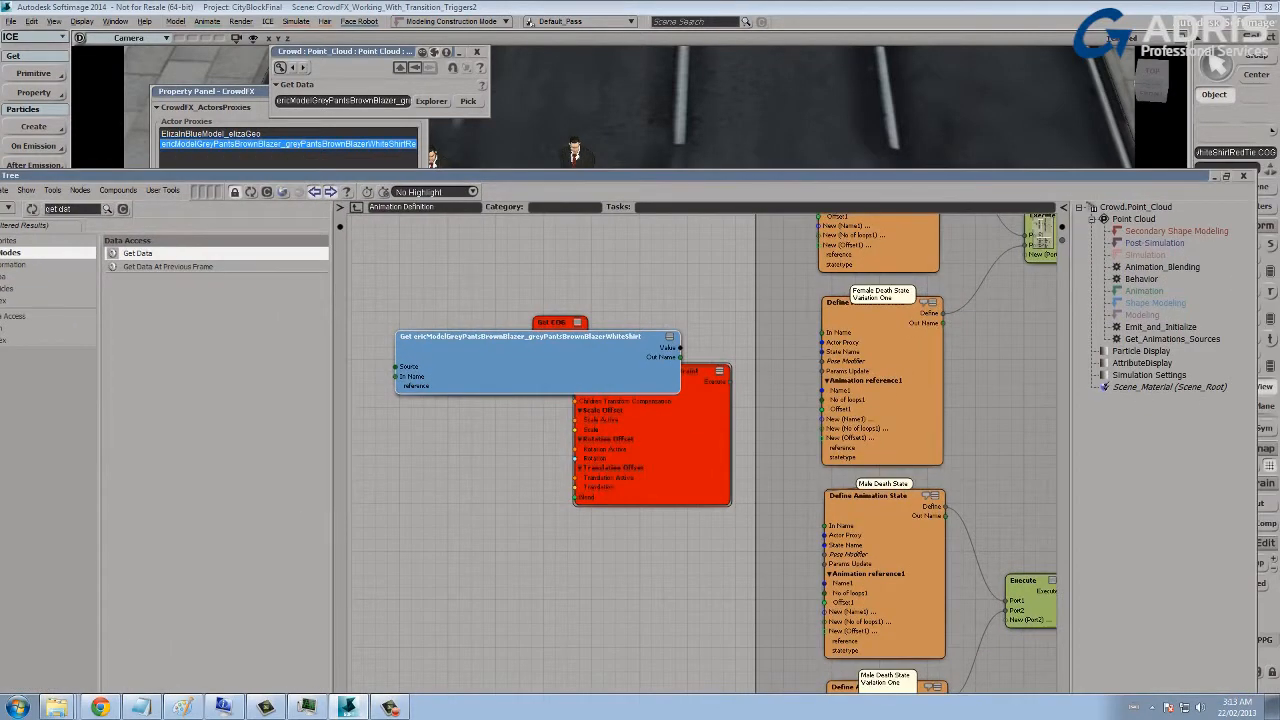
{"action": "left_click", "coordinate": [1226, 176]}
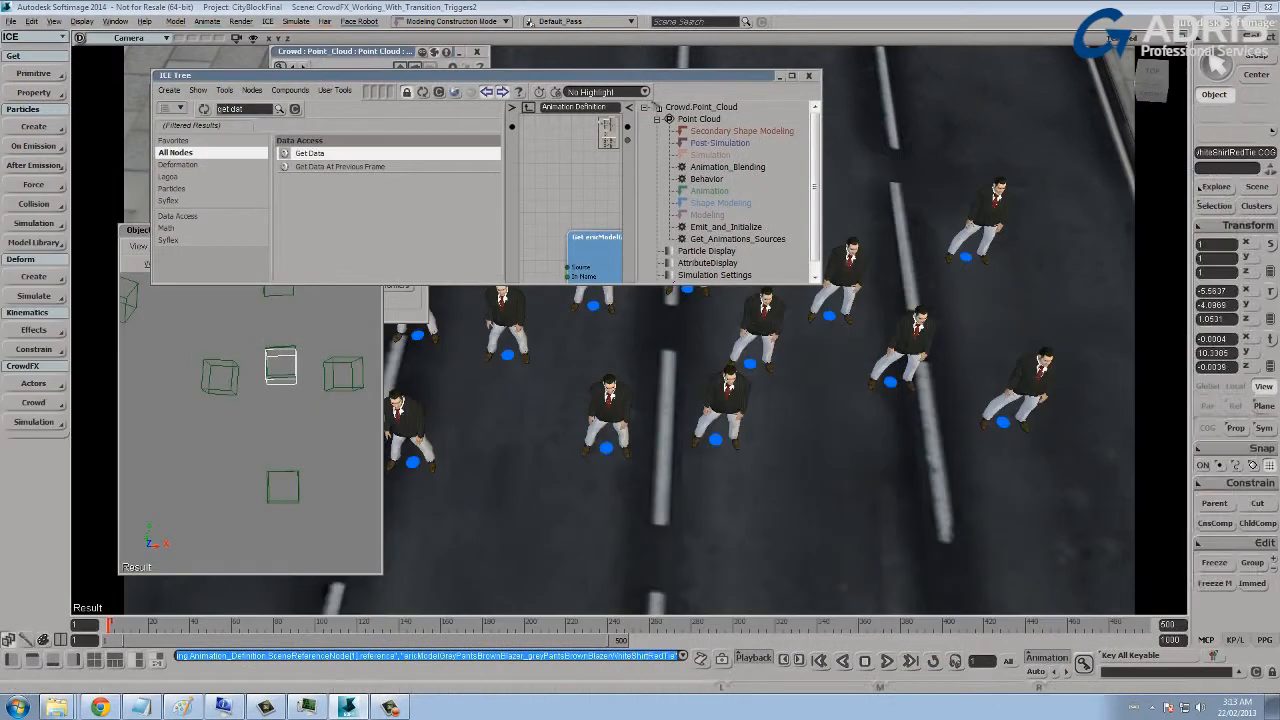
{"action": "left_click", "coordinate": [793, 76]}
Connect the model node's Out Name to Get .COG's In Name, and Get .COG's Out Name to the constraint's Proxy Deformer Name.
{"action": "middle_click_drag", "start_coordinate": [558, 208], "coordinate": [788, 315]}
{"action": "scroll", "coordinate": [640, 267], "scroll_direction": "up", "scroll_amount": 1}
{"action": "left_click_drag", "start_coordinate": [788, 315], "coordinate": [563, 308]}
{"action": "left_click_drag", "start_coordinate": [724, 289], "coordinate": [785, 300]}
{"action": "middle_click_drag", "start_coordinate": [812, 290], "coordinate": [755, 308]}
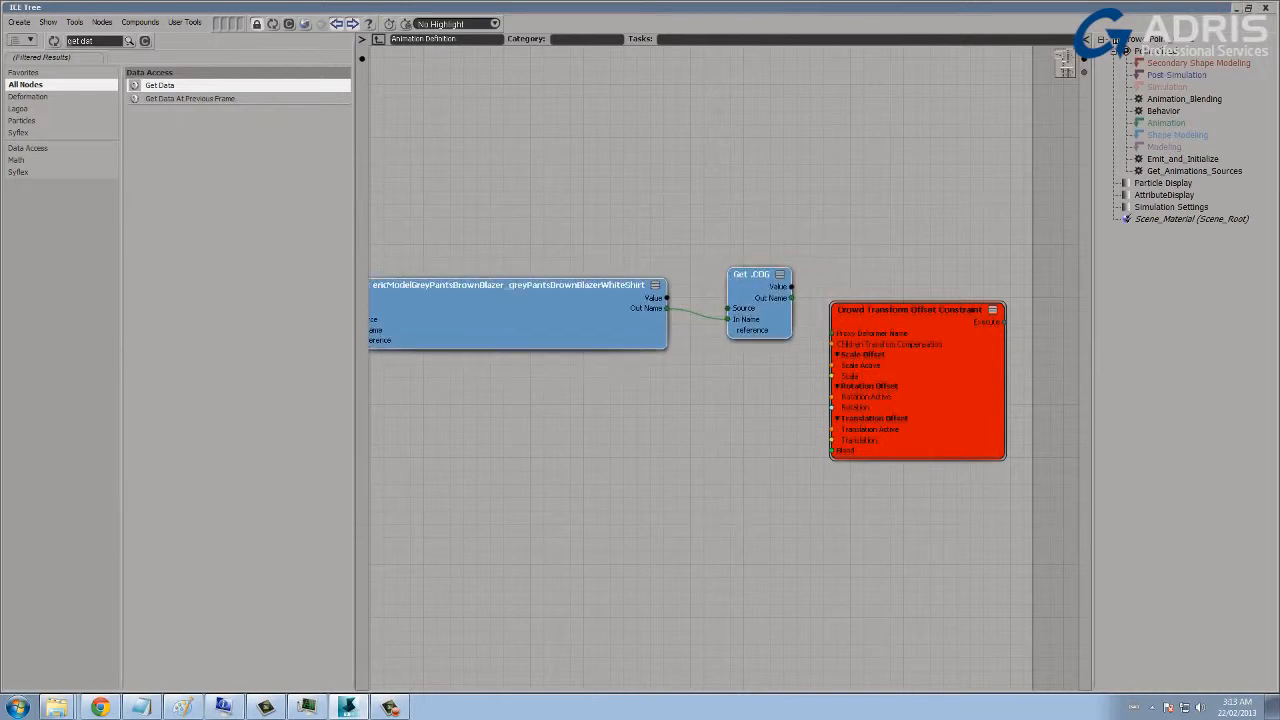
{"action": "left_click_drag", "start_coordinate": [791, 297], "coordinate": [839, 283]}
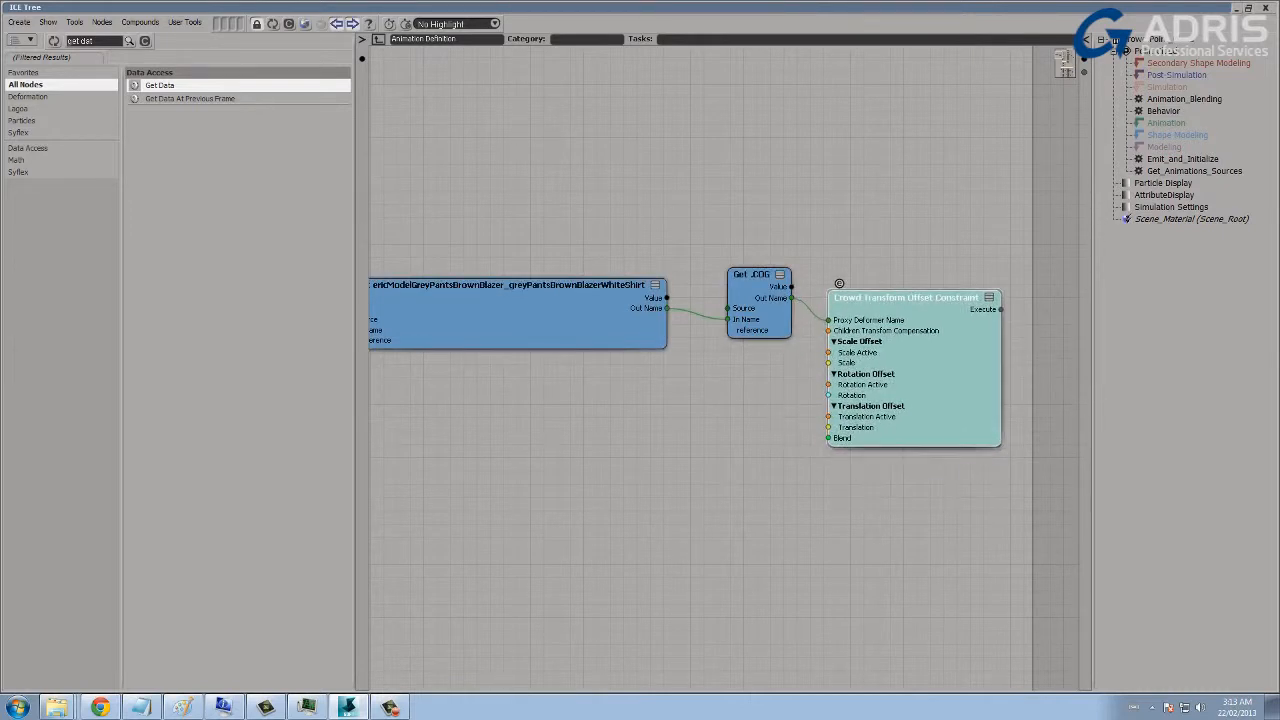
Activate the rotation offset on the Crowd Transform Offset Constraint.
{"action": "double_click", "coordinate": [839, 288]}
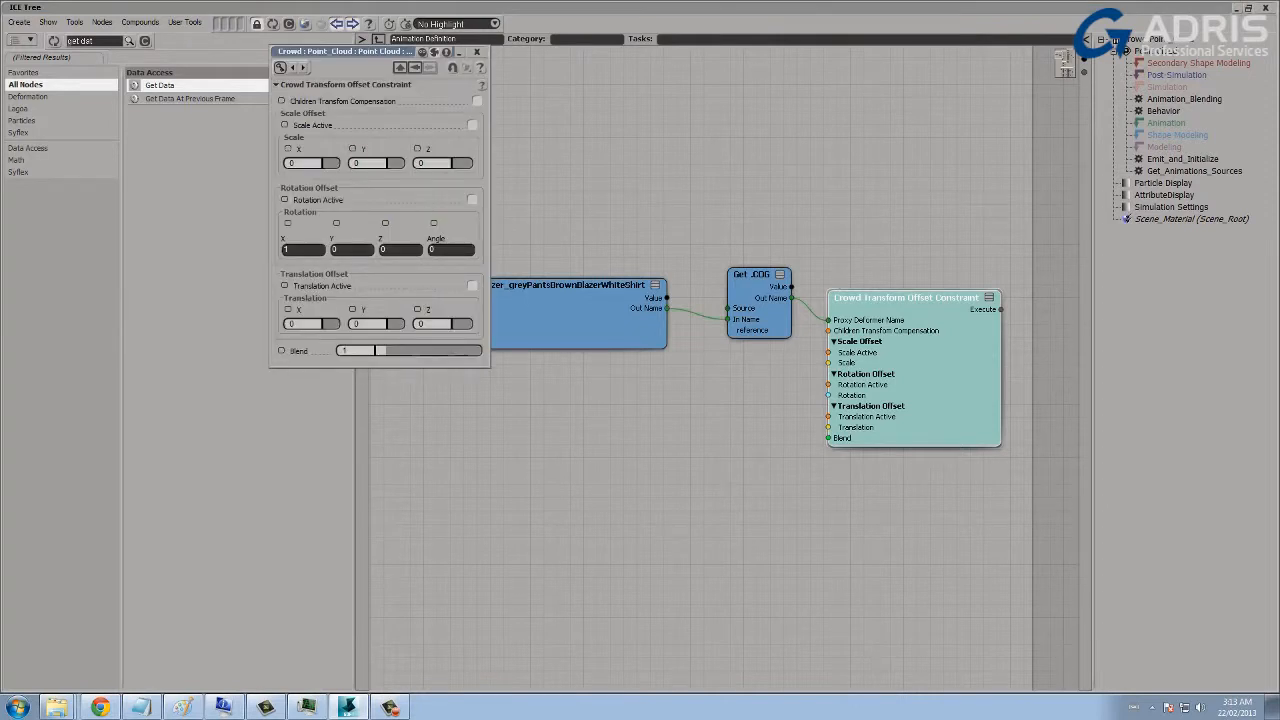
{"action": "left_click", "coordinate": [472, 199]}
{"action": "left_click", "coordinate": [477, 52]}
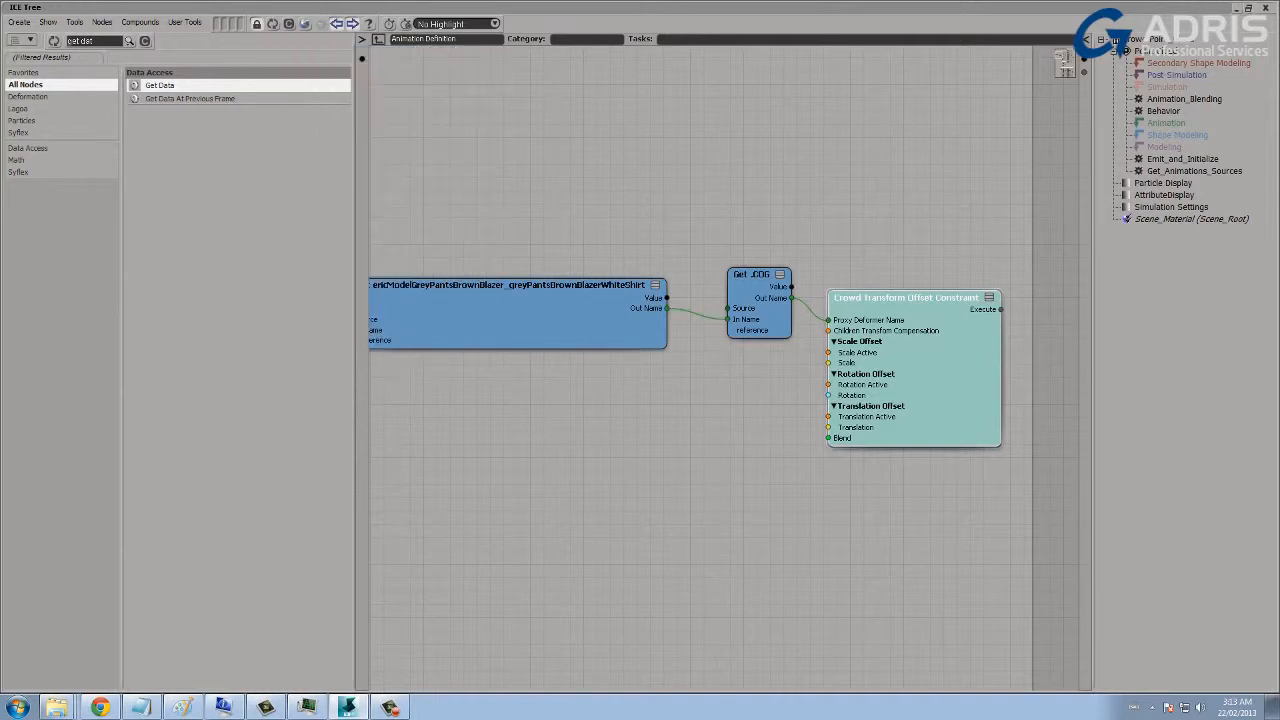
Add an Axis and Angle to Rotation node with axis X 0 and Z 1, feeding the constraint's Rotation input.
{"action": "middle_click_drag", "start_coordinate": [700, 420], "coordinate": [705, 341]}
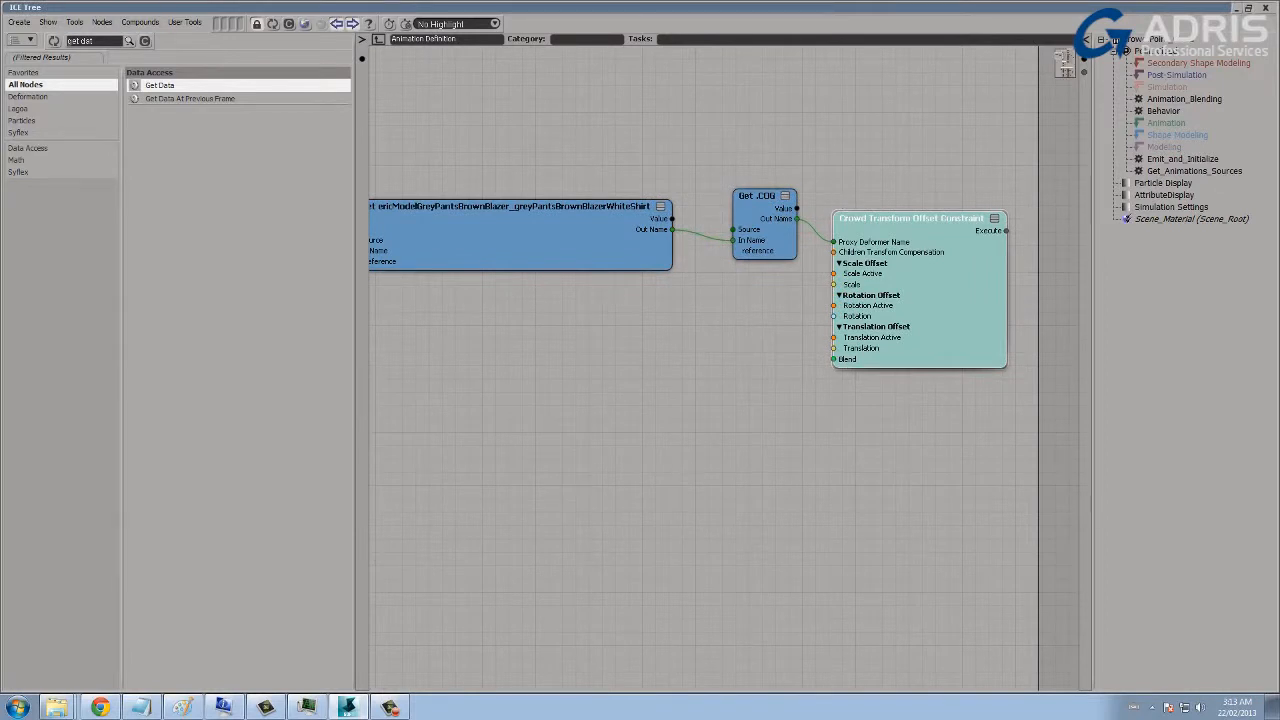
{"action": "type", "text": "axis"}
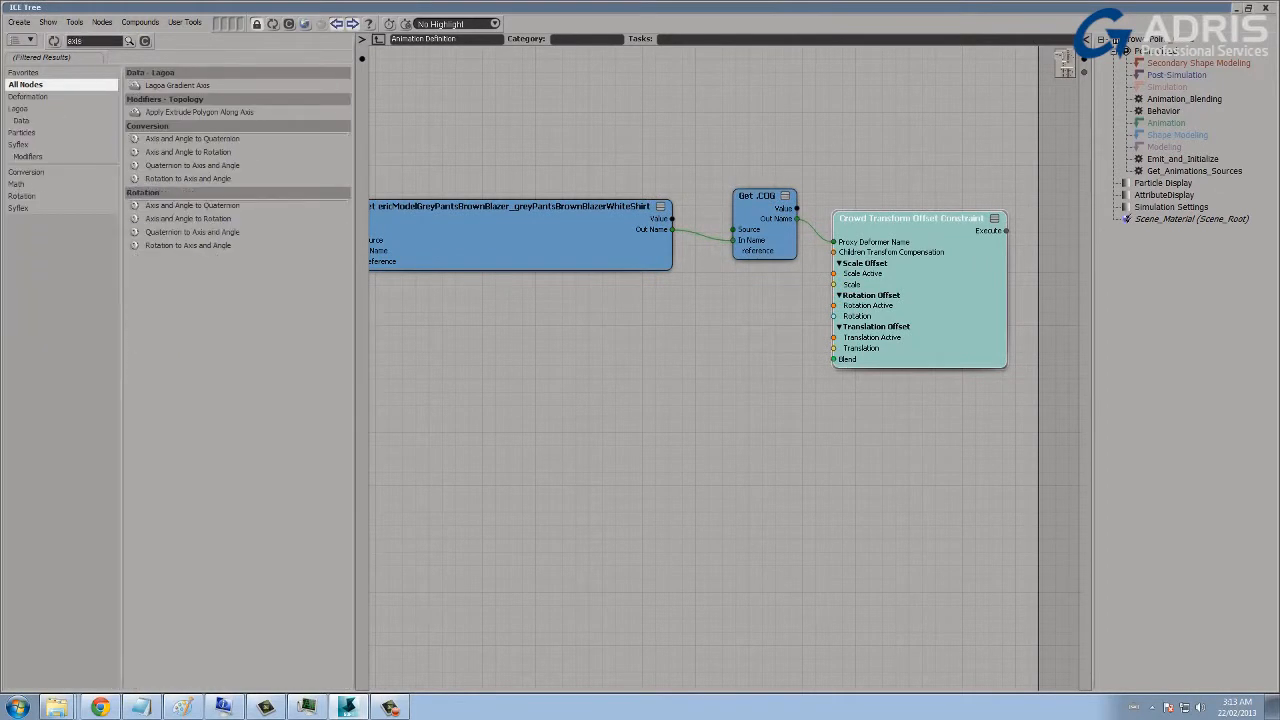
{"action": "left_click_drag", "start_coordinate": [188, 151], "coordinate": [600, 330]}
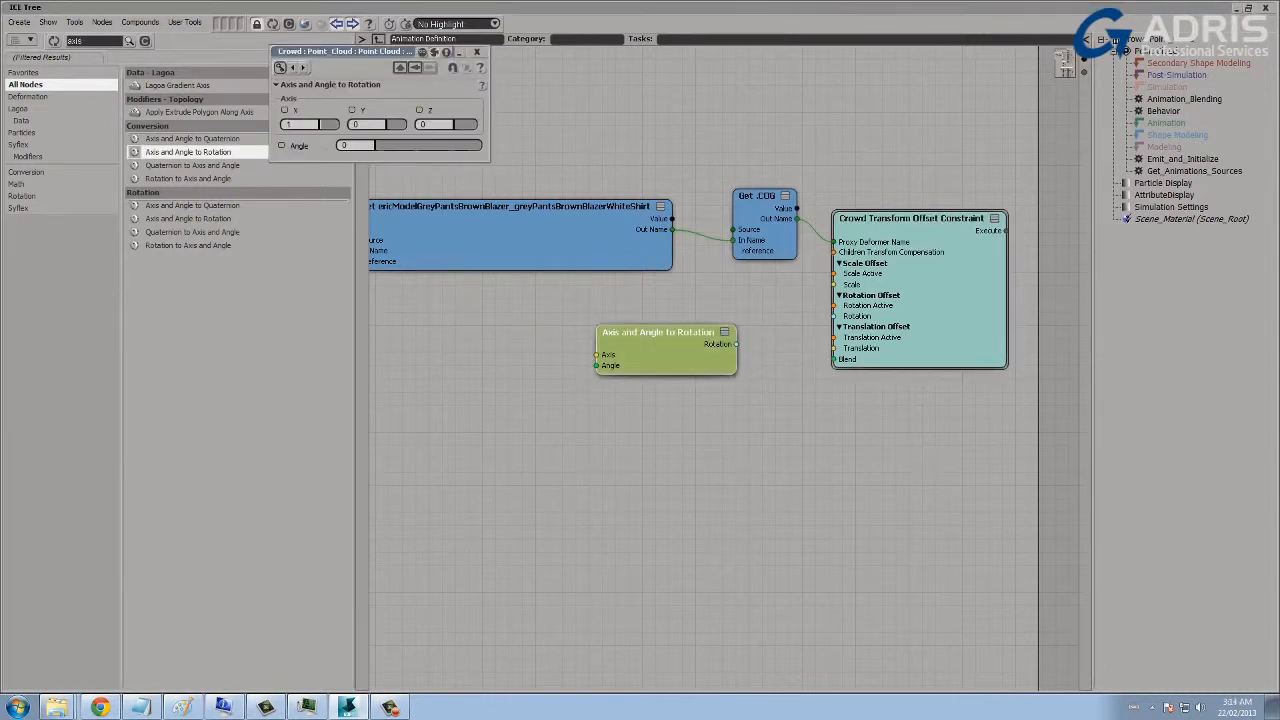
{"action": "type", "text": "0"}
{"action": "left_click", "coordinate": [424, 124]}
{"action": "type", "text": "1"}
{"action": "left_click_drag", "start_coordinate": [736, 344], "coordinate": [833, 316]}
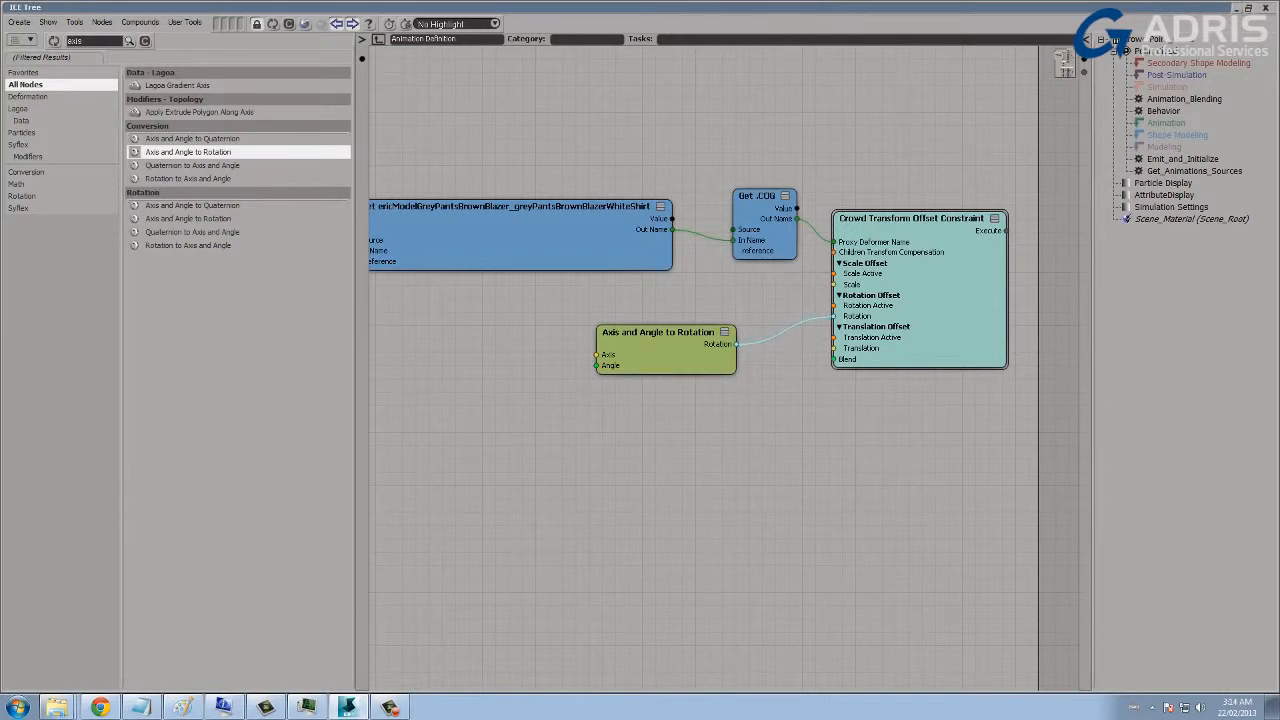
Add a Randomize Value by Range node and connect its Value to the Angle of Axis and Angle to Rotation.
{"action": "left_click", "coordinate": [92, 41]}
{"action": "type", "text": "random"}
{"action": "left_click_drag", "start_coordinate": [190, 205], "coordinate": [486, 346]}
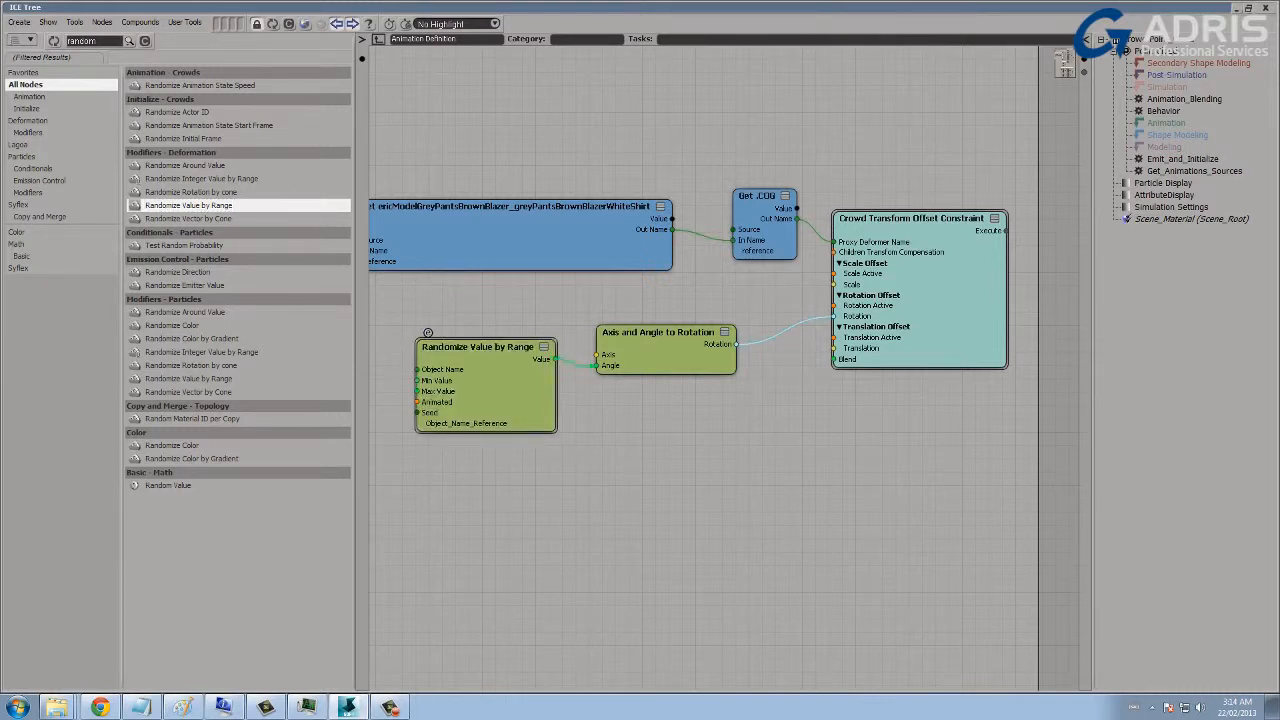
Turn off Animated on the Randomize Value by Range node and set its range from -50 to 50.
{"action": "double_click", "coordinate": [480, 347]}
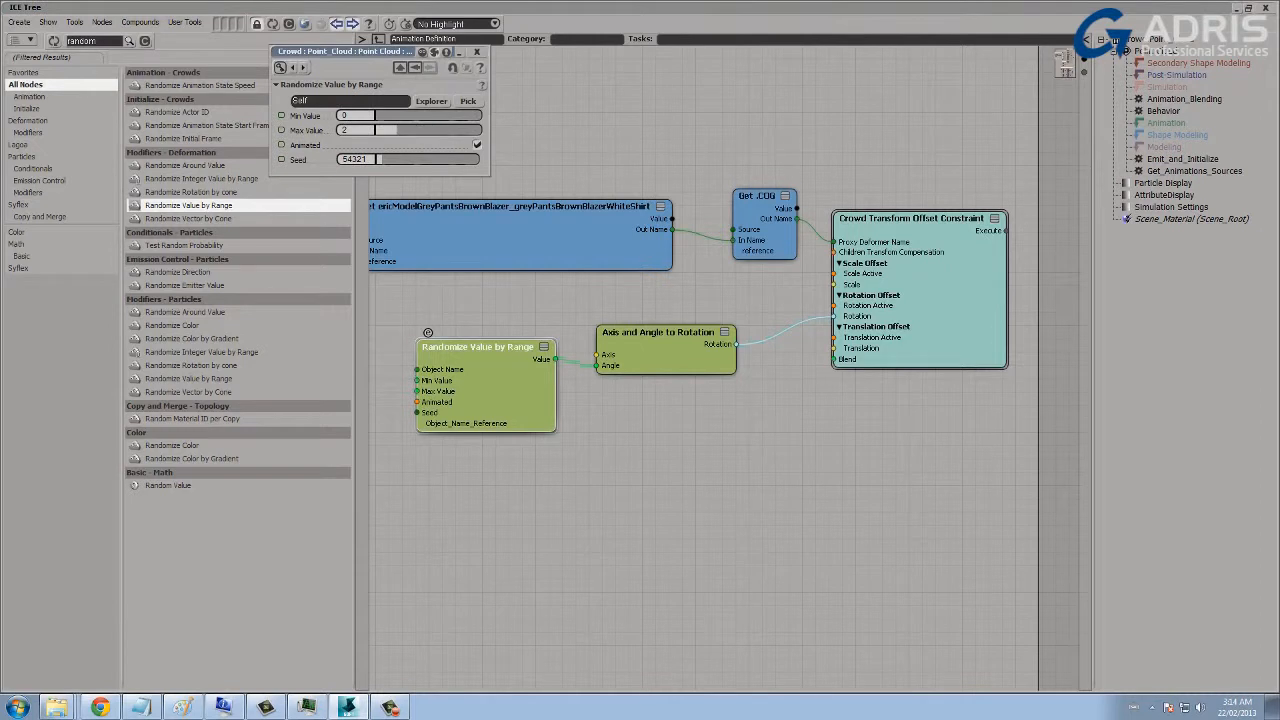
{"action": "left_click", "coordinate": [476, 145]}
{"action": "left_click", "coordinate": [345, 115]}
{"action": "type", "text": "-50"}
{"action": "key", "text": "Tab"}
{"action": "type", "text": "50"}
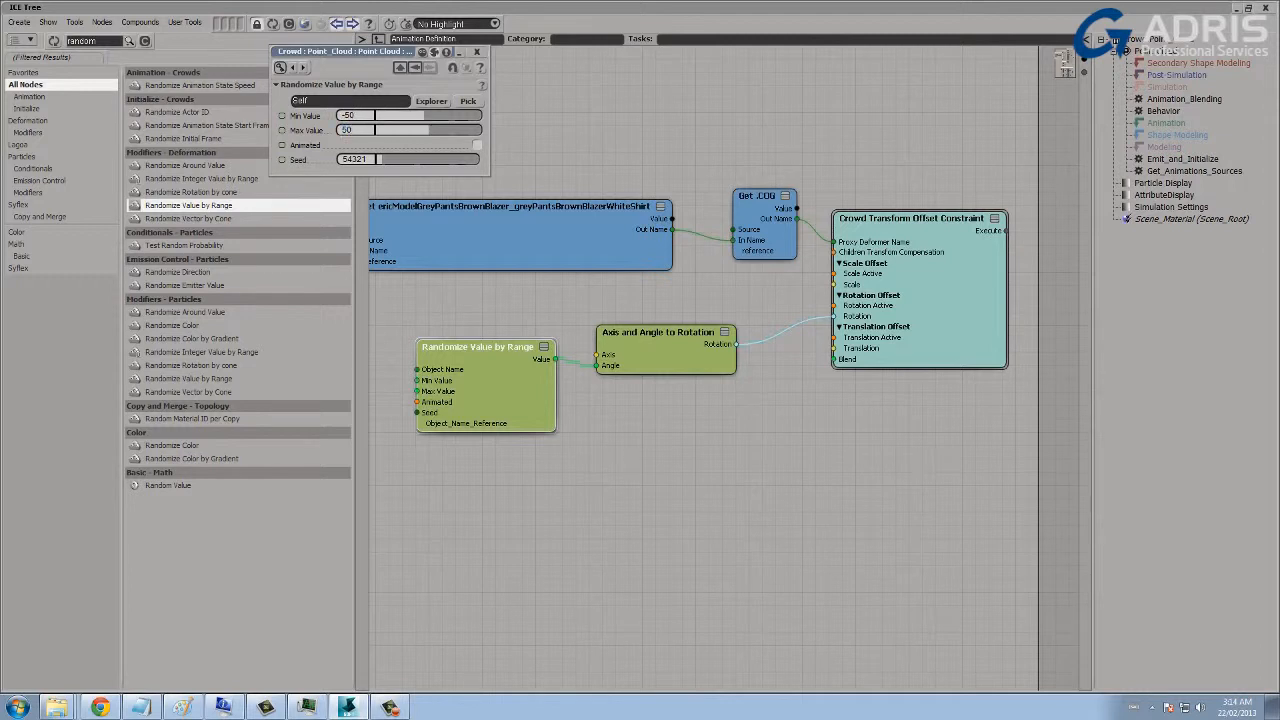
Raise the random seed to about 142,000 and set the randomized range to -90 through 90.
{"action": "left_click_drag", "start_coordinate": [380, 159], "coordinate": [391, 159]}
{"action": "left_click", "coordinate": [348, 115]}
{"action": "type", "text": "-90"}
{"action": "key", "text": "Tab"}
{"action": "type", "text": "90"}
{"action": "key", "text": "Return"}
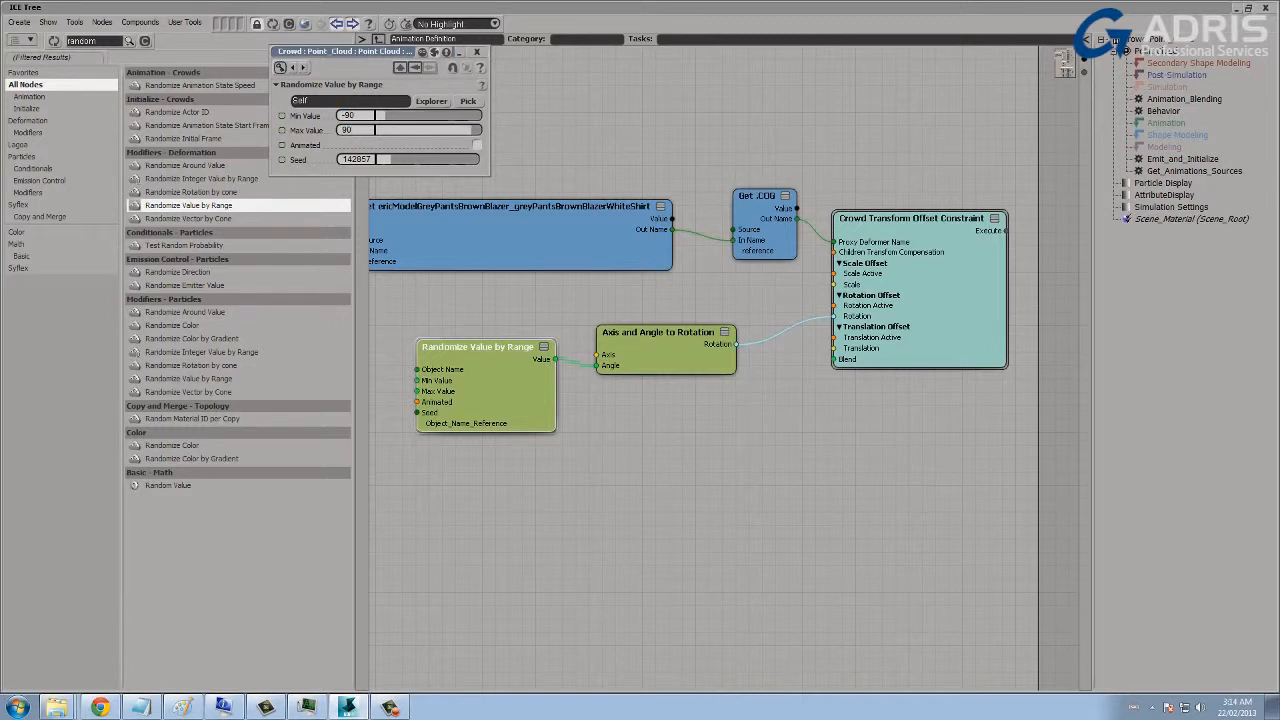
{"action": "left_click", "coordinate": [477, 52]}
Move the rotation nodes up beside the constraint and add a Get Animation State Loop node below them.
{"action": "middle_click_drag", "start_coordinate": [888, 260], "coordinate": [880, 217]}
{"action": "middle_click_drag", "start_coordinate": [655, 300], "coordinate": [655, 270]}
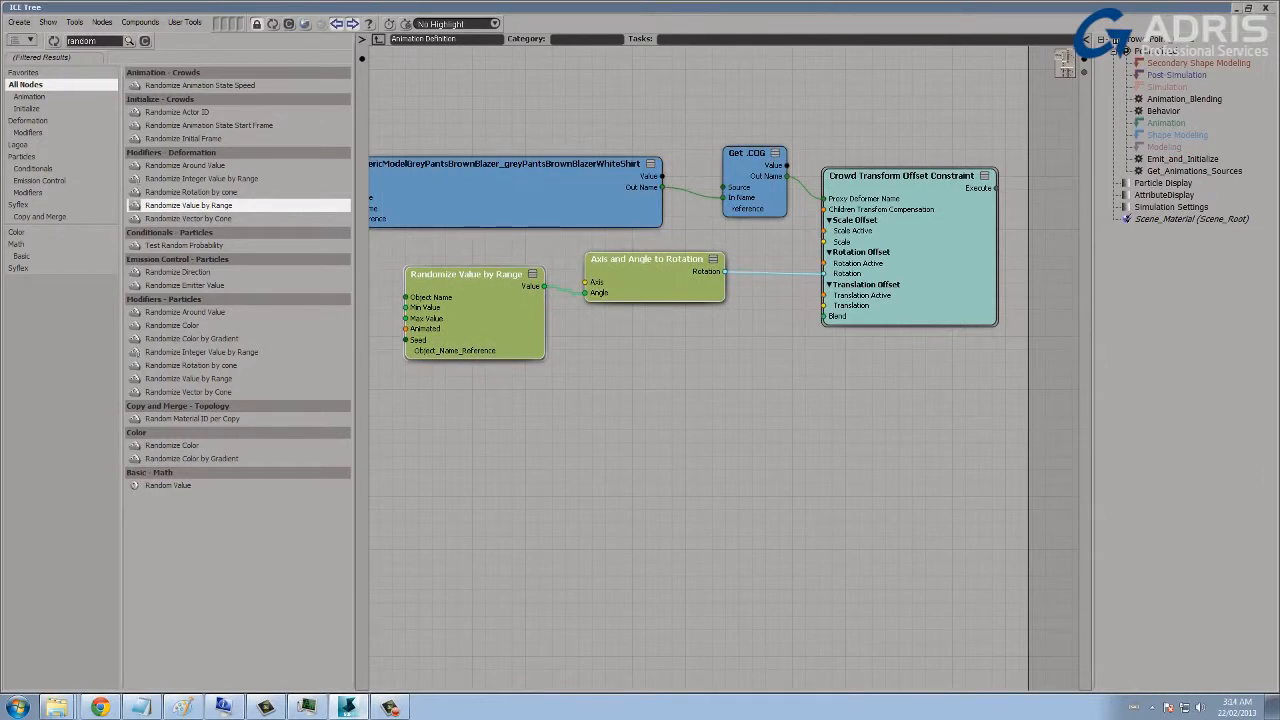
{"action": "left_click", "coordinate": [144, 40]}
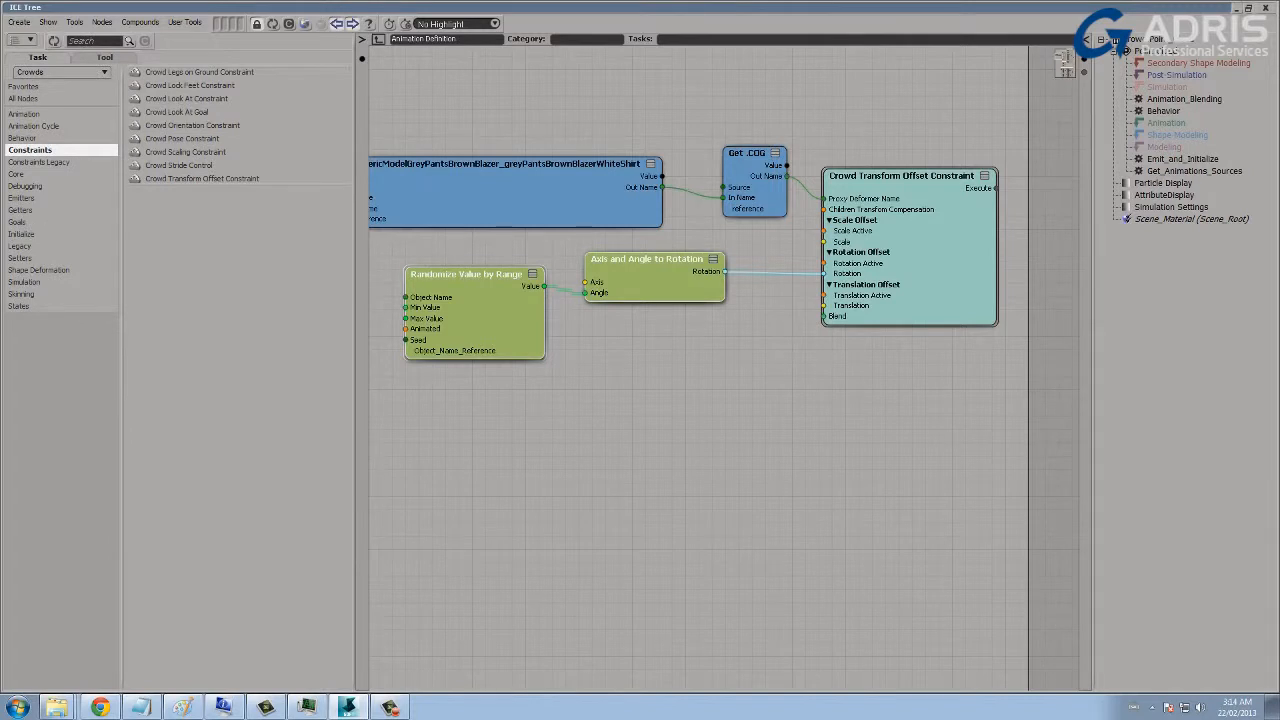
{"action": "left_click", "coordinate": [27, 114]}
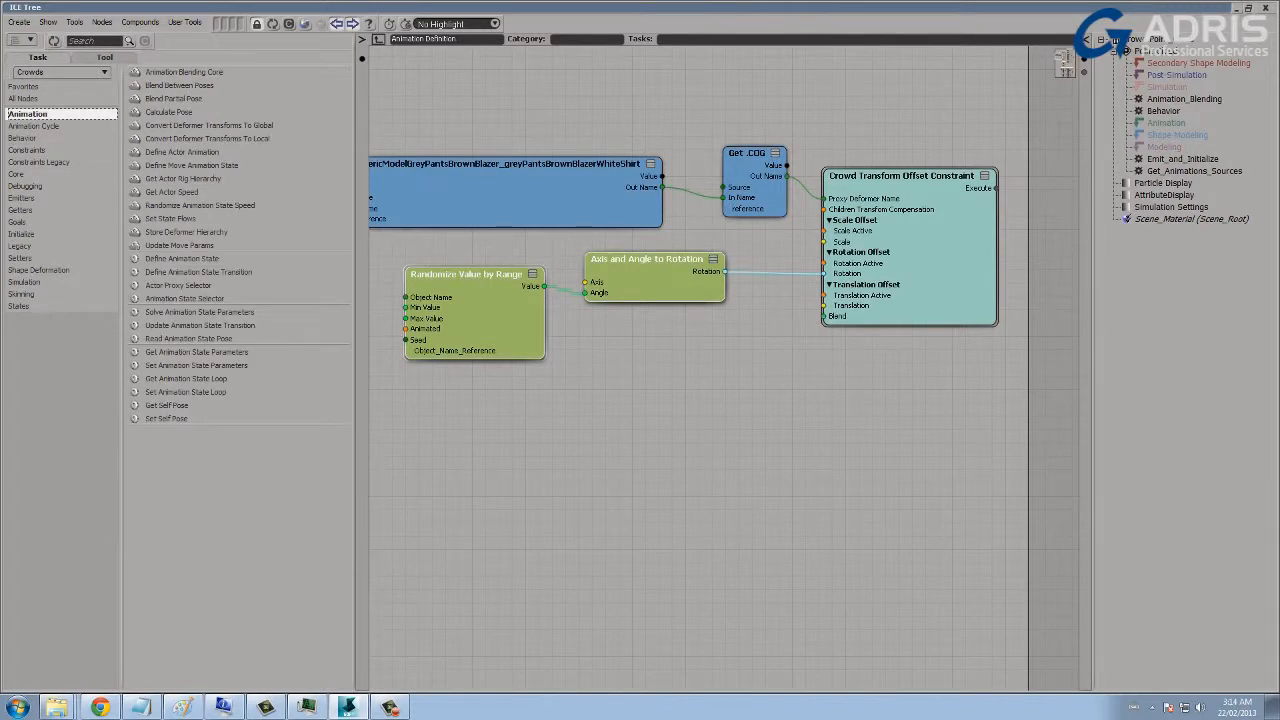
{"action": "left_click", "coordinate": [186, 378]}
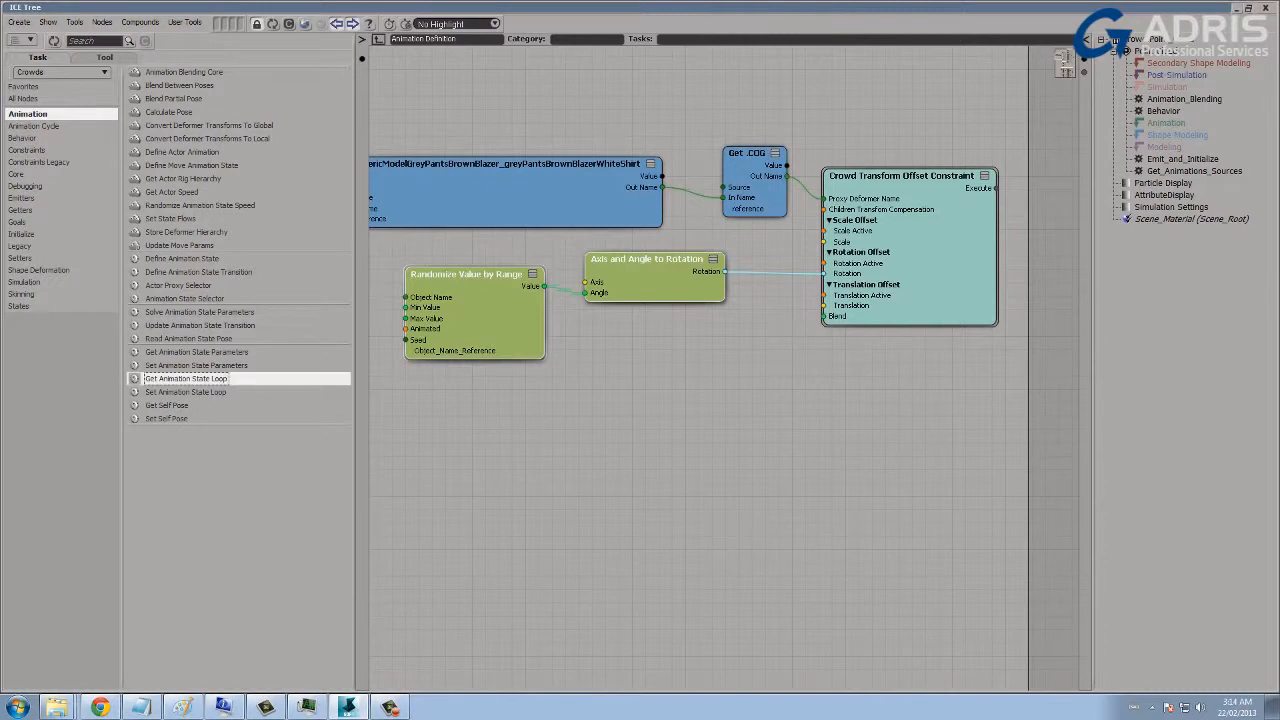
{"action": "left_click_drag", "start_coordinate": [186, 378], "coordinate": [561, 395]}
Check the state name in the Male Death State node and set the Get Animation State Loop node's state to Death.
{"action": "scroll", "coordinate": [522, 430], "scroll_direction": "down", "scroll_amount": 1}
{"action": "middle_click_drag", "start_coordinate": [522, 430], "coordinate": [404, 563]}
{"action": "middle_click_drag", "start_coordinate": [762, 496], "coordinate": [714, 349]}
{"action": "scroll", "coordinate": [714, 349], "scroll_direction": "up", "scroll_amount": 2}
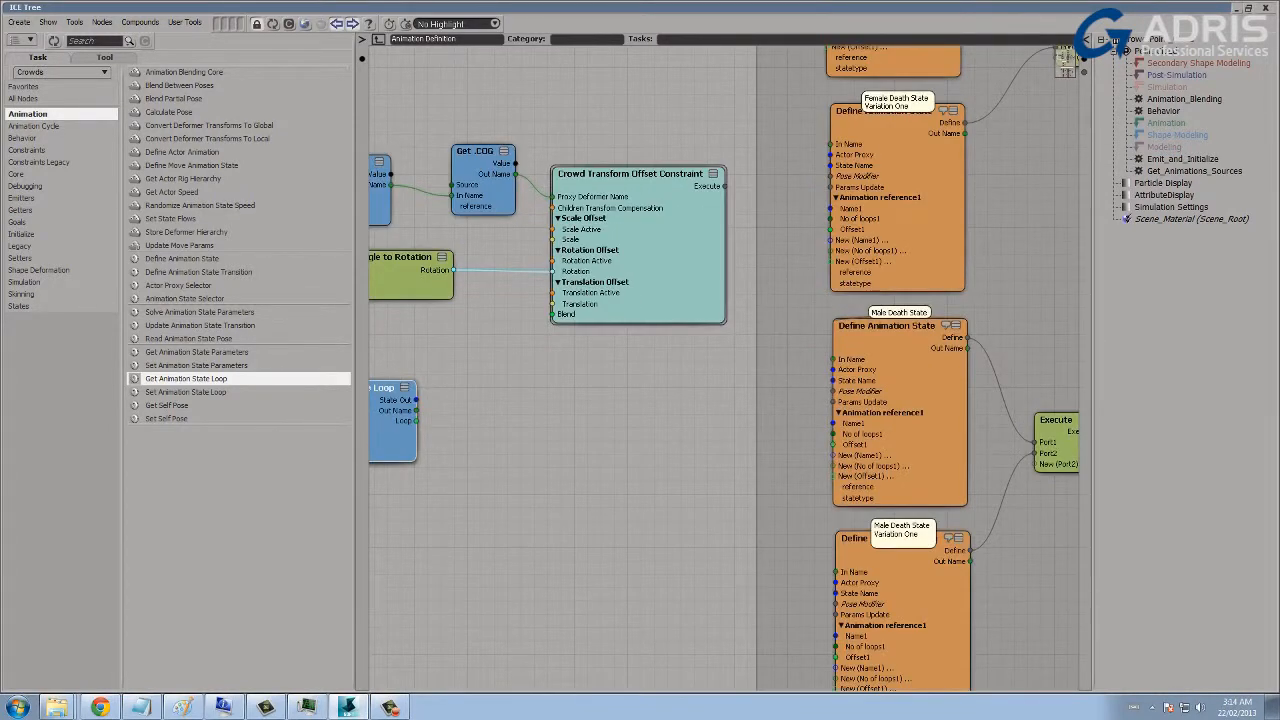
{"action": "double_click", "coordinate": [886, 326]}
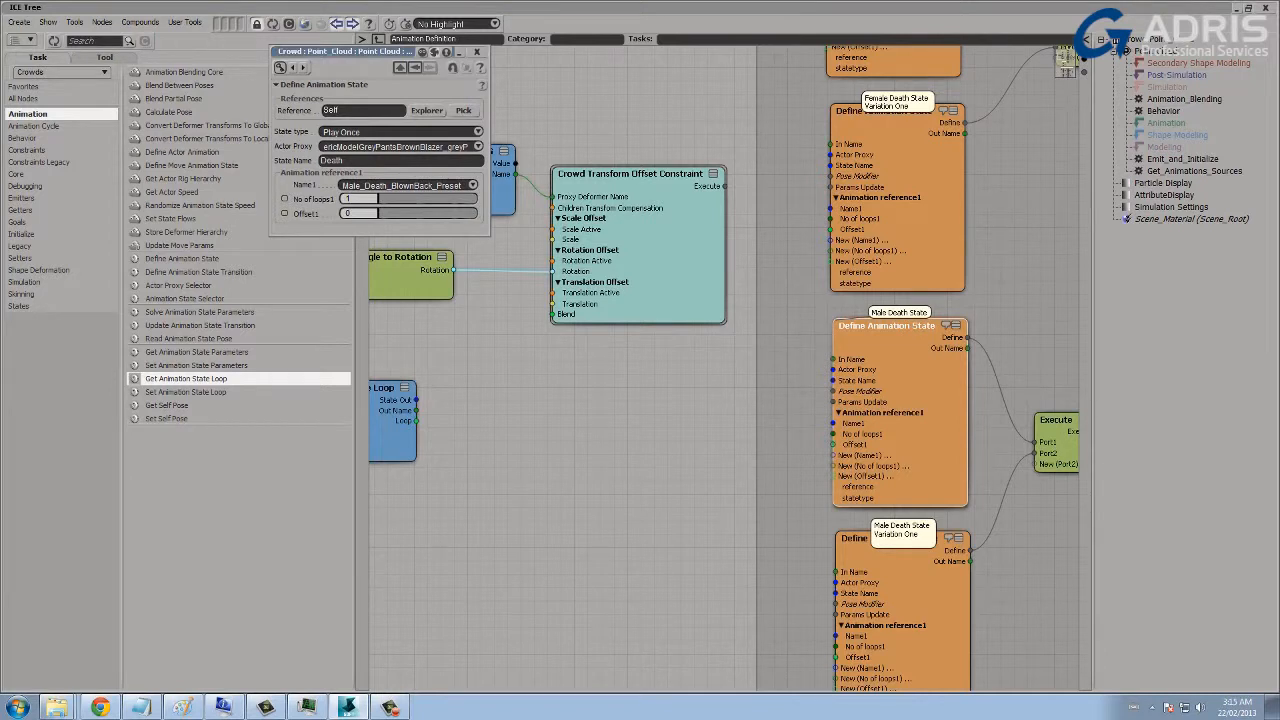
{"action": "left_click", "coordinate": [477, 52]}
{"action": "middle_click_drag", "start_coordinate": [540, 420], "coordinate": [738, 363]}
{"action": "double_click", "coordinate": [546, 365]}
{"action": "left_click", "coordinate": [400, 116]}
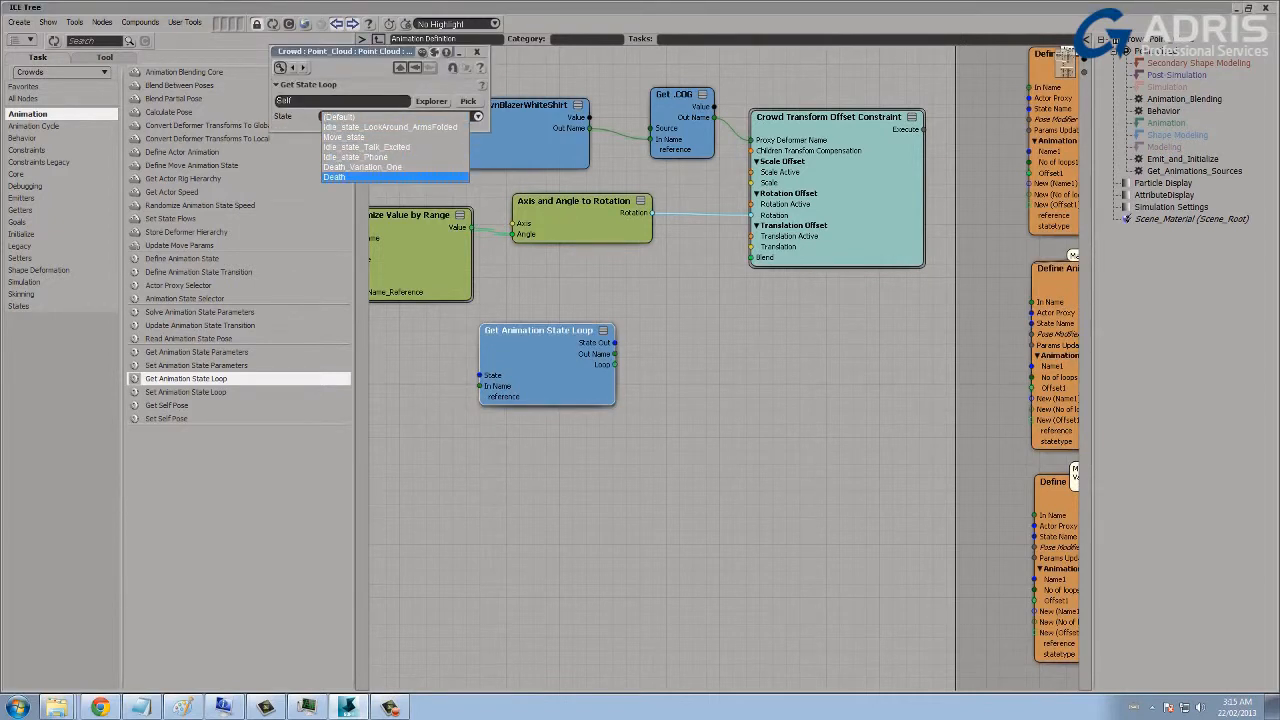
{"action": "left_click", "coordinate": [335, 177]}
{"action": "left_click", "coordinate": [477, 52]}
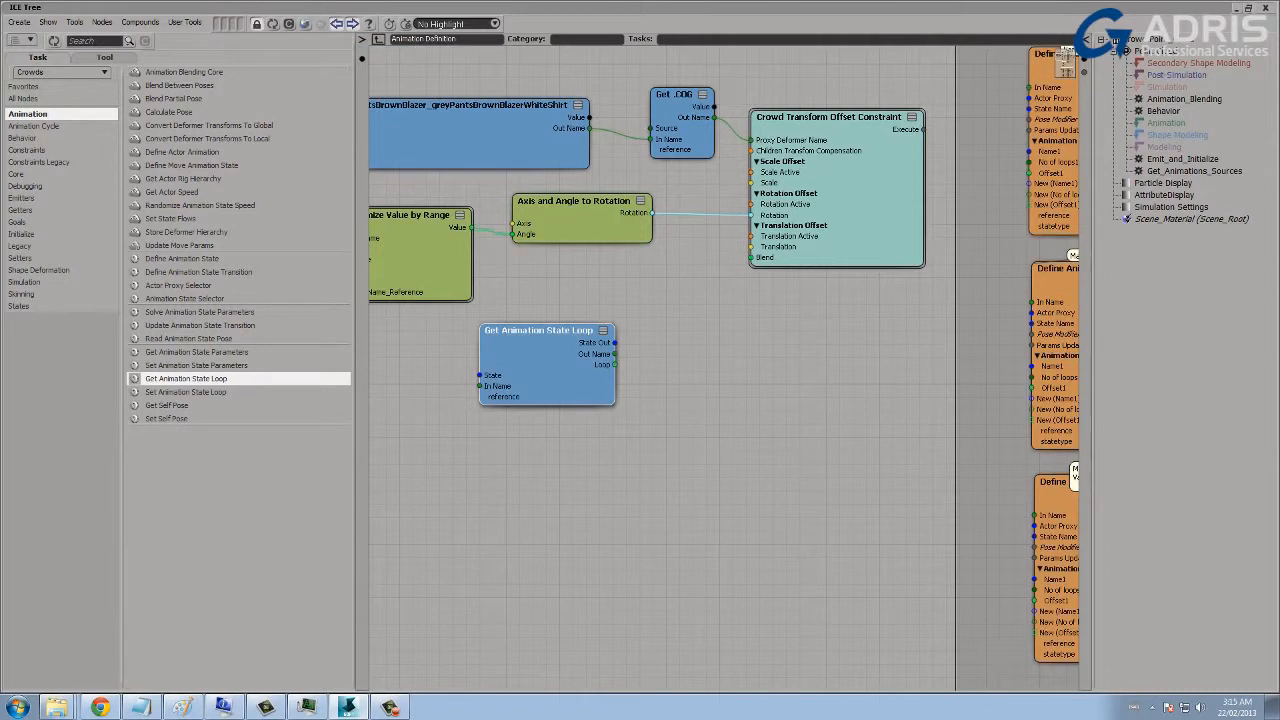
Add an FCurve node and wire it between Get Animation State Loop's Loop output and the offset constraint's Blend input.
{"action": "left_click_drag", "start_coordinate": [614, 364], "coordinate": [674, 281]}
{"action": "left_click", "coordinate": [94, 41]}
{"action": "type", "text": "fcuv"}
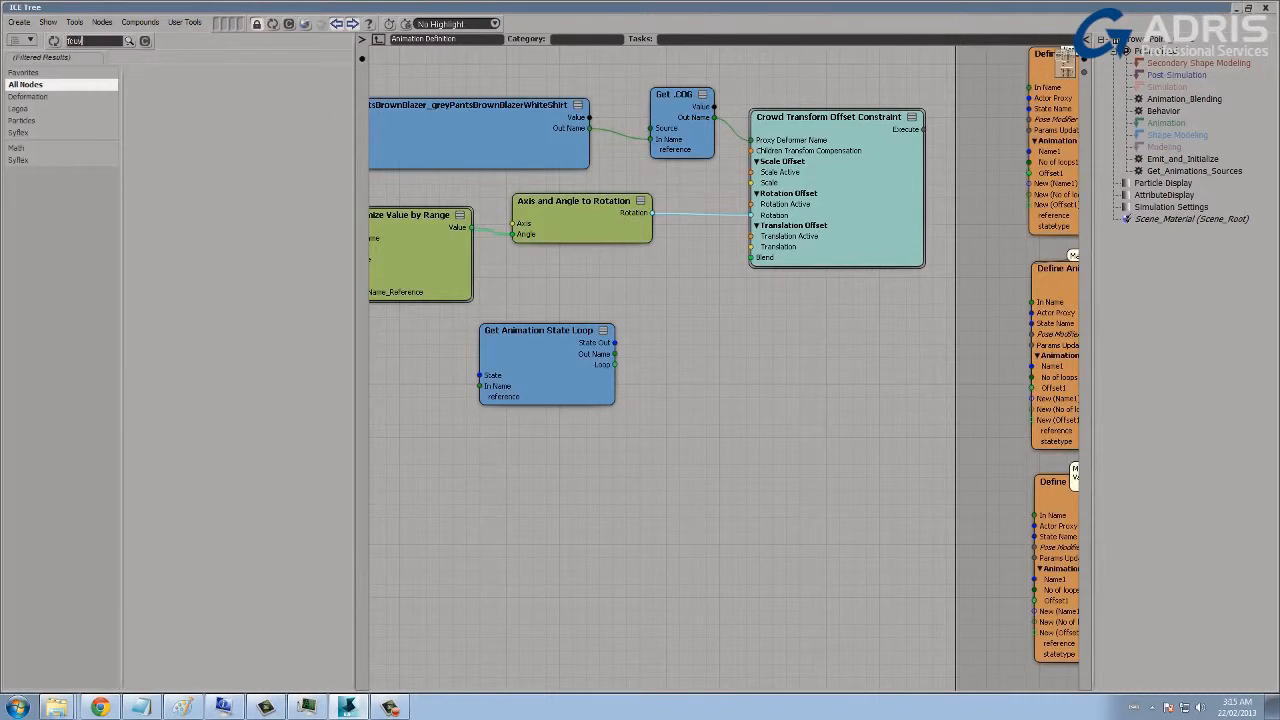
{"action": "key", "text": "BackSpace"}
{"action": "type", "text": "r"}
{"action": "left_click_drag", "start_coordinate": [155, 85], "coordinate": [694, 322]}
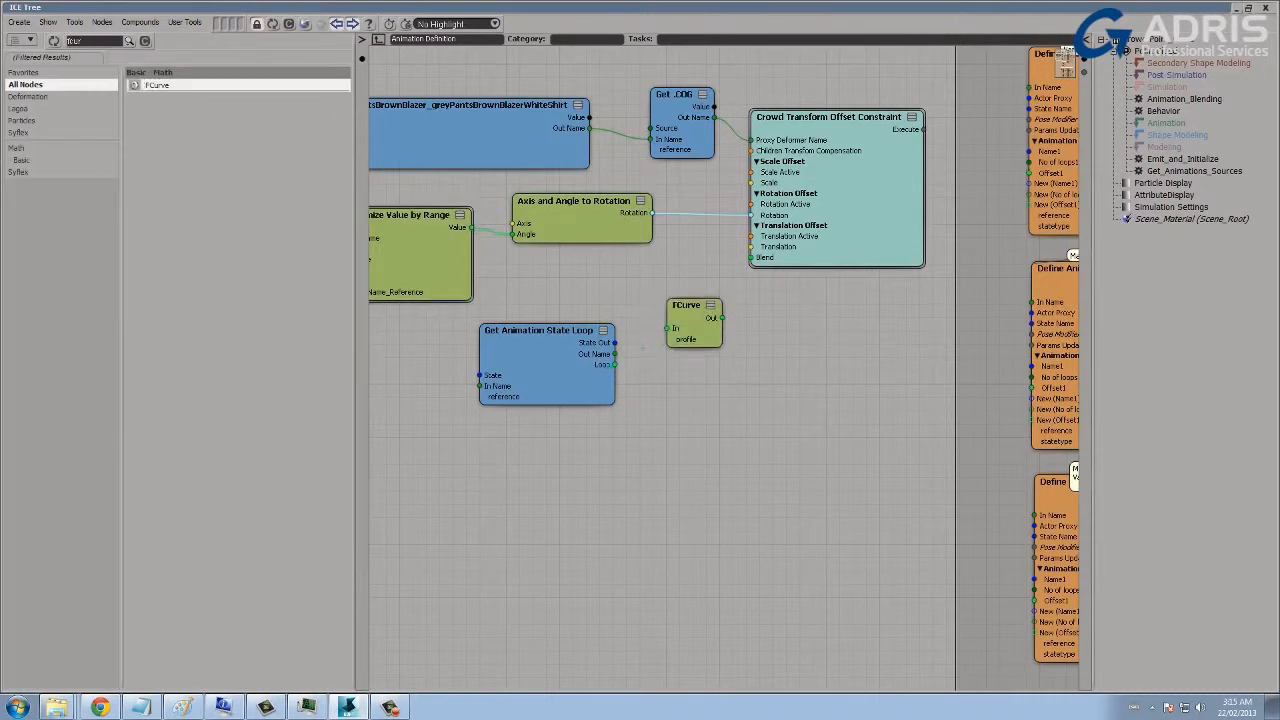
{"action": "double_click", "coordinate": [694, 322]}
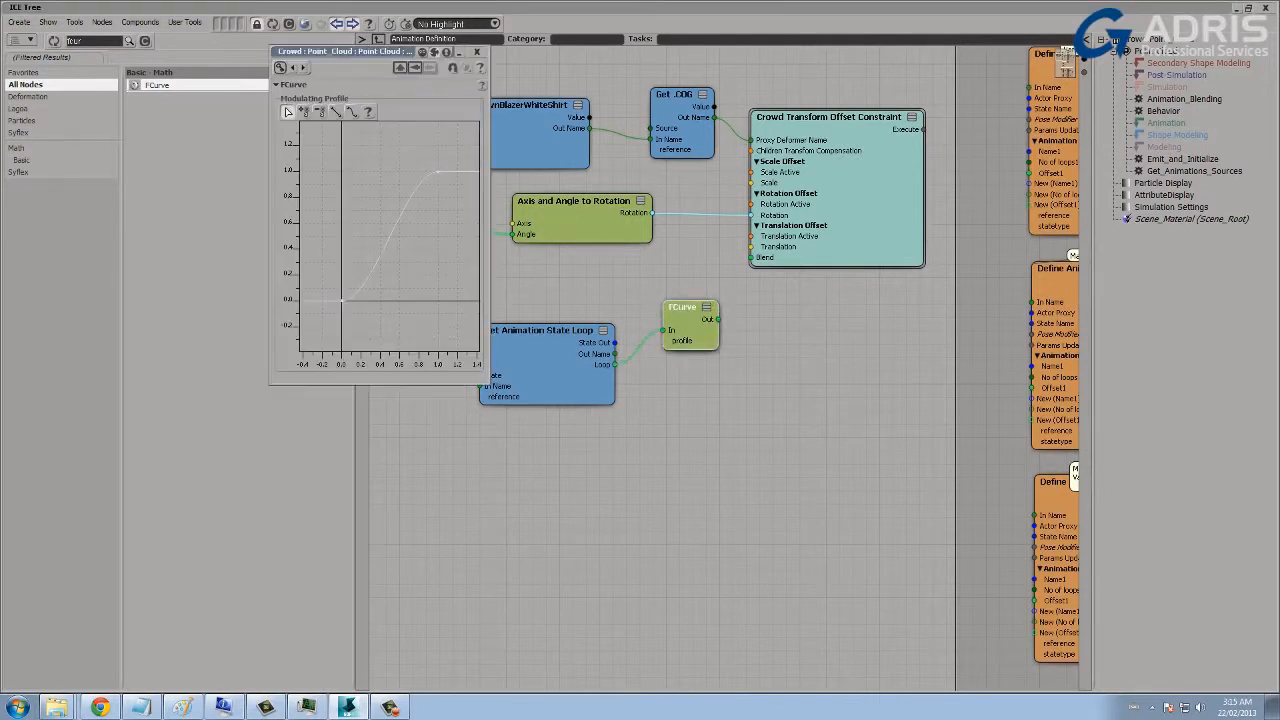
{"action": "mouse_move", "coordinate": [342, 300]}
{"action": "left_mouse_down"}
{"action": "mouse_move", "coordinate": [376, 299]}
{"action": "mouse_move", "coordinate": [342, 300]}
{"action": "left_mouse_up"}
{"action": "left_click_drag", "start_coordinate": [718, 319], "coordinate": [750, 257]}
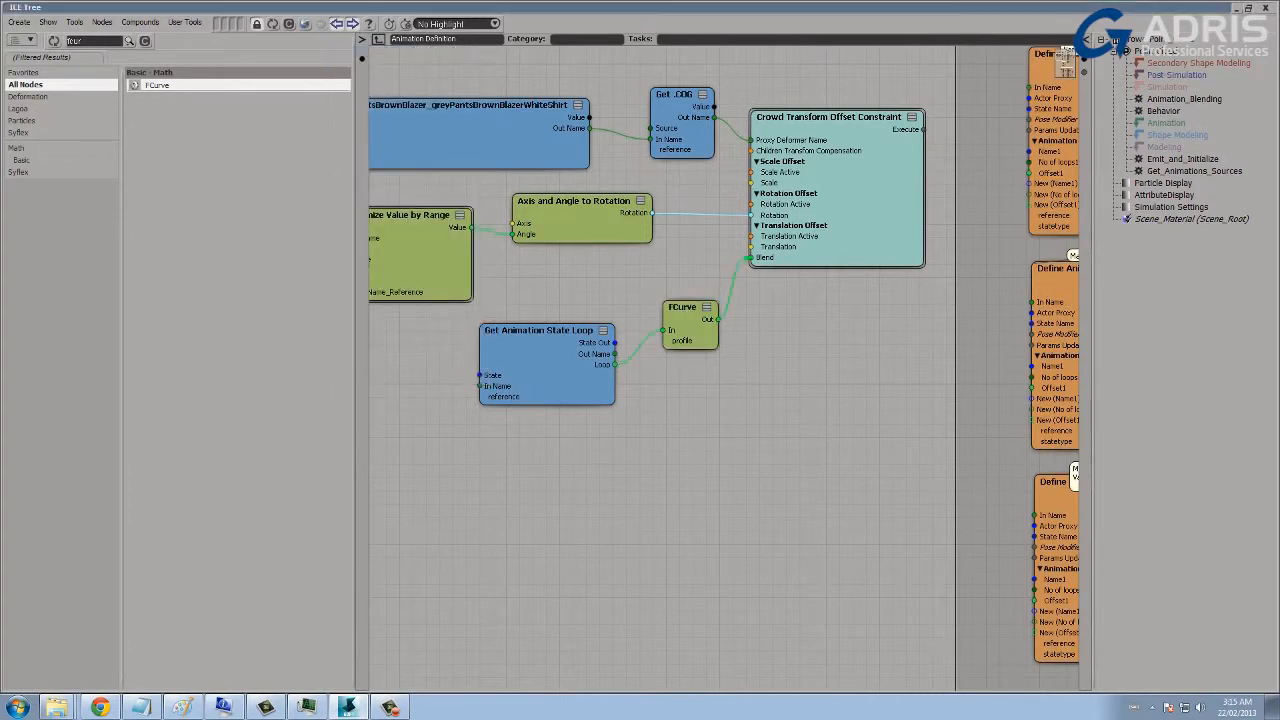
Shift the starting key of the FCurve profile along the horizontal axis to about 0.4.
{"action": "double_click", "coordinate": [689, 318]}
{"action": "left_click_drag", "start_coordinate": [342, 300], "coordinate": [383, 300]}
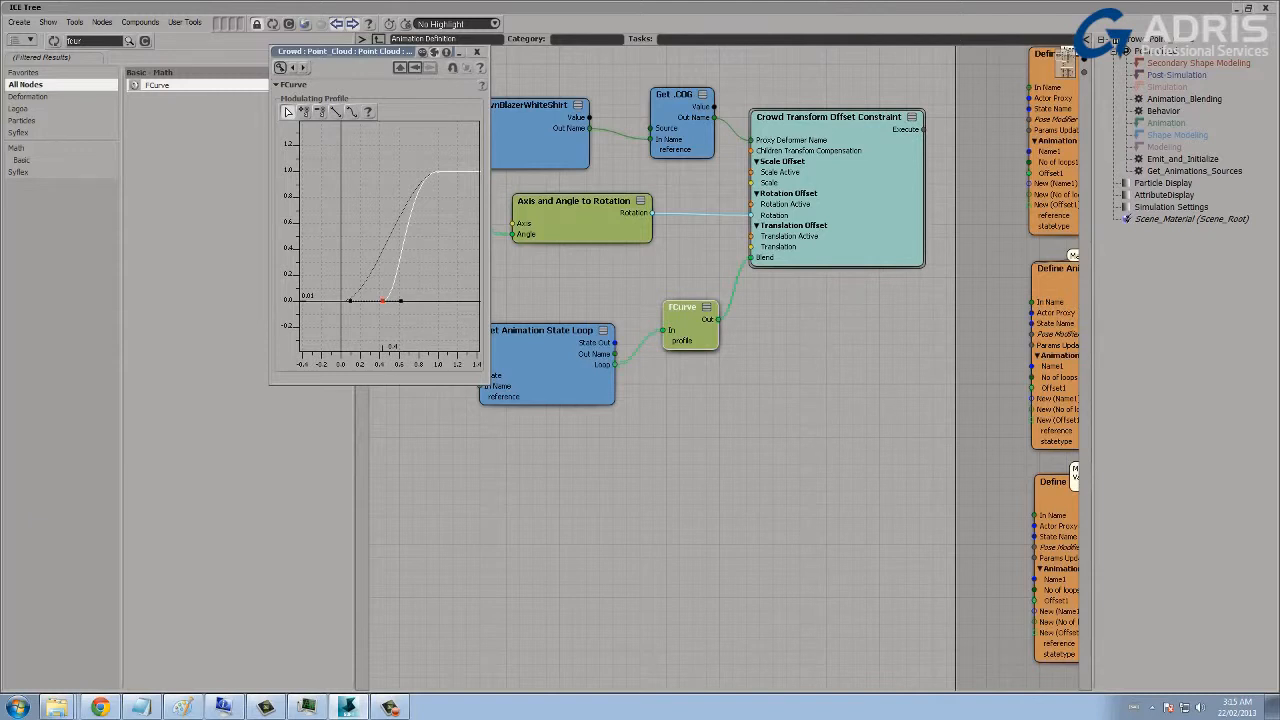
{"action": "key", "text": "Escape"}
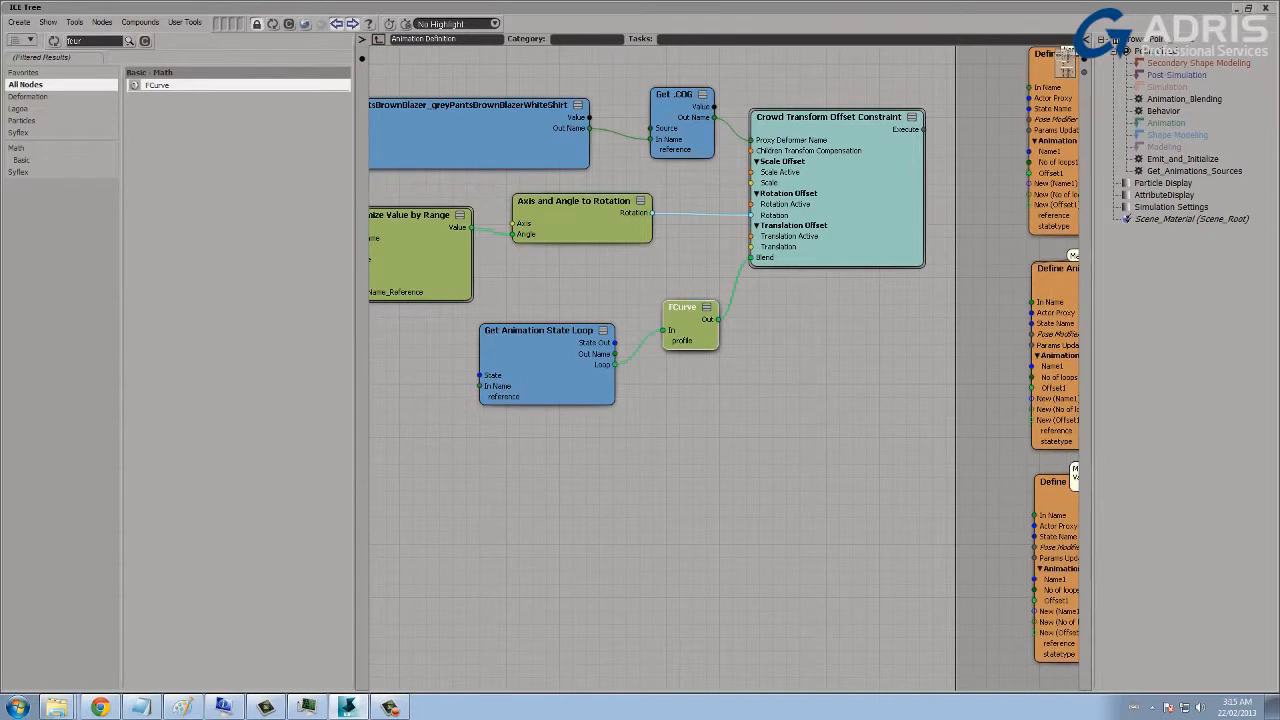
Duplicate the complete offset constraint node network and place the copy below the original.
{"action": "scroll", "coordinate": [724, 368], "scroll_direction": "down", "scroll_amount": 3}
{"action": "middle_click_drag", "start_coordinate": [724, 368], "coordinate": [667, 408]}
{"action": "scroll", "coordinate": [724, 368], "scroll_direction": "up", "scroll_amount": 2}
{"action": "middle_click_drag", "start_coordinate": [724, 368], "coordinate": [686, 400]}
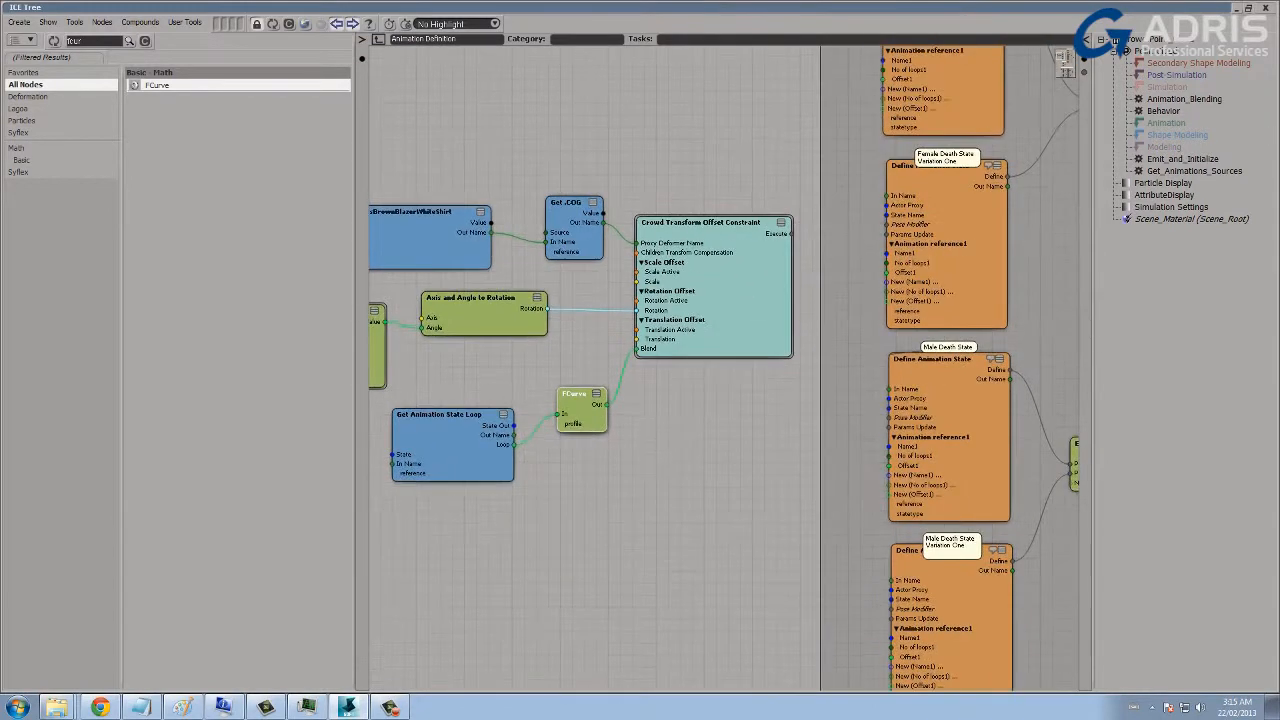
{"action": "middle_click_drag", "start_coordinate": [646, 210], "coordinate": [699, 130]}
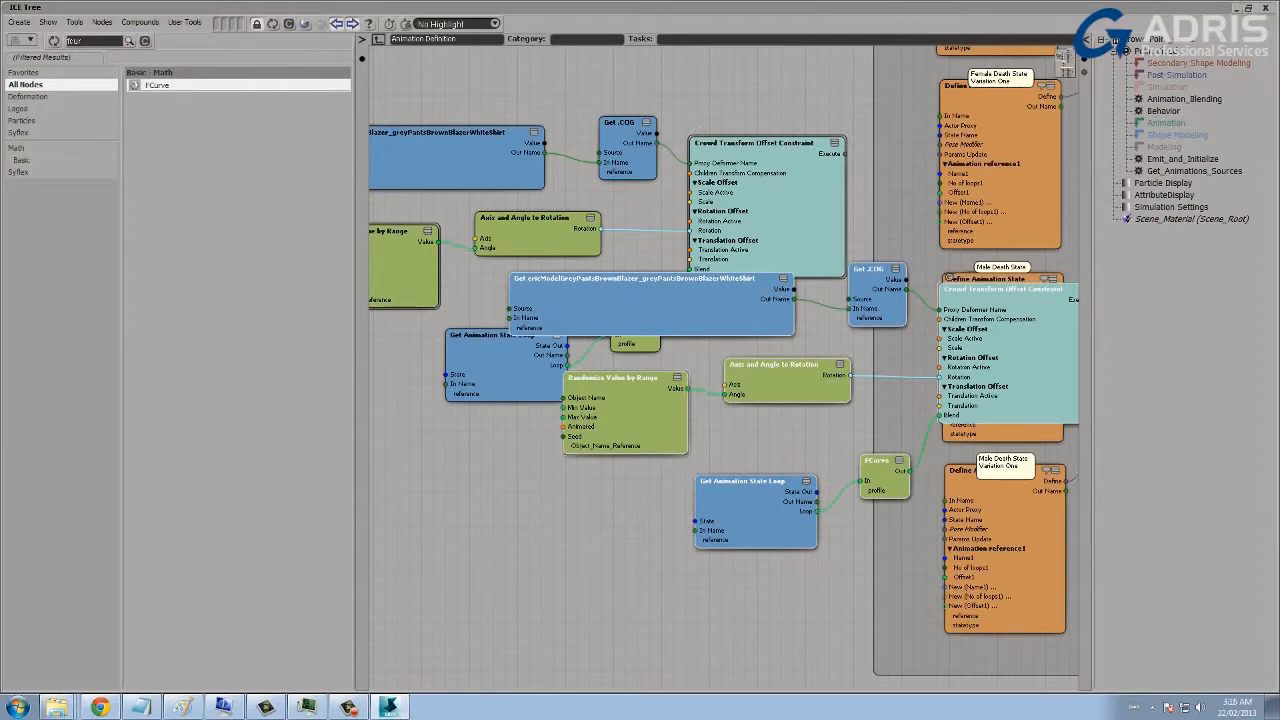
{"action": "scroll", "coordinate": [723, 365], "scroll_direction": "down", "scroll_amount": 1}
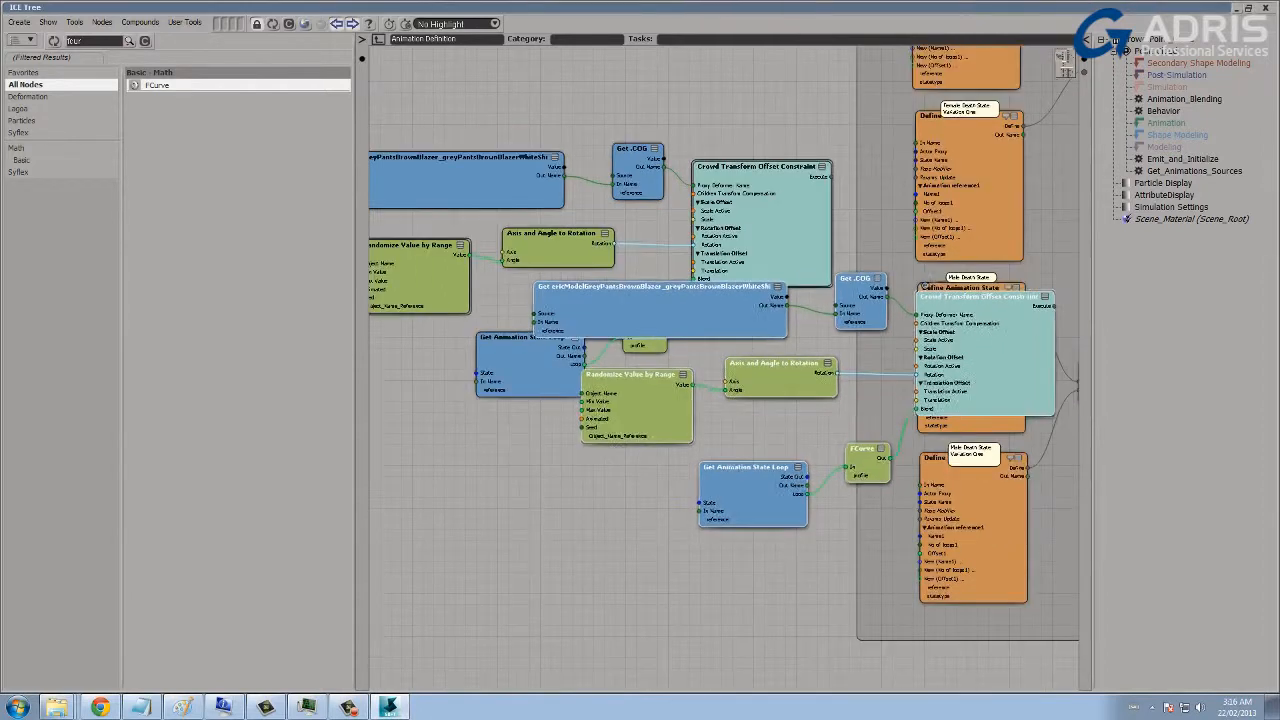
{"action": "left_click_drag", "start_coordinate": [1015, 303], "coordinate": [735, 479]}
{"action": "scroll", "coordinate": [735, 479], "scroll_direction": "up", "scroll_amount": 2}
{"action": "middle_click_drag", "start_coordinate": [735, 479], "coordinate": [980, 297]}
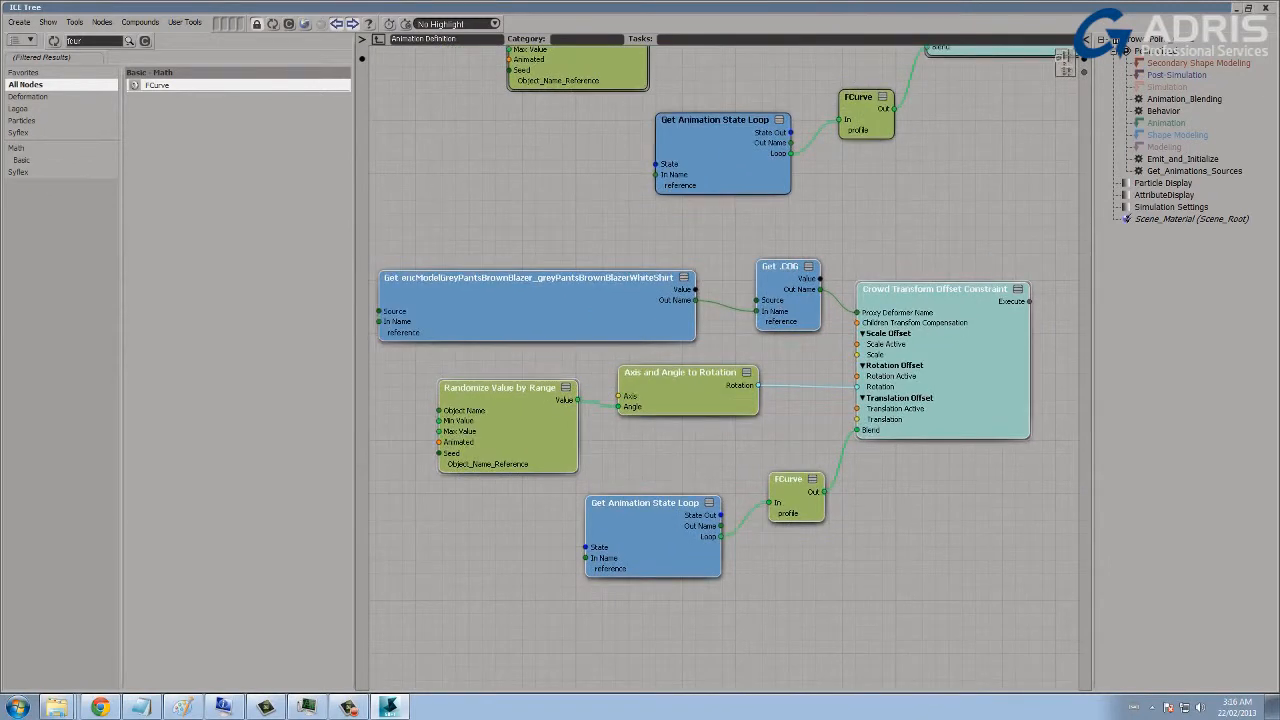
Set the copied Get Animation State Loop node's state to Death_Variation_One and check the state name in Male Death State Variation One.
{"action": "double_click", "coordinate": [652, 532]}
{"action": "left_click", "coordinate": [398, 116]}
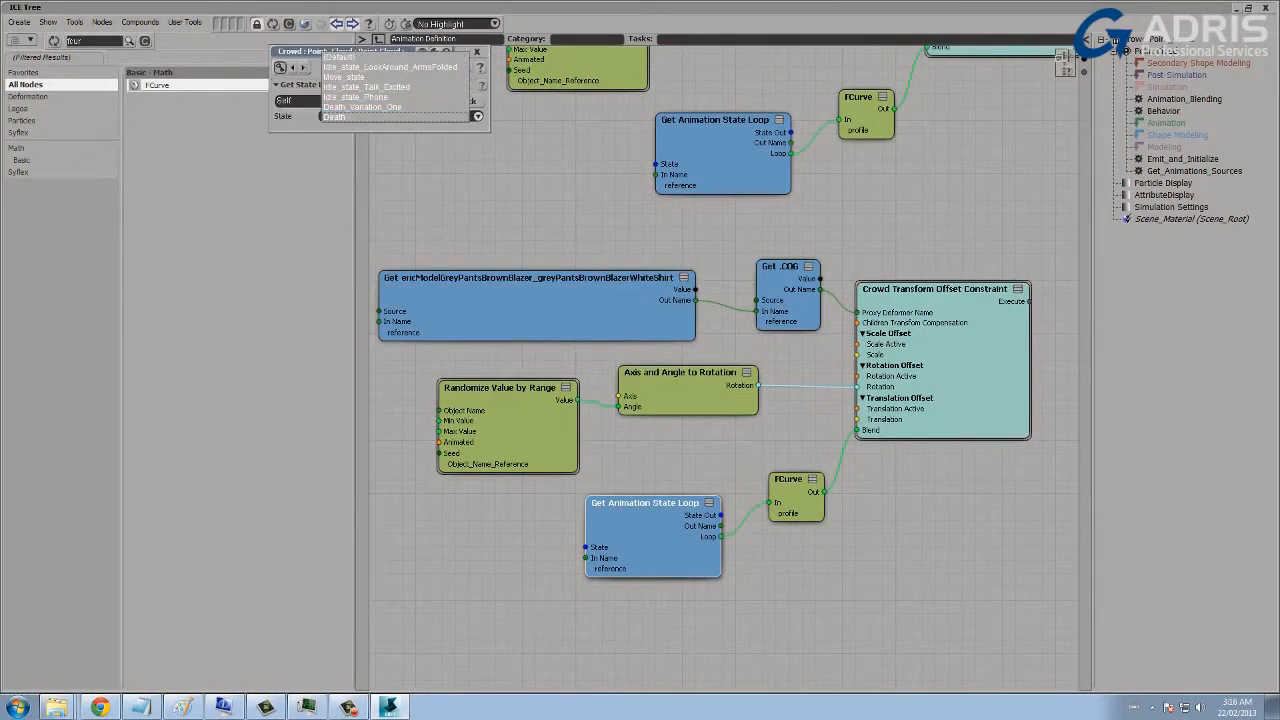
{"action": "left_click", "coordinate": [398, 106]}
{"action": "middle_click_drag", "start_coordinate": [800, 380], "coordinate": [517, 421]}
{"action": "double_click", "coordinate": [990, 355]}
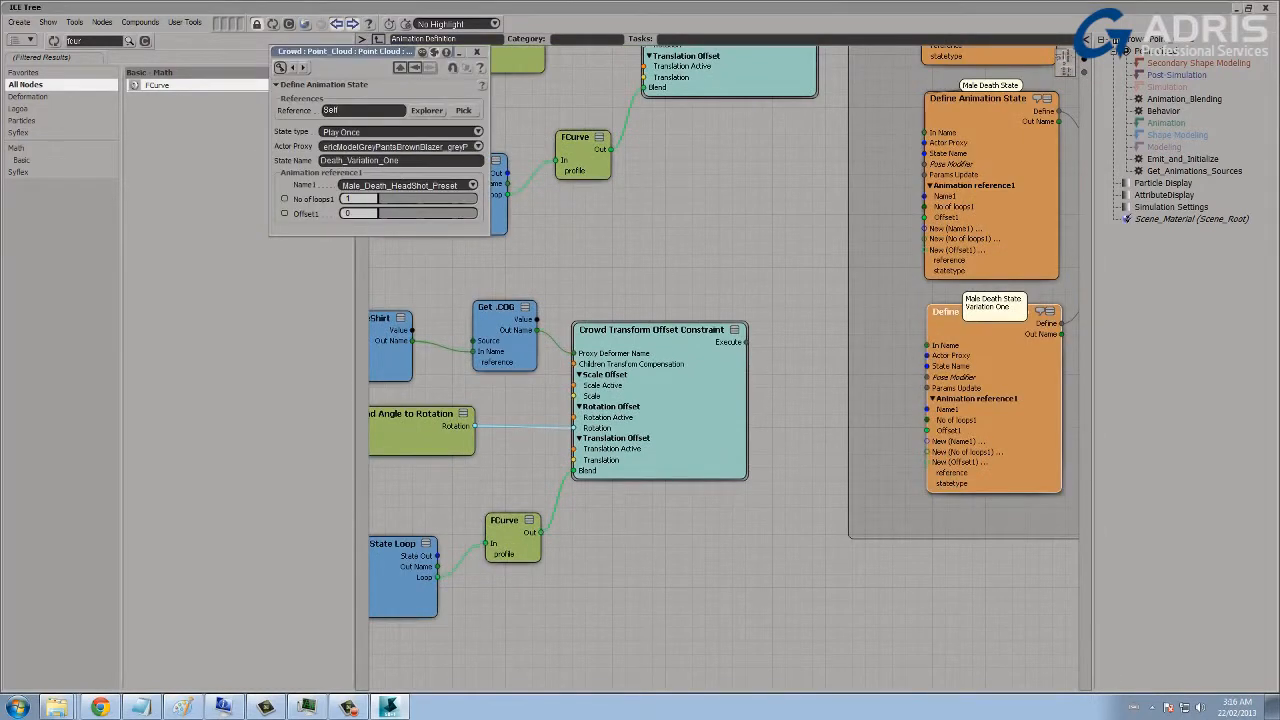
Connect the copied constraint to the Pose Modifier of Male Death State Variation One and the original constraint to that of Male Death State.
{"action": "left_click_drag", "start_coordinate": [745, 342], "coordinate": [924, 377]}
{"action": "middle_click_drag", "start_coordinate": [800, 250], "coordinate": [754, 442]}
{"action": "left_click_drag", "start_coordinate": [771, 150], "coordinate": [878, 355]}
{"action": "middle_click_drag", "start_coordinate": [660, 370], "coordinate": [791, 333]}
{"action": "mouse_move", "coordinate": [536, 316]}
{"action": "left_mouse_down"}
{"action": "mouse_move", "coordinate": [516, 293]}
{"action": "mouse_move", "coordinate": [509, 330]}
{"action": "mouse_move", "coordinate": [527, 305]}
{"action": "left_mouse_up"}
{"action": "middle_click_drag", "start_coordinate": [760, 300], "coordinate": [493, 421]}
{"action": "double_click", "coordinate": [800, 220]}
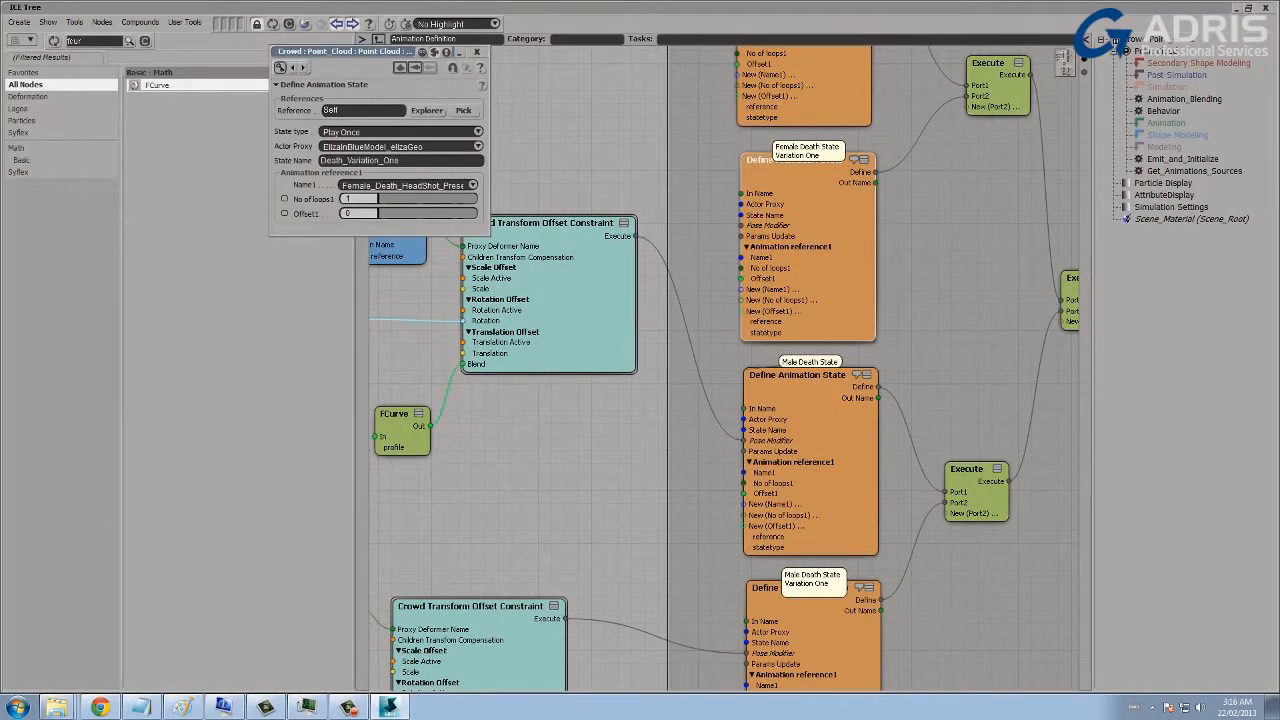
{"action": "left_click", "coordinate": [476, 51]}
Open the settings of both Randomize Value by Range nodes and set the copied node's seed to about 435,000.
{"action": "middle_click_drag", "start_coordinate": [480, 420], "coordinate": [932, 363]}
{"action": "double_click", "coordinate": [512, 264]}
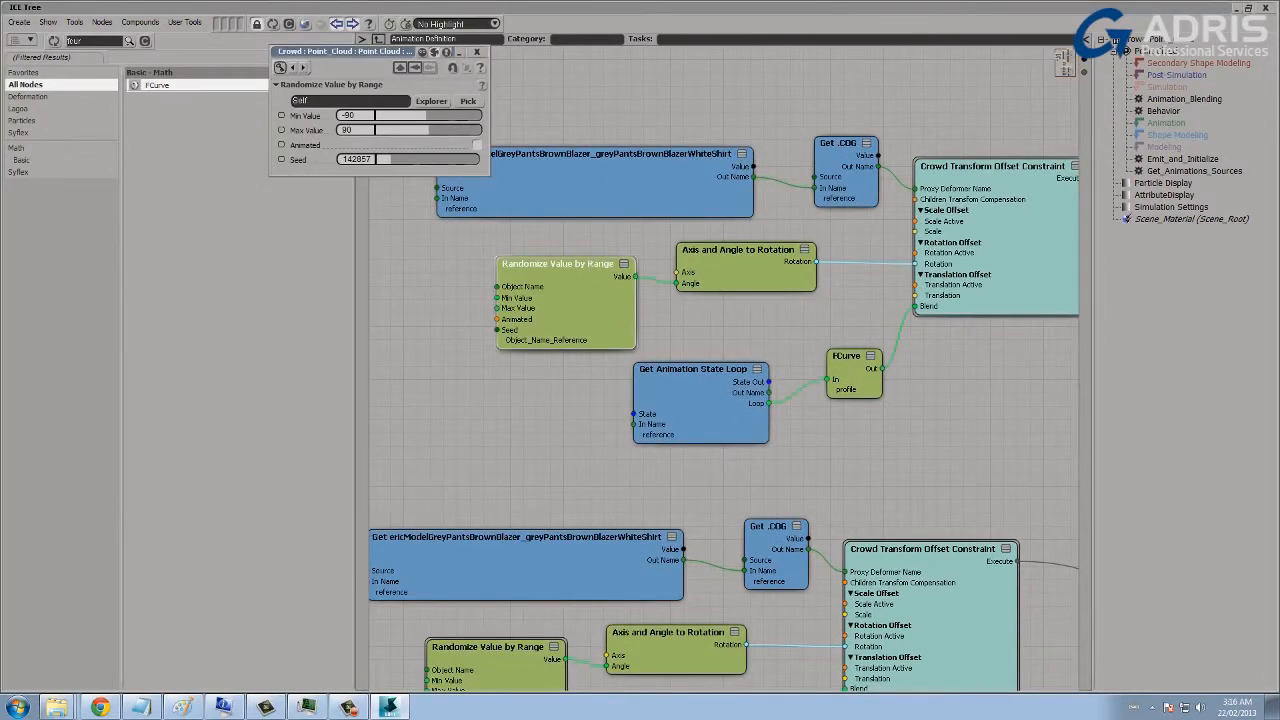
{"action": "left_click_drag", "start_coordinate": [437, 52], "coordinate": [434, 52]}
{"action": "left_click_drag", "start_coordinate": [185, 58], "coordinate": [182, 58]}
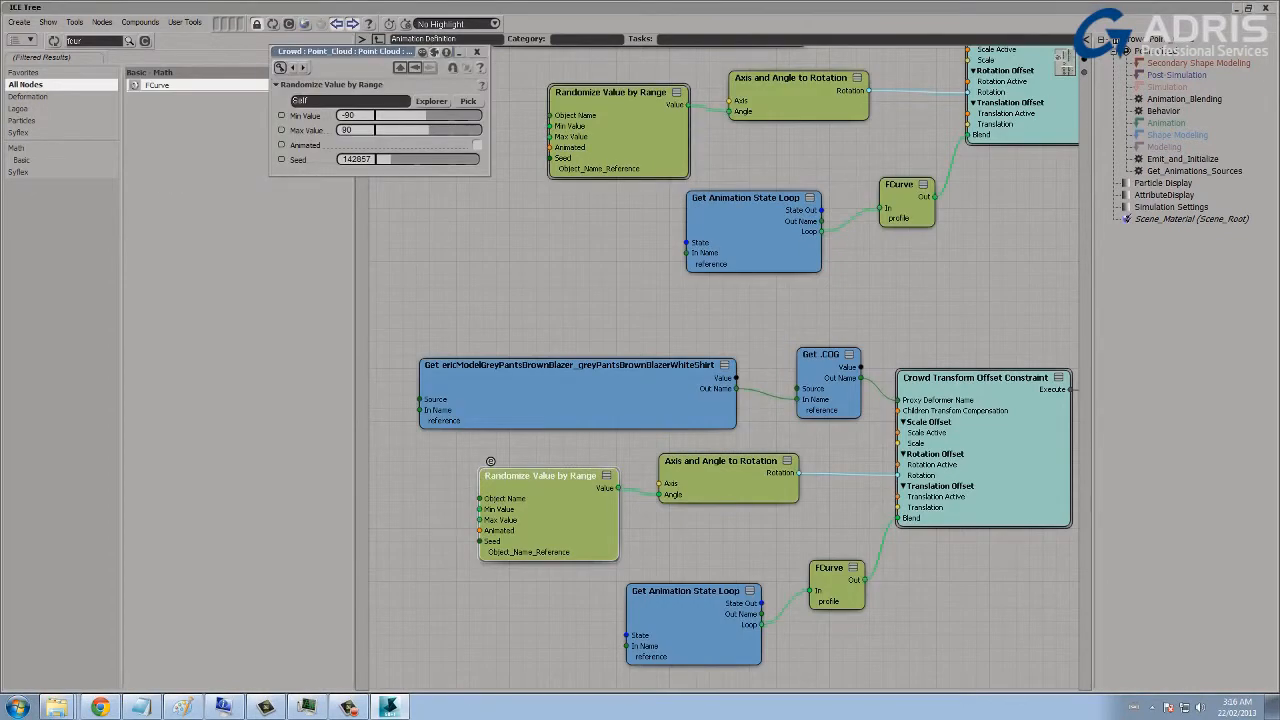
{"action": "left_click_drag", "start_coordinate": [640, 8], "coordinate": [594, 300]}
{"action": "left_click", "coordinate": [421, 159]}
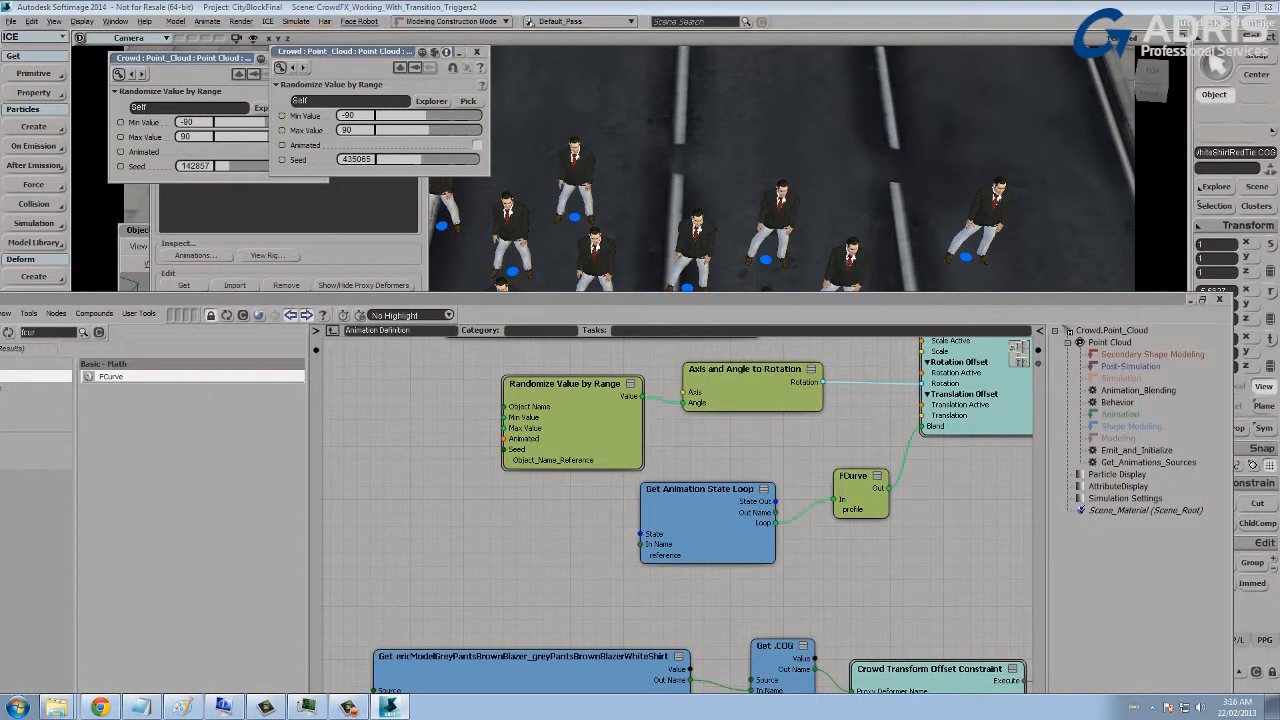
Close the ICE Tree, object view and actor proxies windows, and arrange both Randomize Value by Range property pages beside the crowd.
{"action": "left_click_drag", "start_coordinate": [640, 300], "coordinate": [429, 275]}
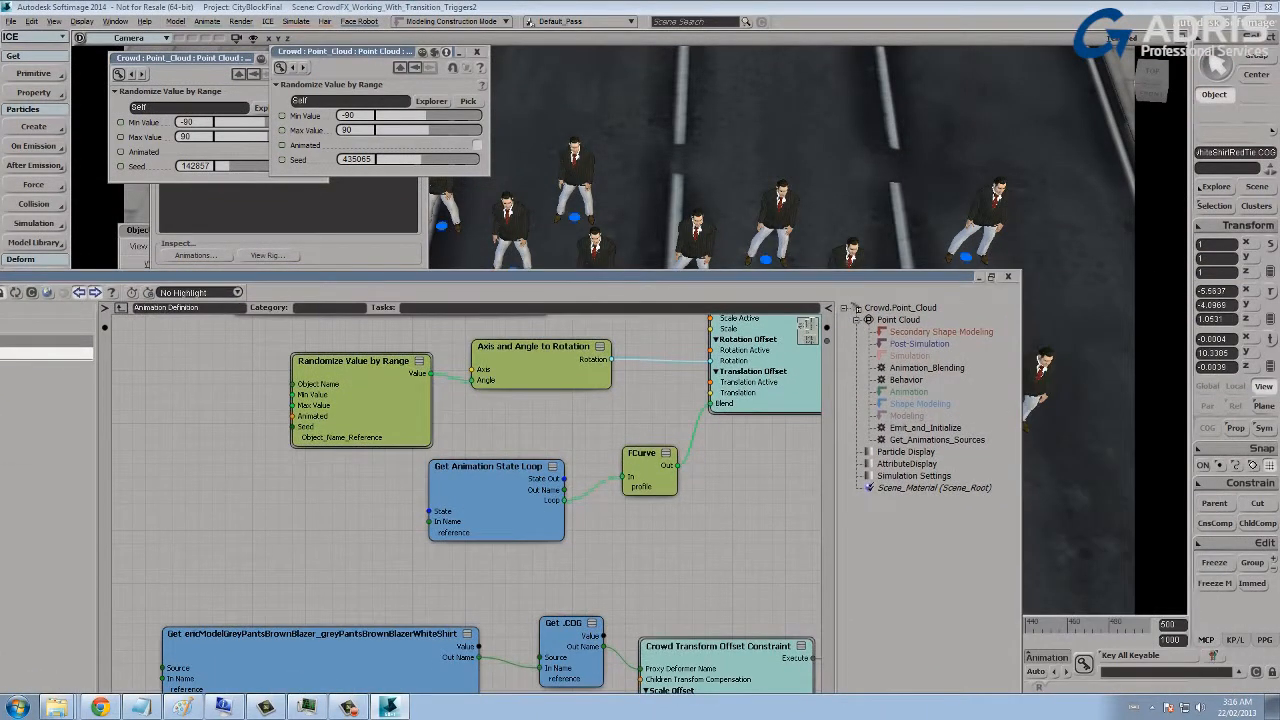
{"action": "left_click", "coordinate": [1008, 275]}
{"action": "left_click", "coordinate": [136, 230]}
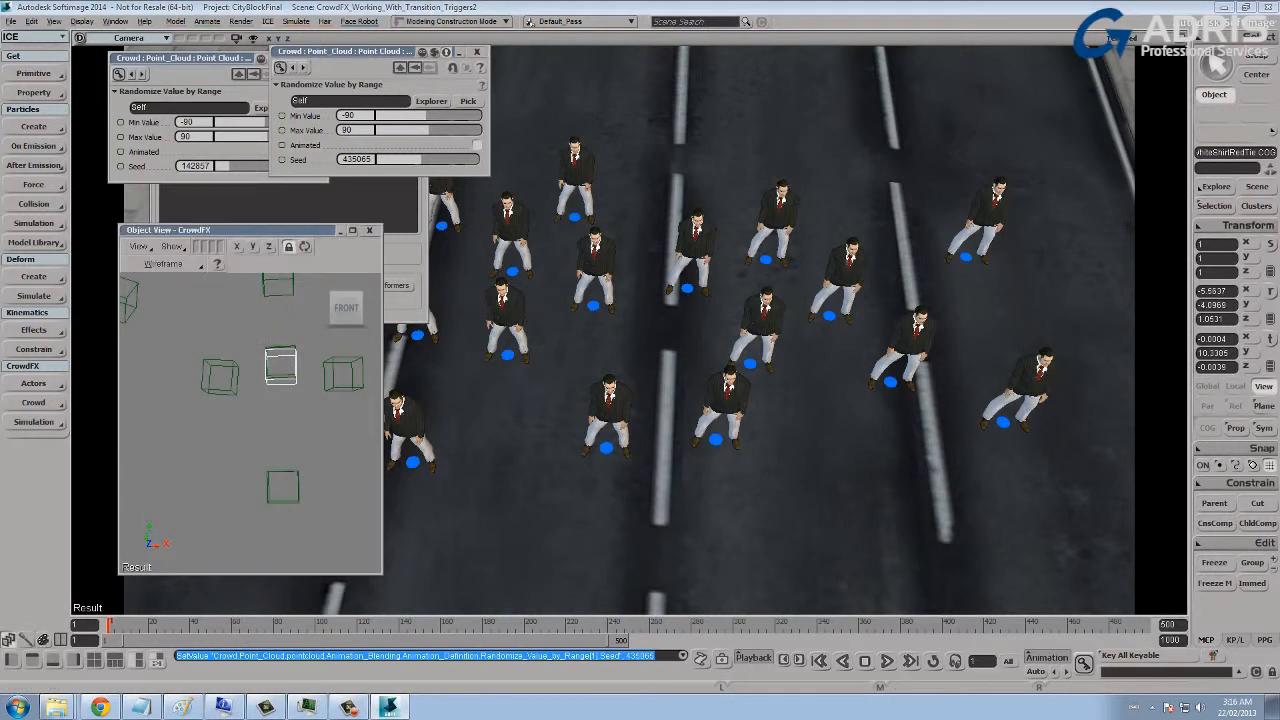
{"action": "left_click", "coordinate": [372, 229]}
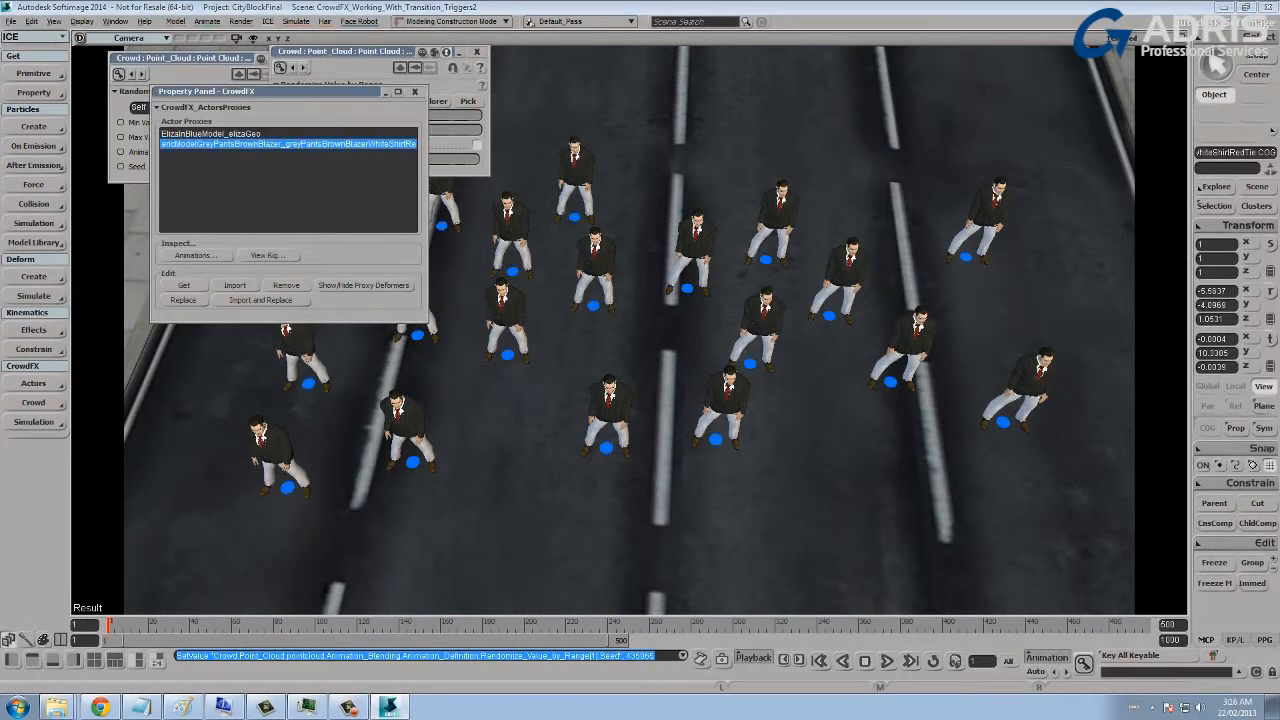
{"action": "left_click", "coordinate": [414, 91]}
{"action": "left_click_drag", "start_coordinate": [180, 58], "coordinate": [143, 215]}
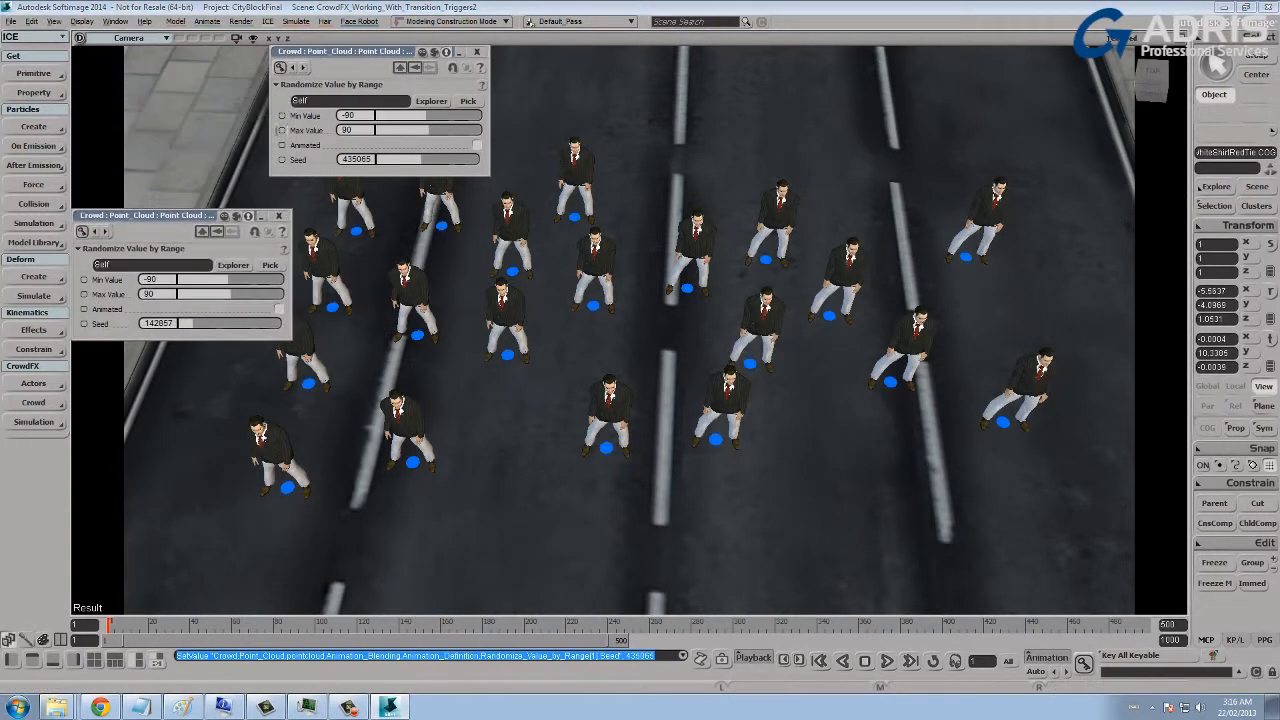
{"action": "left_click_drag", "start_coordinate": [346, 52], "coordinate": [146, 56]}
Play the simulation and move the TriggerDeath volume up the road over the crowd.
{"action": "left_click", "coordinate": [886, 661]}
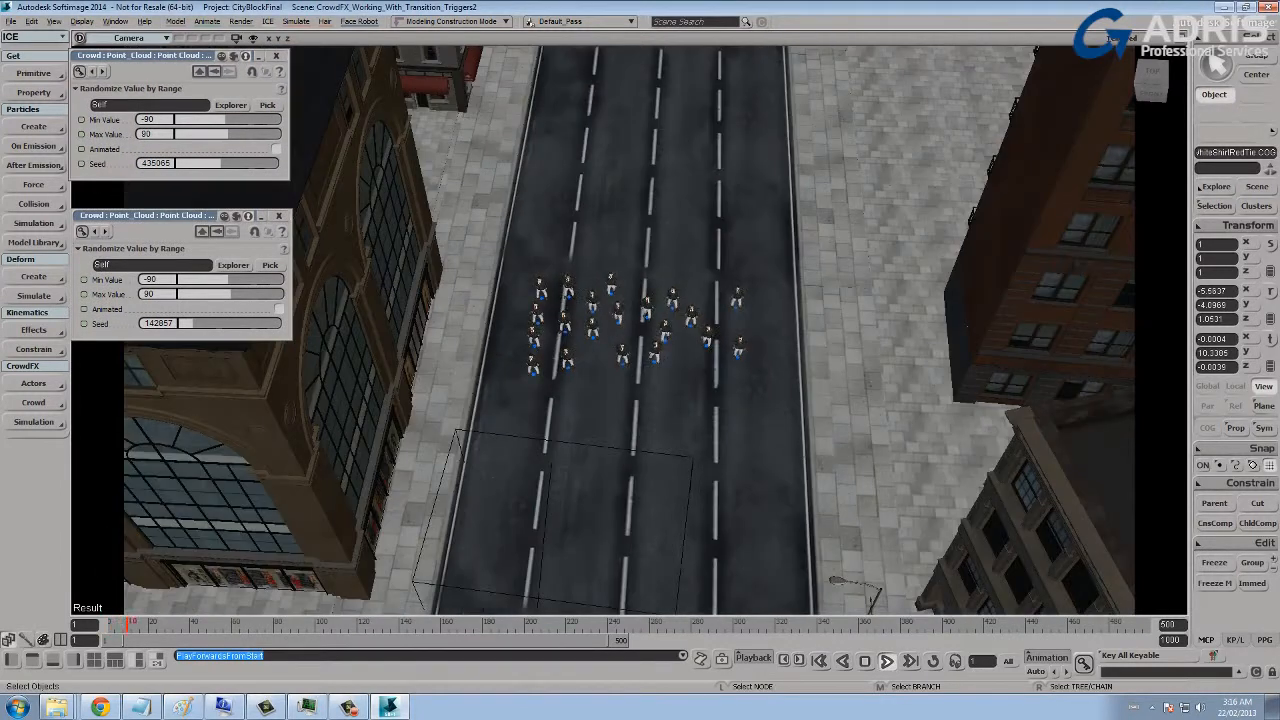
{"action": "key", "text": "s"}
{"action": "middle_click_drag", "start_coordinate": [640, 330], "coordinate": [700, 330]}
{"action": "left_click_drag", "start_coordinate": [640, 330], "coordinate": [636, 240]}
{"action": "left_click", "coordinate": [546, 394]}
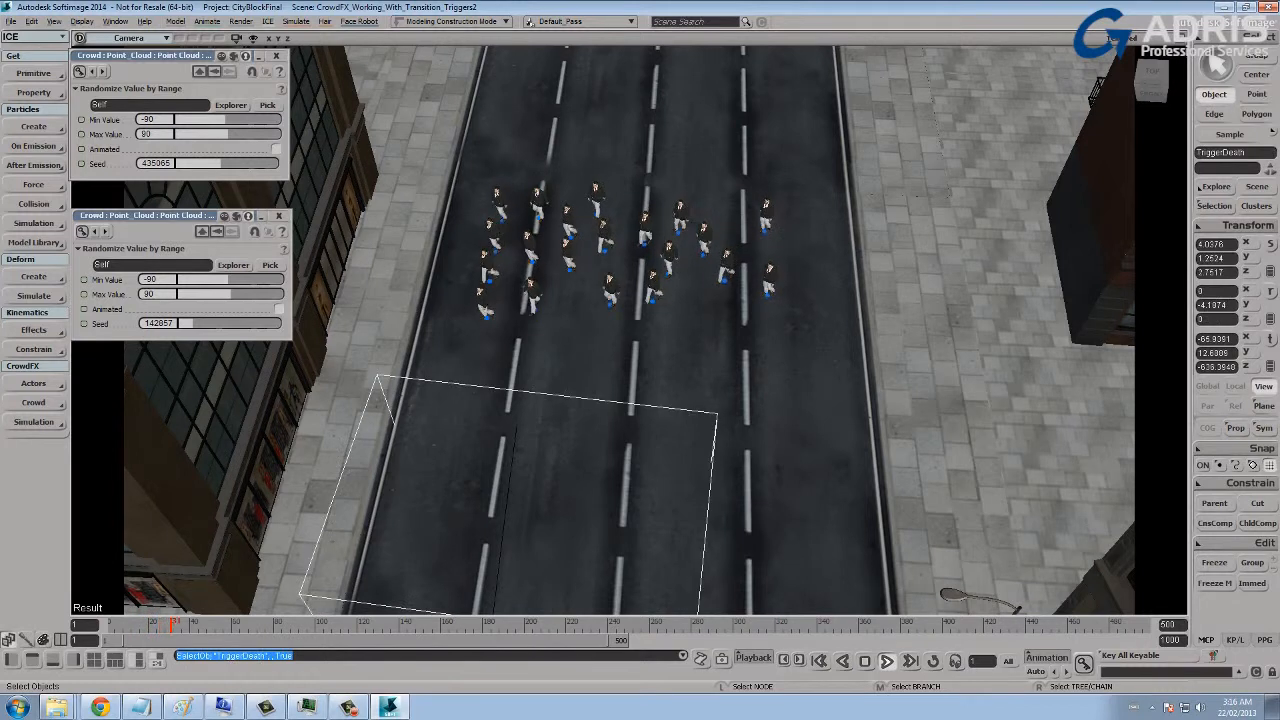
{"action": "key", "text": "v"}
{"action": "left_click_drag", "start_coordinate": [531, 530], "coordinate": [737, 100]}
{"action": "key", "text": "s"}
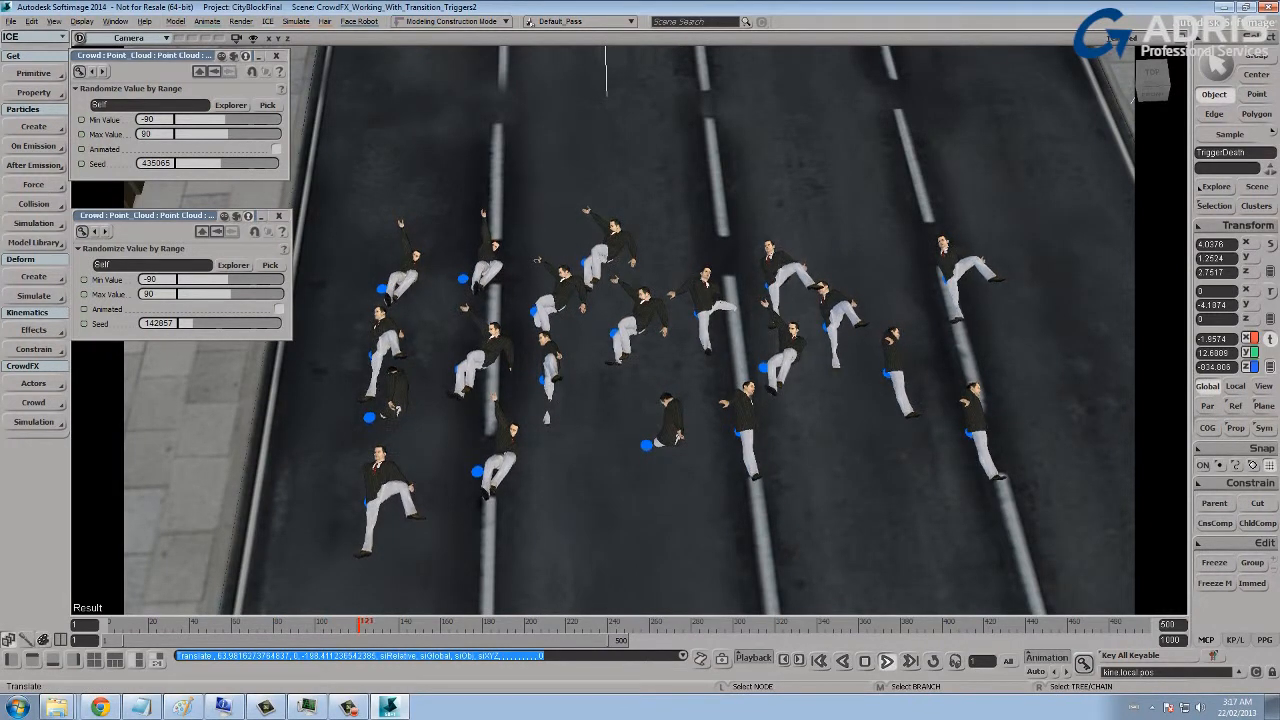
Set the copied randomize node's maximum to about 11.3 and the original node's minimum to about -53.3.
{"action": "left_click_drag", "start_coordinate": [228, 134], "coordinate": [176, 134]}
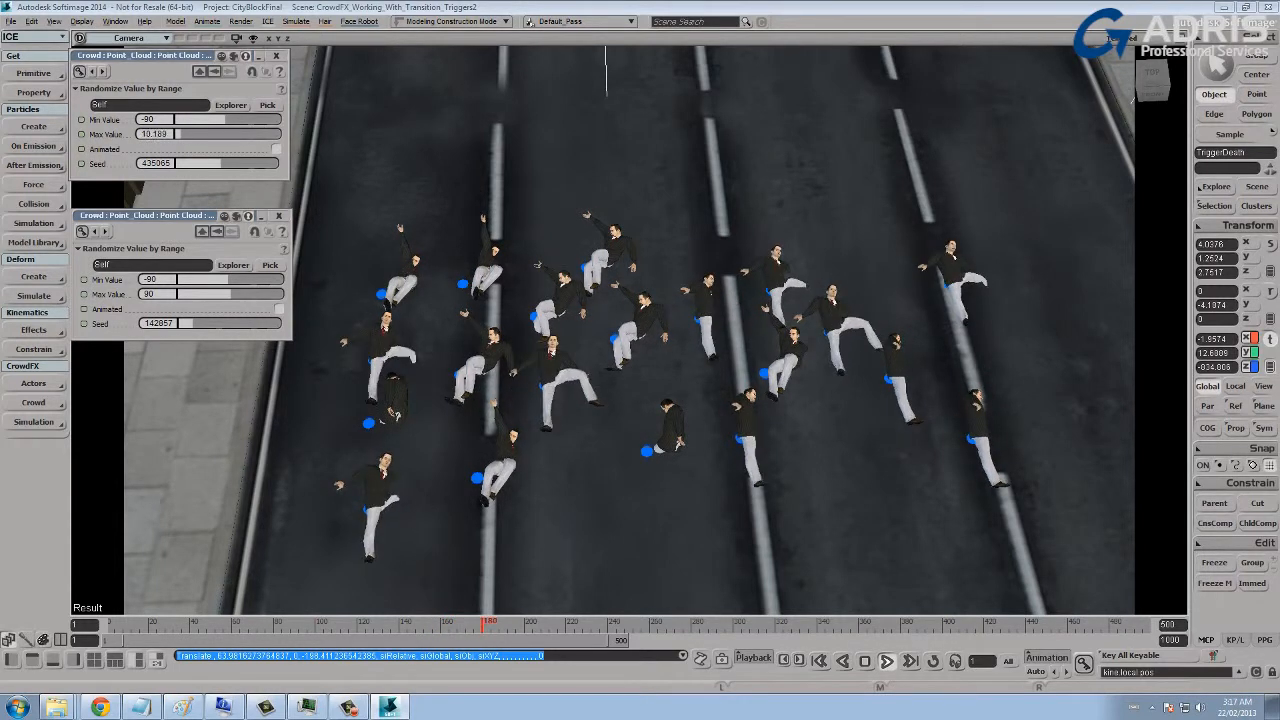
{"action": "left_click_drag", "start_coordinate": [228, 279], "coordinate": [250, 279]}
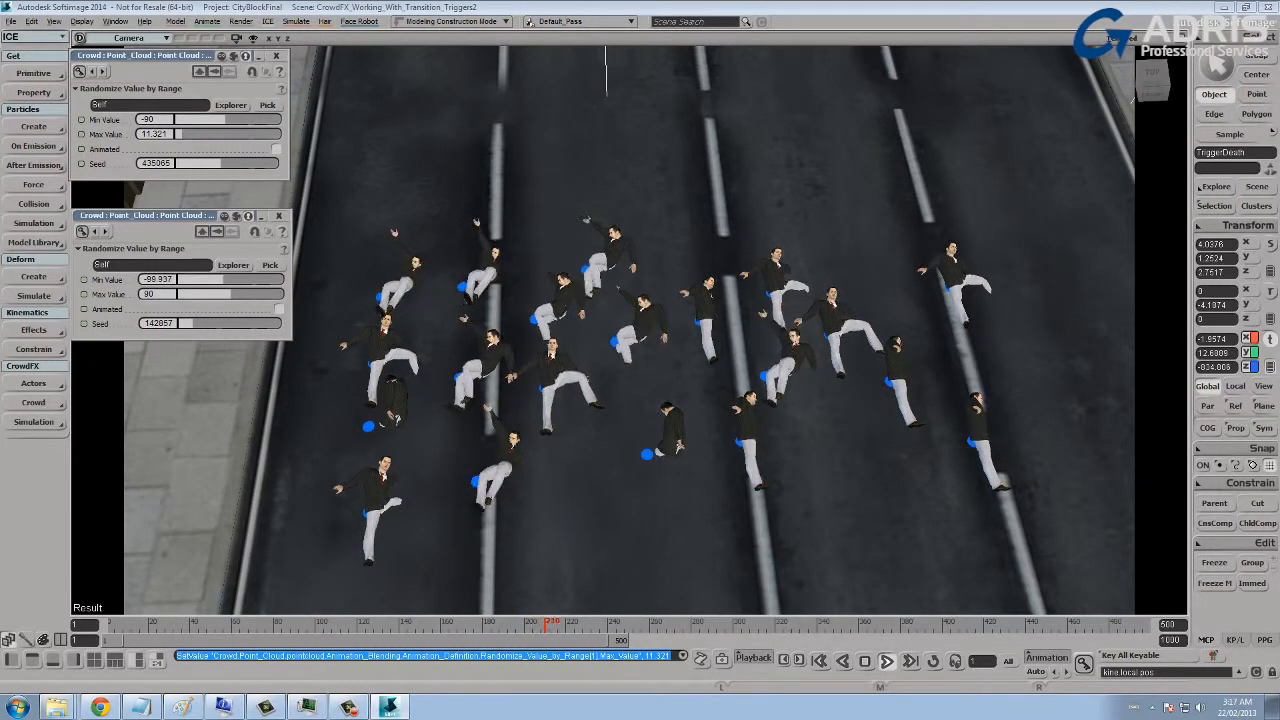
{"action": "left_click_drag", "start_coordinate": [237, 279], "coordinate": [239, 279]}
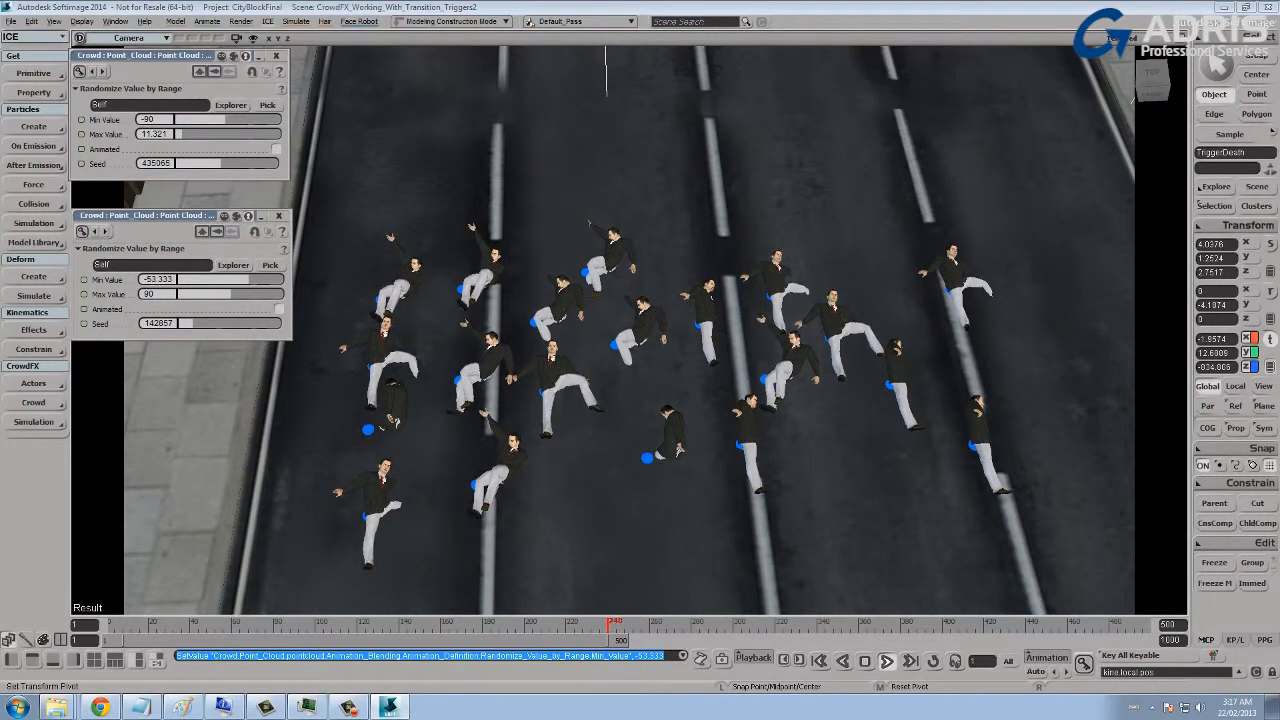
Reopen the crowd simulation's ICE Tree in a maximized window and enter the Animation Definition compound.
{"action": "left_click", "coordinate": [33, 422]}
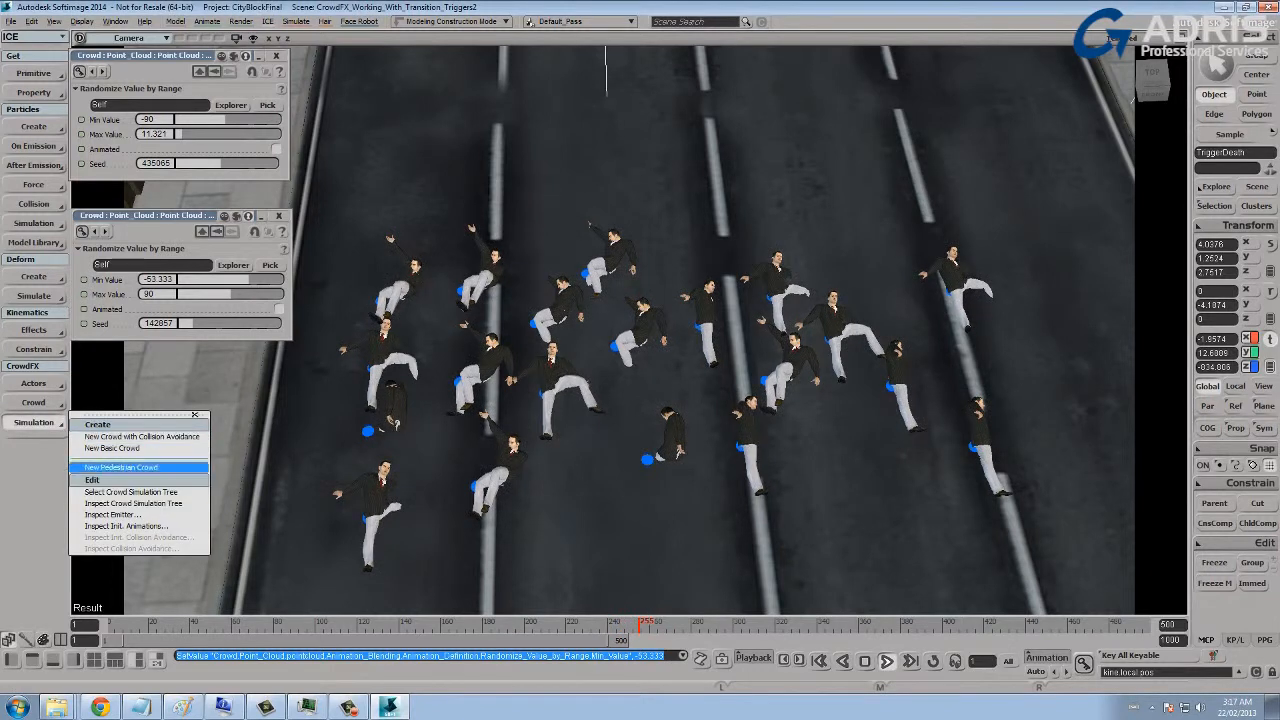
{"action": "left_click", "coordinate": [137, 503]}
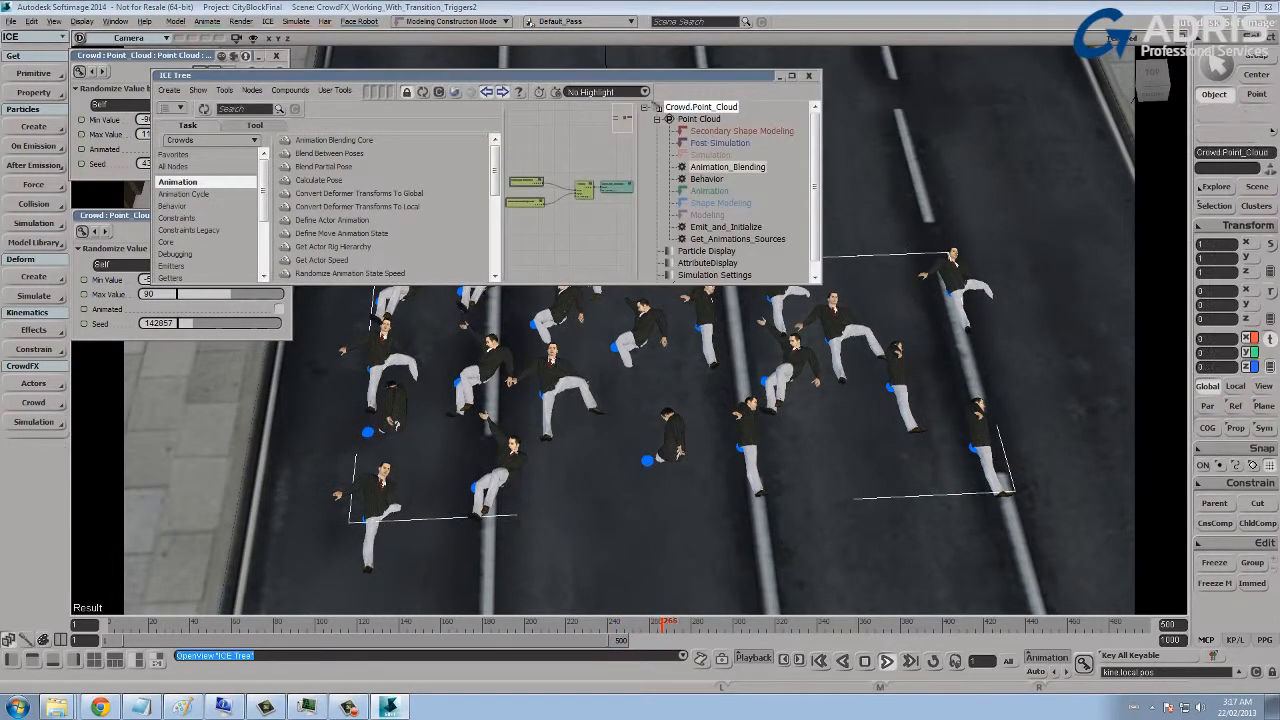
{"action": "left_click", "coordinate": [791, 75]}
{"action": "middle_click_drag", "start_coordinate": [419, 124], "coordinate": [735, 369]}
{"action": "scroll", "coordinate": [721, 363], "scroll_direction": "up", "scroll_amount": 5}
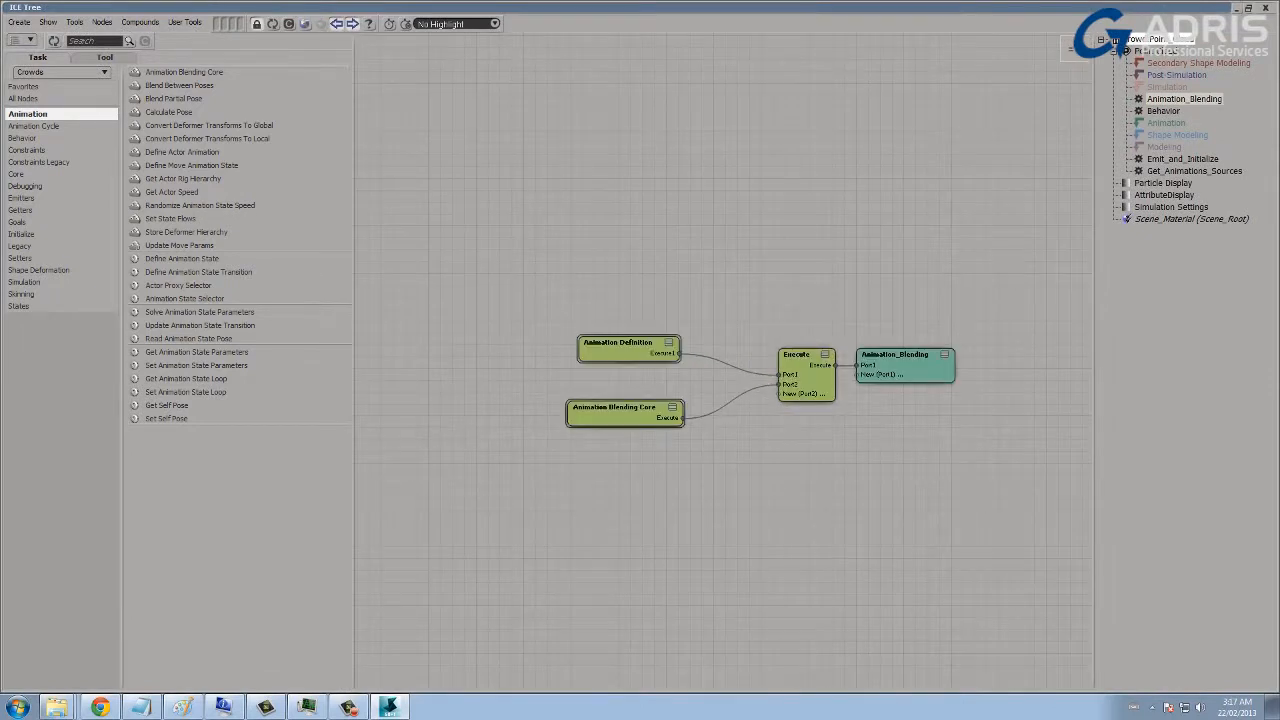
{"action": "left_click", "coordinate": [589, 330]}
{"action": "middle_click_drag", "start_coordinate": [589, 330], "coordinate": [692, 473]}
{"action": "scroll", "coordinate": [719, 363], "scroll_direction": "up", "scroll_amount": 3}
{"action": "scroll", "coordinate": [721, 362], "scroll_direction": "up", "scroll_amount": 2}
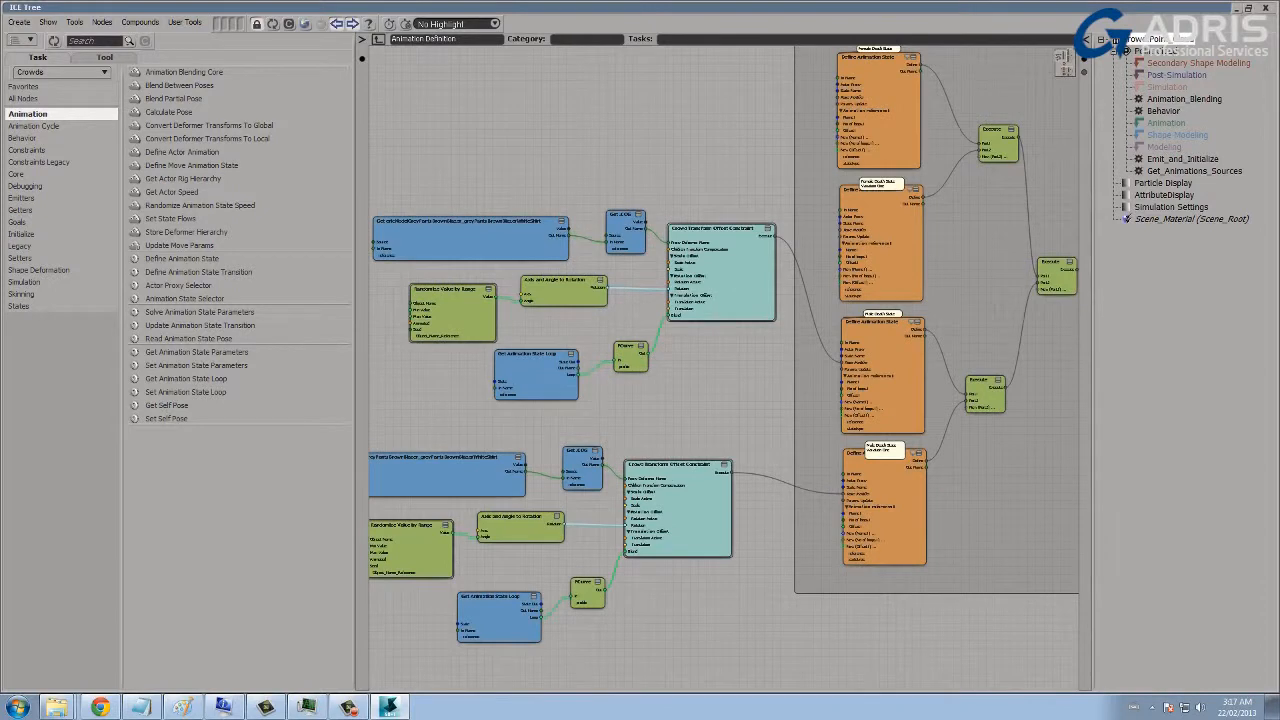
Open the properties of both Axis and Angle to Rotation nodes and place them side by side over the viewport.
{"action": "double_click", "coordinate": [563, 290]}
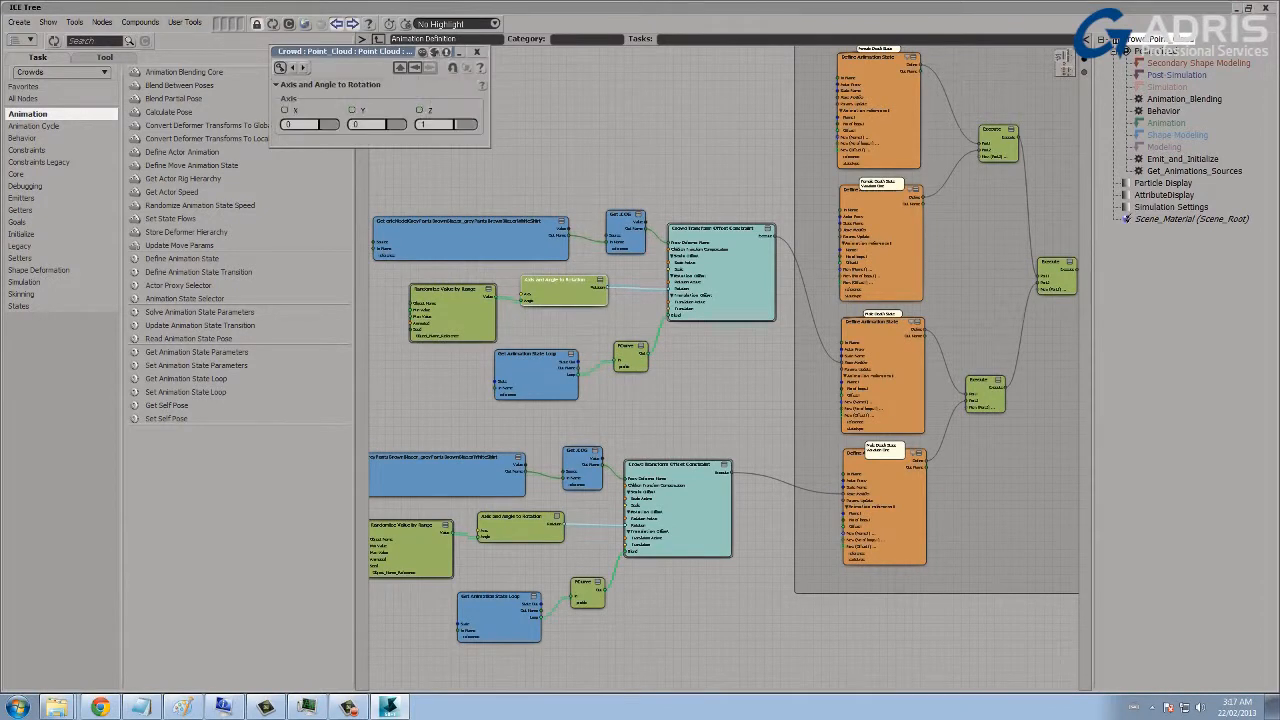
{"action": "double_click", "coordinate": [520, 525]}
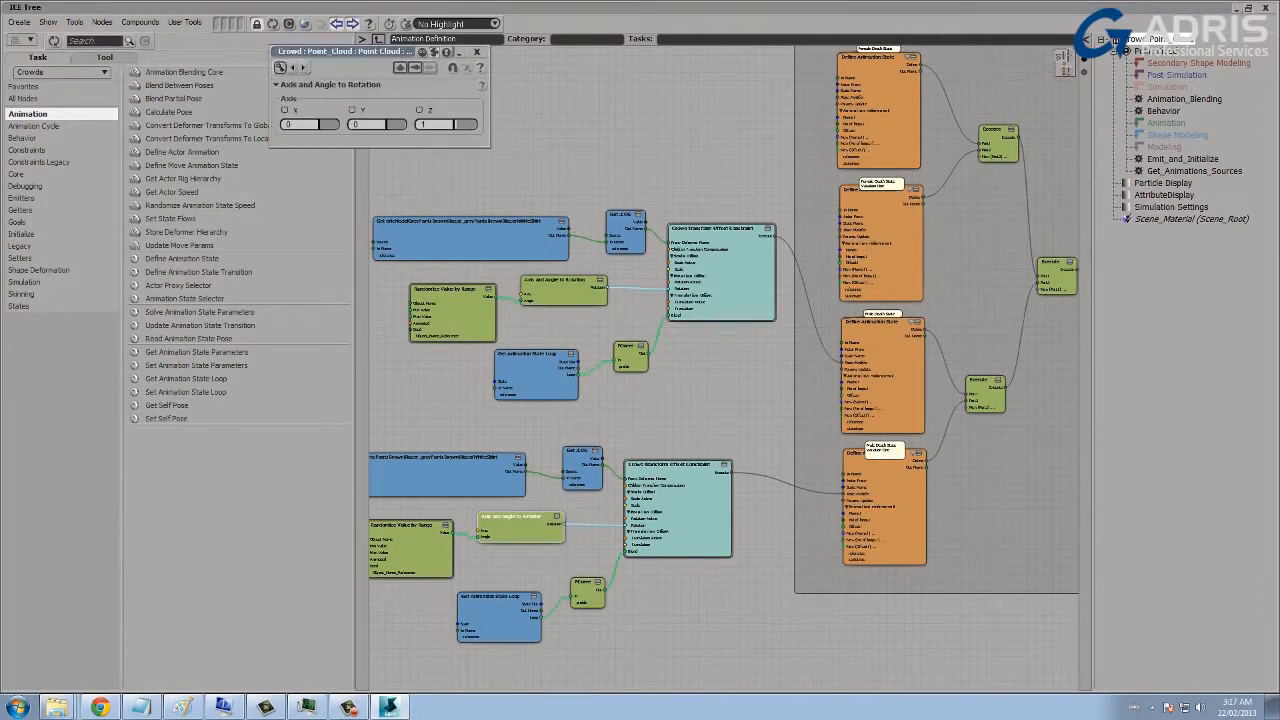
{"action": "left_click", "coordinate": [1236, 8]}
{"action": "left_click_drag", "start_coordinate": [381, 73], "coordinate": [619, 56]}
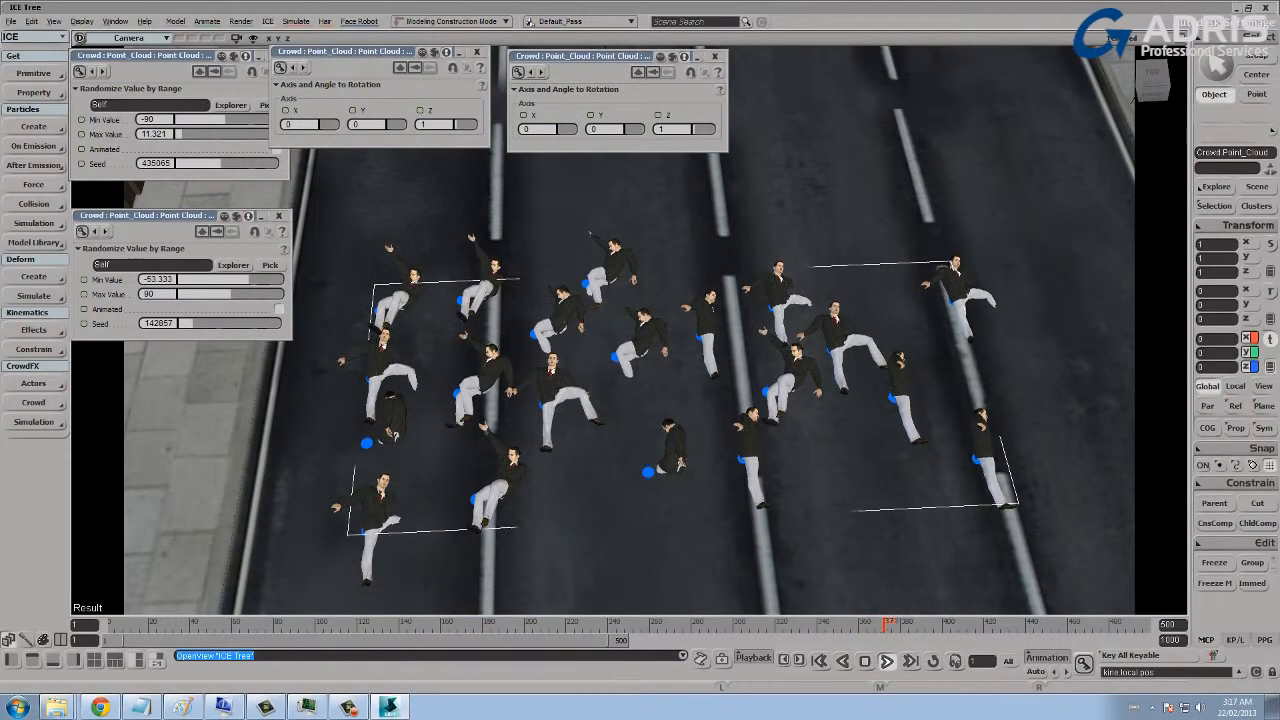
Set the axis of both Axis and Angle to Rotation nodes to Y 1 and Z 0.
{"action": "type", "text": "0"}
{"action": "key", "text": "Return"}
{"action": "left_click", "coordinate": [356, 124]}
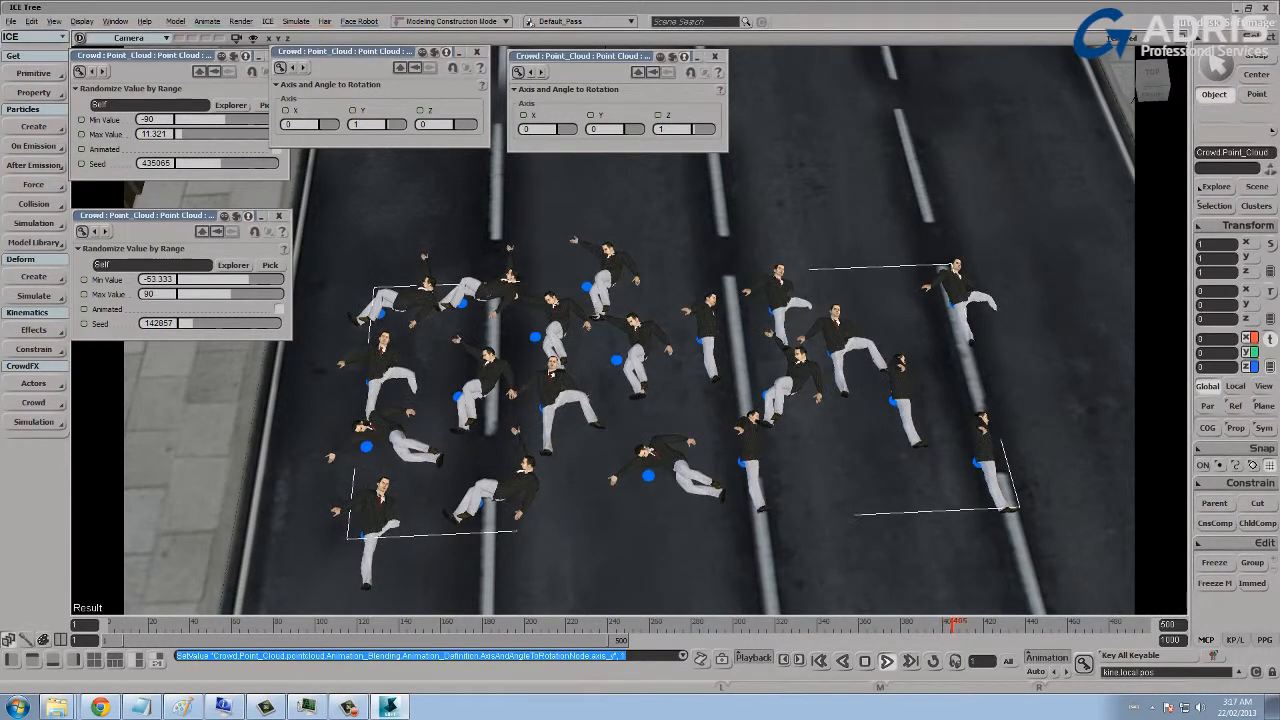
{"action": "left_click", "coordinate": [593, 129]}
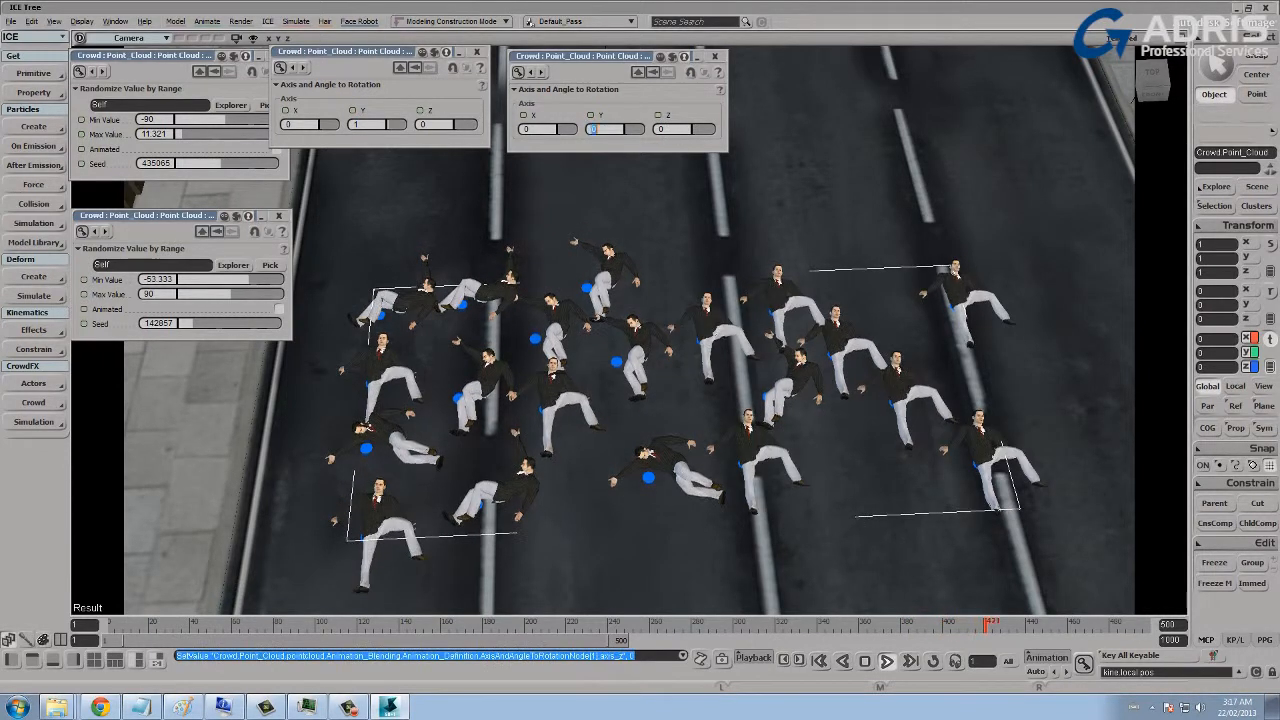
{"action": "type", "text": "1"}
{"action": "key", "text": "Return"}
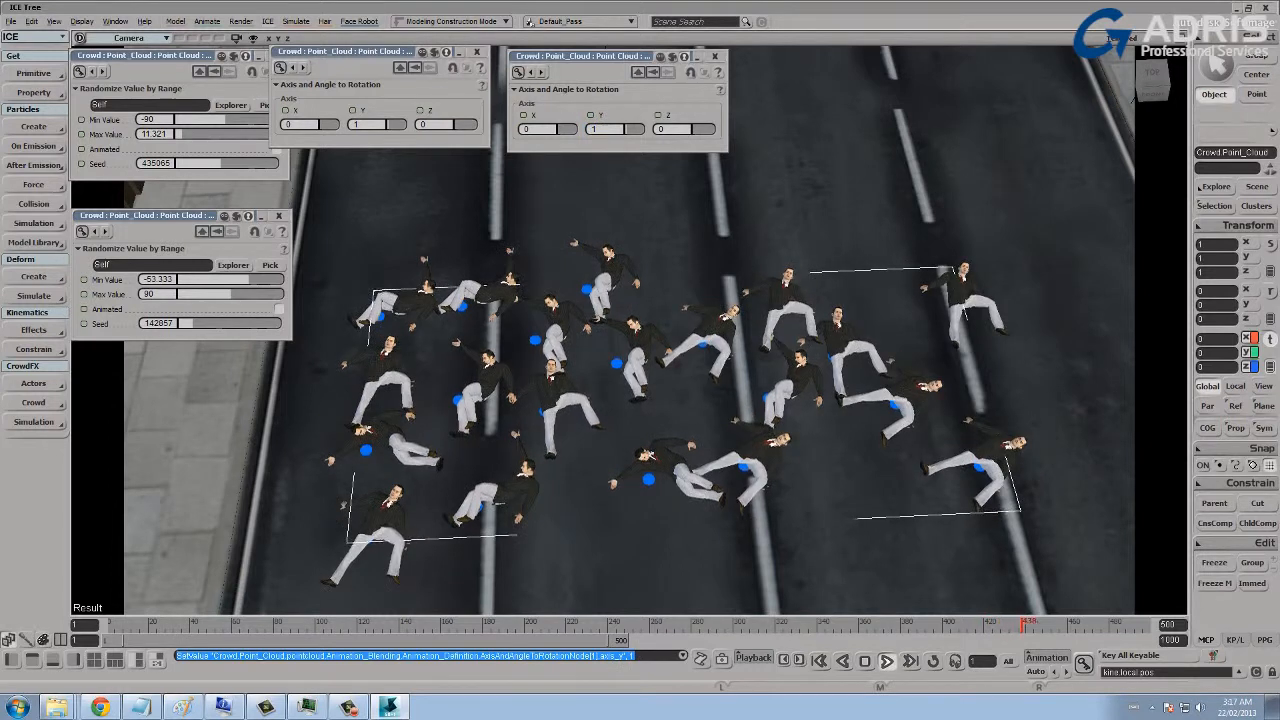
Retune the randomize nodes: minimum about -105.9, maximum about 84.9, seed 207792 on one; minimum about -52.1, seed 194805 on the other.
{"action": "left_click_drag", "start_coordinate": [225, 119], "coordinate": [196, 163]}
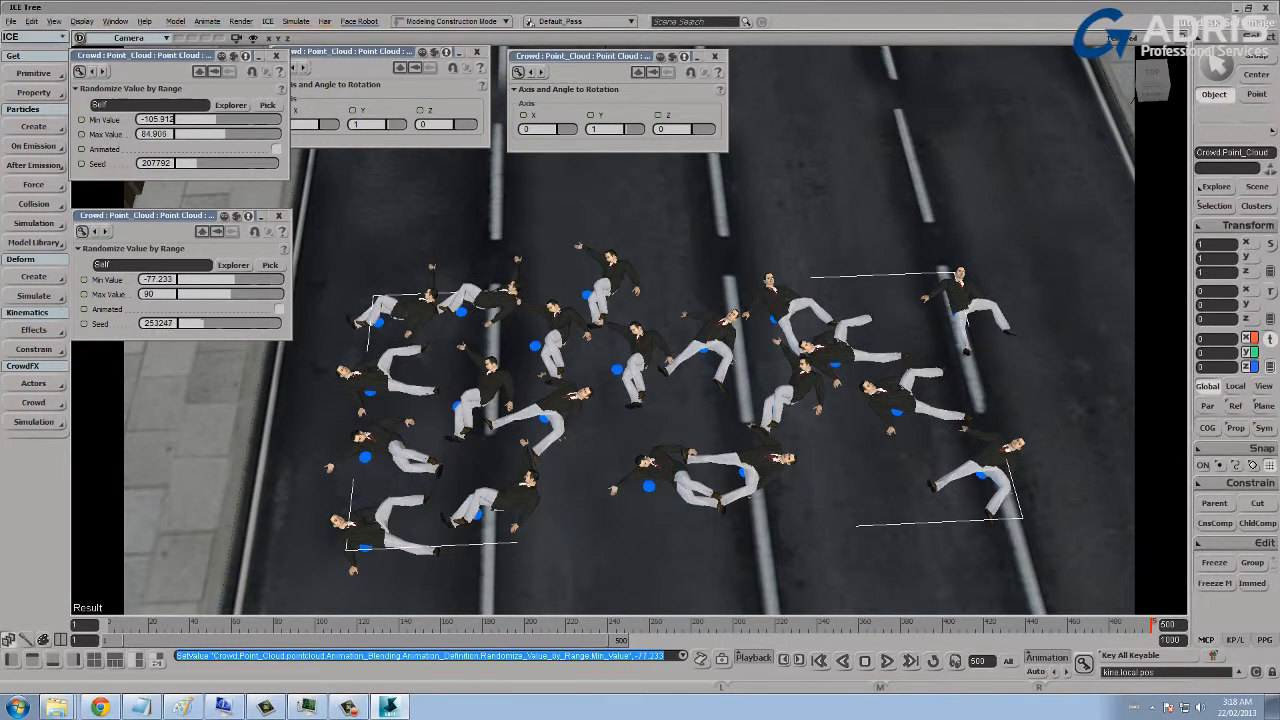
{"action": "left_click_drag", "start_coordinate": [203, 323], "coordinate": [197, 323]}
{"action": "left_click_drag", "start_coordinate": [234, 280], "coordinate": [213, 294]}
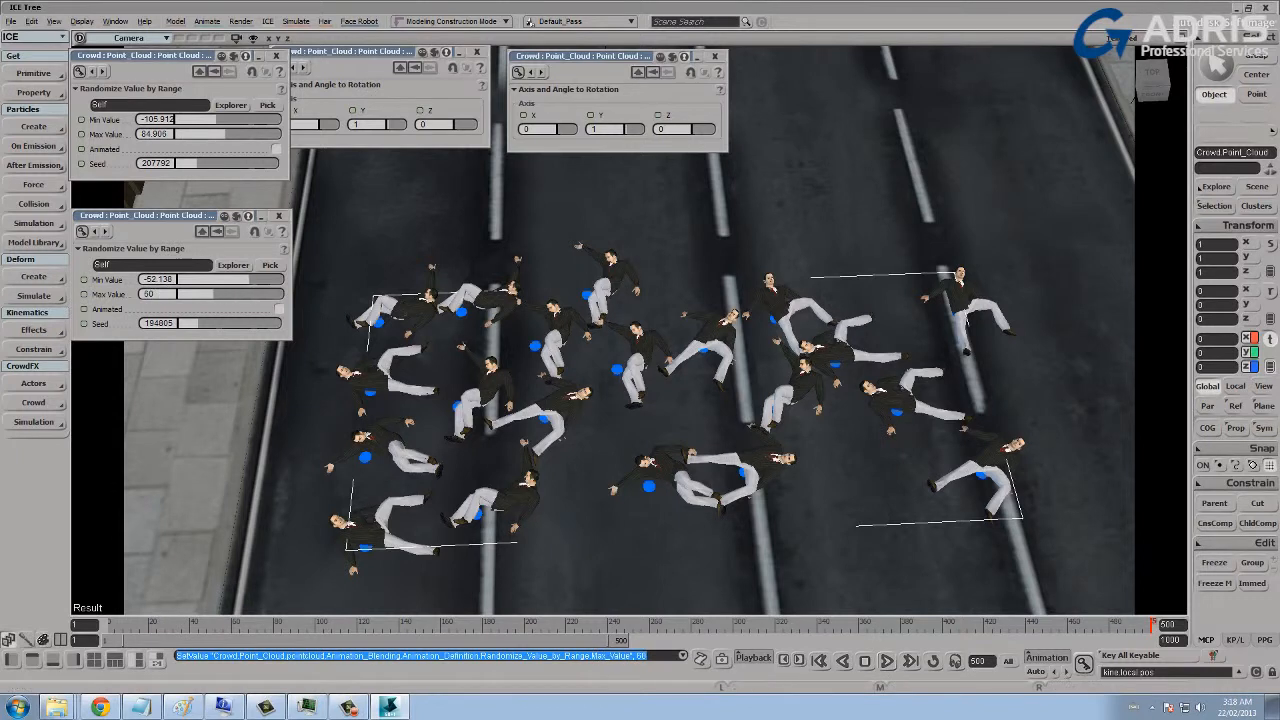
Replay the simulation from the start and move the TriggerDeath volume down the road over the crowd, checking the death poses up close.
{"action": "middle_click", "coordinate": [886, 661]}
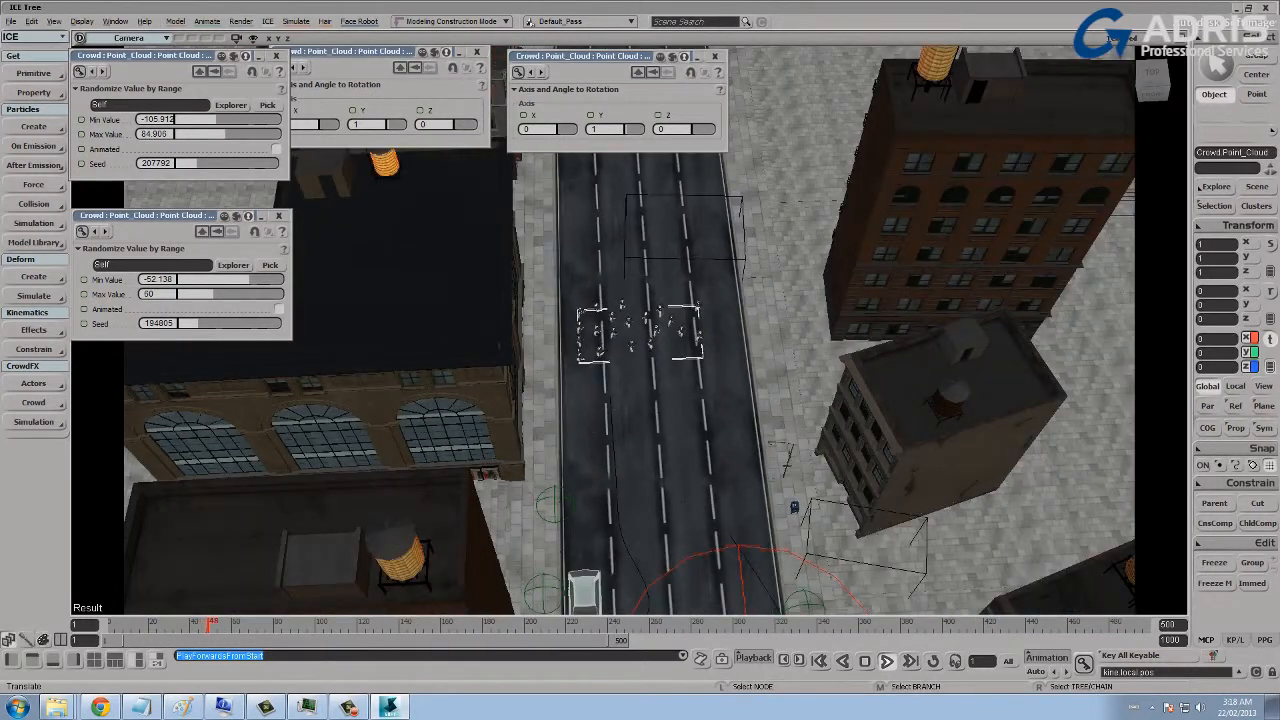
{"action": "key", "text": "space"}
{"action": "left_click", "coordinate": [685, 258]}
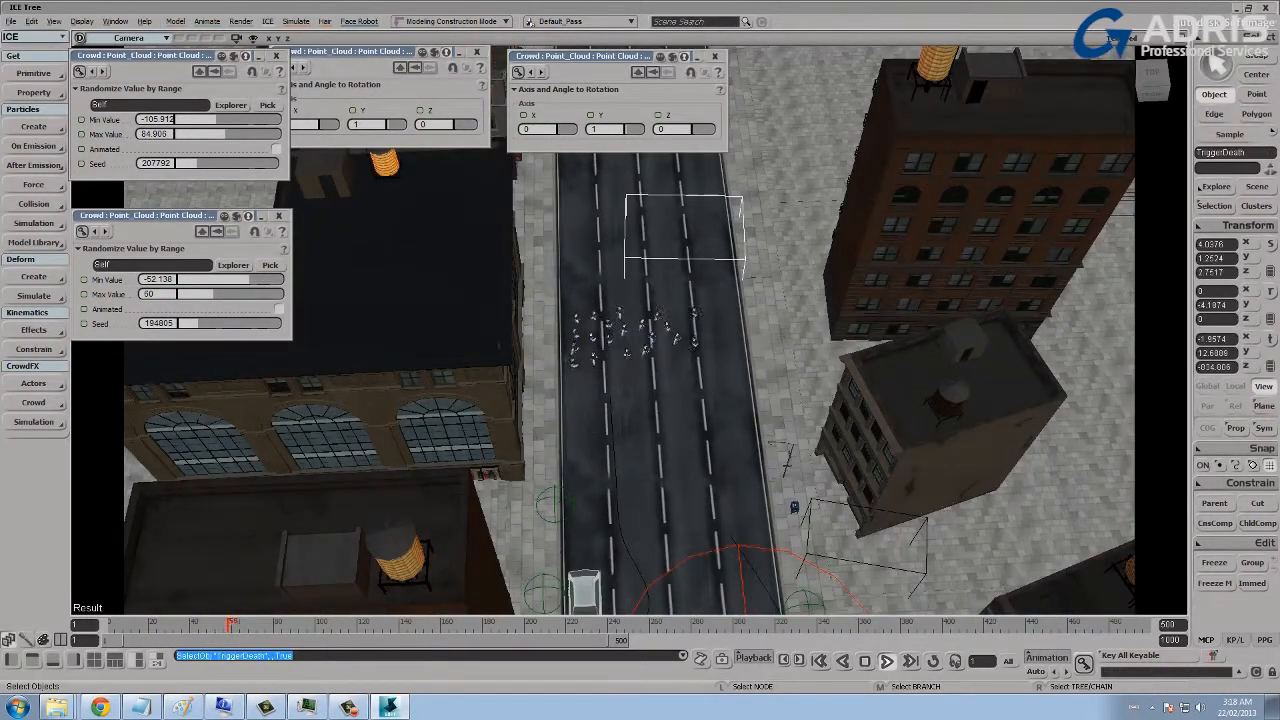
{"action": "left_click_drag", "start_coordinate": [690, 243], "coordinate": [674, 286]}
{"action": "scroll", "coordinate": [674, 286], "scroll_direction": "up", "scroll_amount": 5}
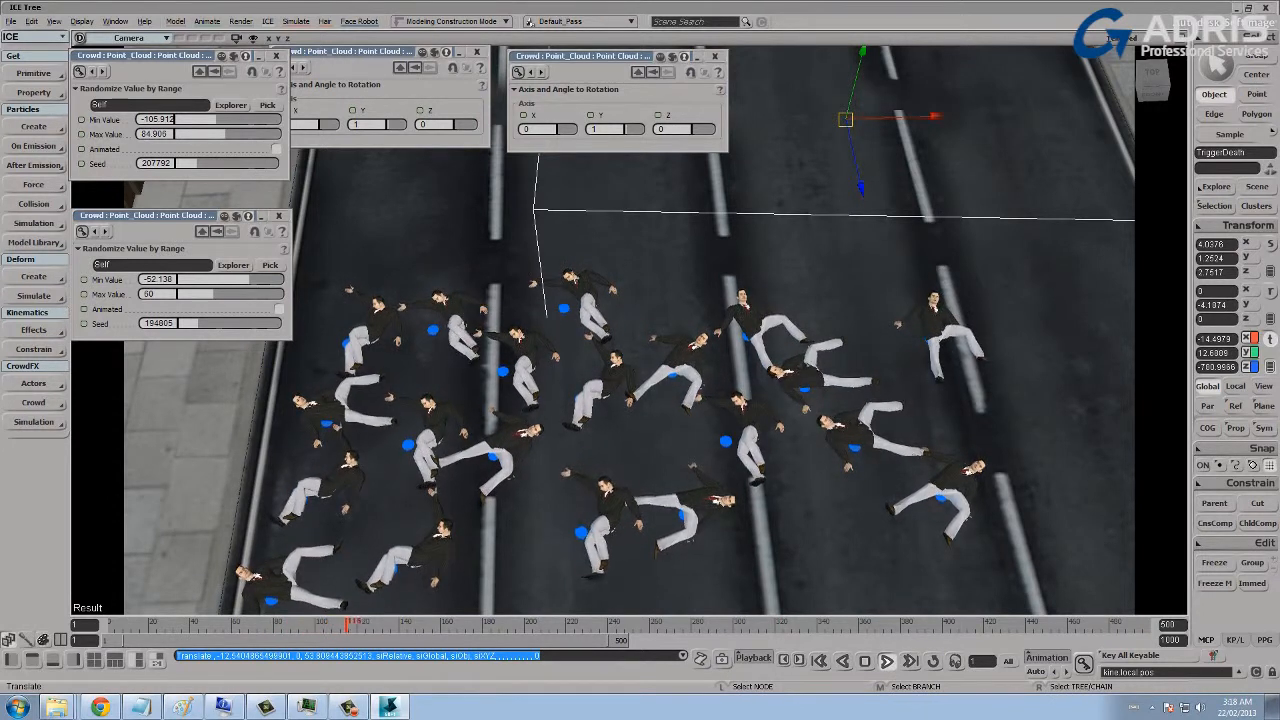
{"action": "key", "text": "s"}
{"action": "middle_click_drag", "start_coordinate": [674, 286], "coordinate": [620, 286]}
{"action": "left_click_drag", "start_coordinate": [620, 286], "coordinate": [646, 260]}
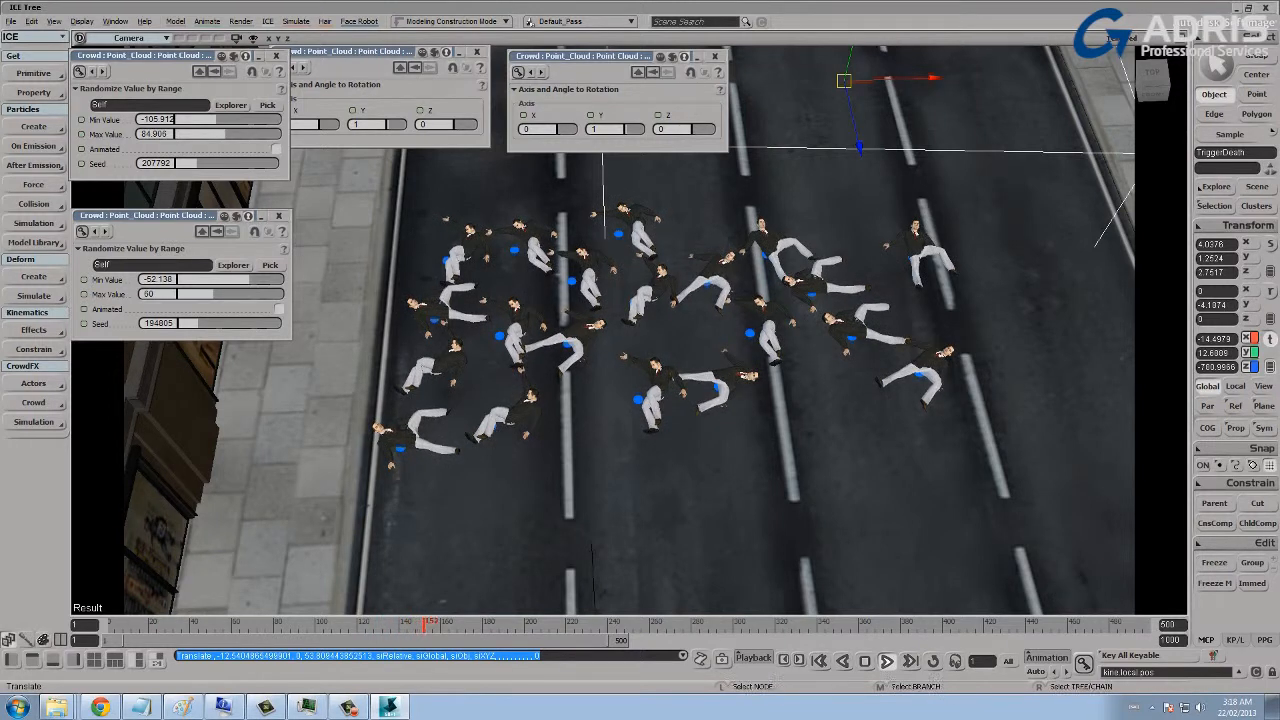
Duplicate the Male Death State's Crowd Transform Offset Constraint network and place the copy below the original in the ICE Tree.
{"action": "key", "text": "Up"}
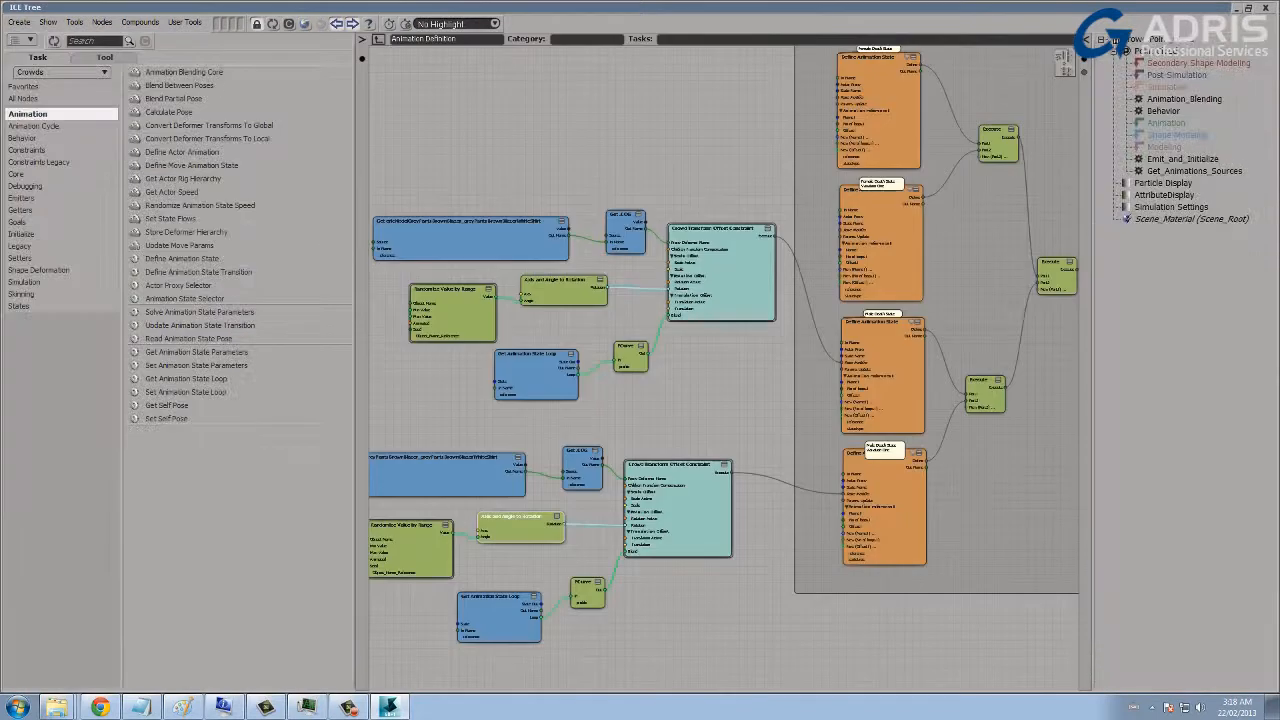
{"action": "left_click_drag", "start_coordinate": [836, 217], "coordinate": [678, 106]}
{"action": "middle_click_drag", "start_coordinate": [678, 106], "coordinate": [755, 200]}
{"action": "scroll", "coordinate": [755, 200], "scroll_direction": "up", "scroll_amount": 1}
{"action": "scroll", "coordinate": [767, 154], "scroll_direction": "up", "scroll_amount": 2}
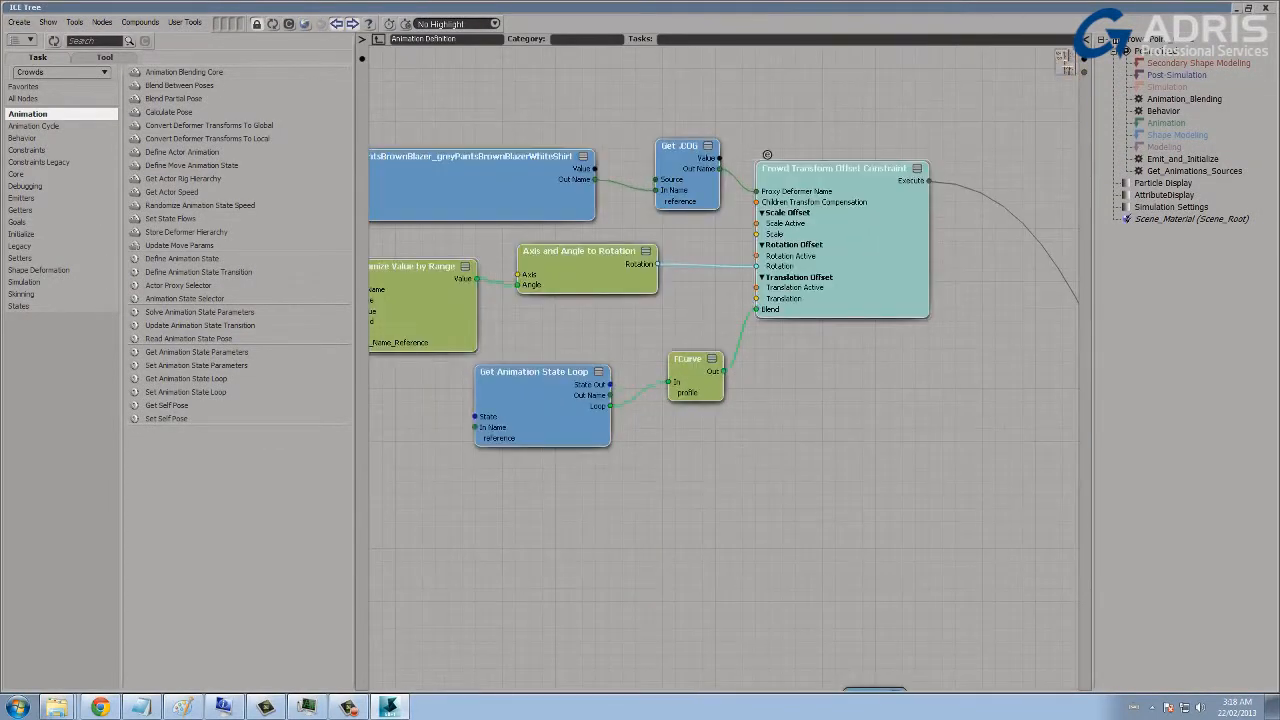
{"action": "middle_click_drag", "start_coordinate": [767, 154], "coordinate": [770, 88]}
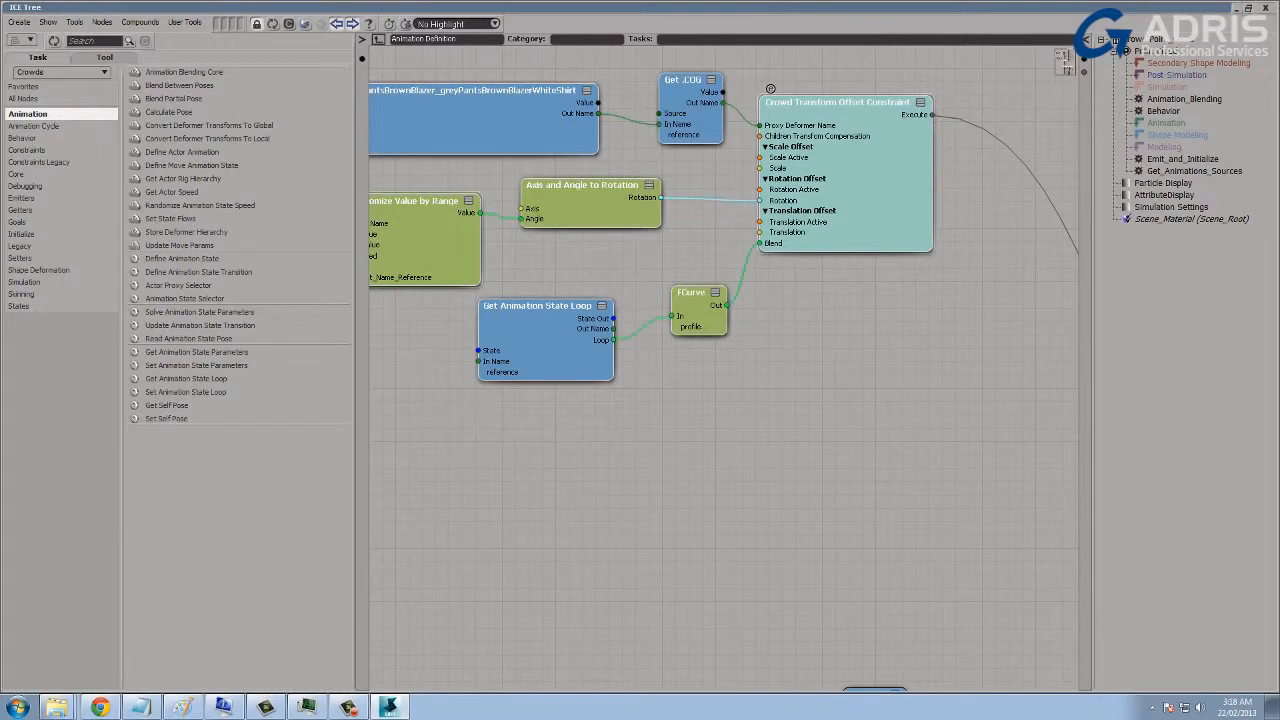
{"action": "key", "text": "ctrl+v"}
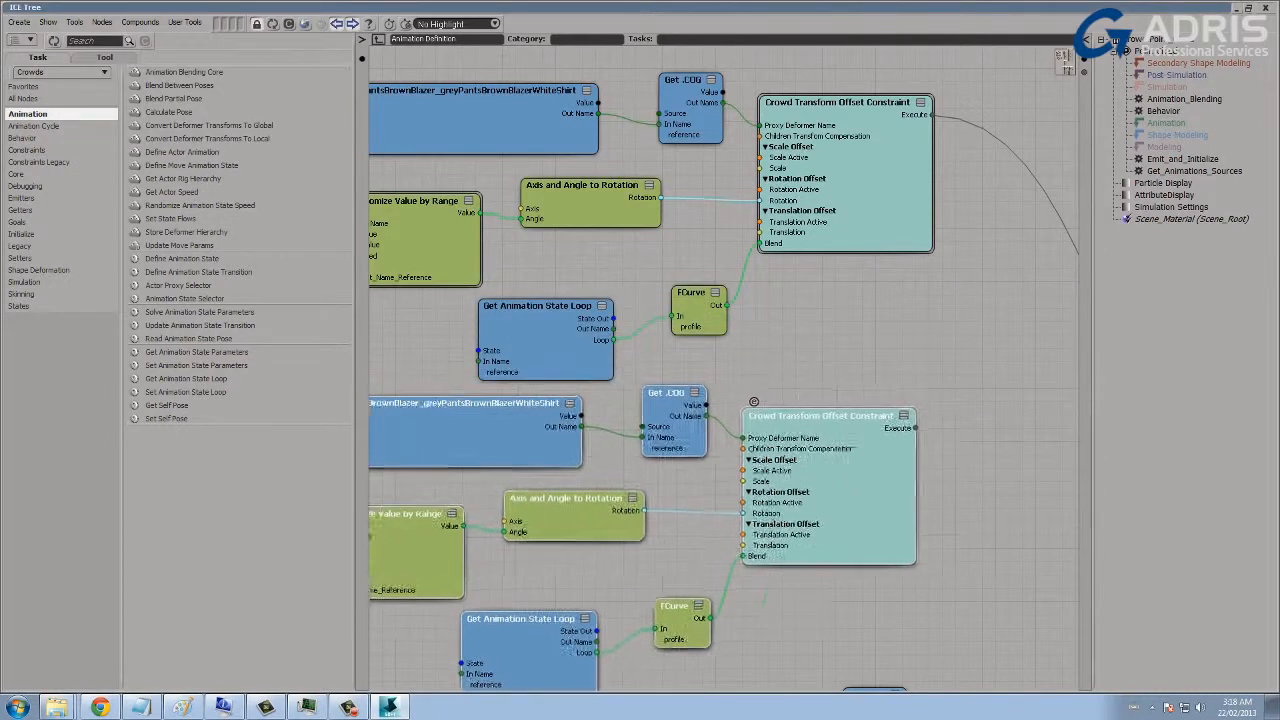
{"action": "left_click_drag", "start_coordinate": [754, 401], "coordinate": [797, 411]}
{"action": "middle_click_drag", "start_coordinate": [797, 411], "coordinate": [814, 127]}
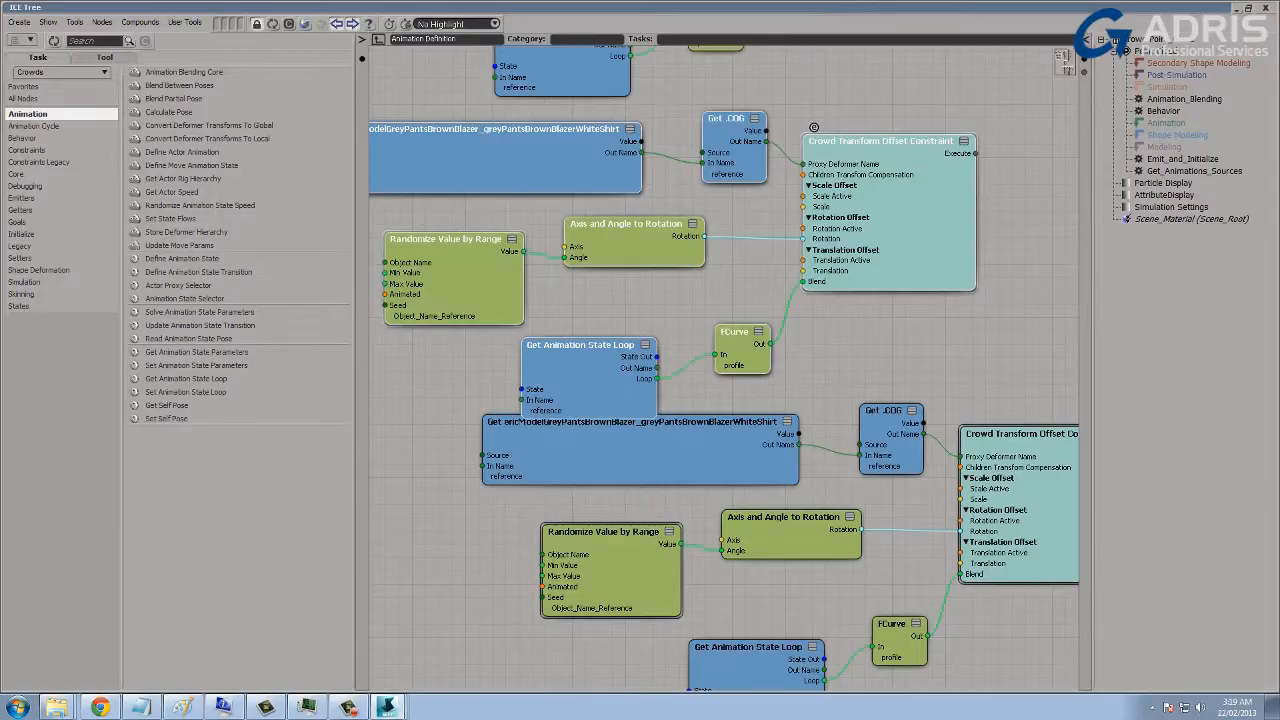
Duplicate the offset constraint network of Male Death State Variation One and place the copy below its original.
{"action": "key", "text": "ctrl+d"}
{"action": "scroll", "coordinate": [724, 368], "scroll_direction": "down", "scroll_amount": 1}
{"action": "middle_click_drag", "start_coordinate": [870, 378], "coordinate": [820, 238]}
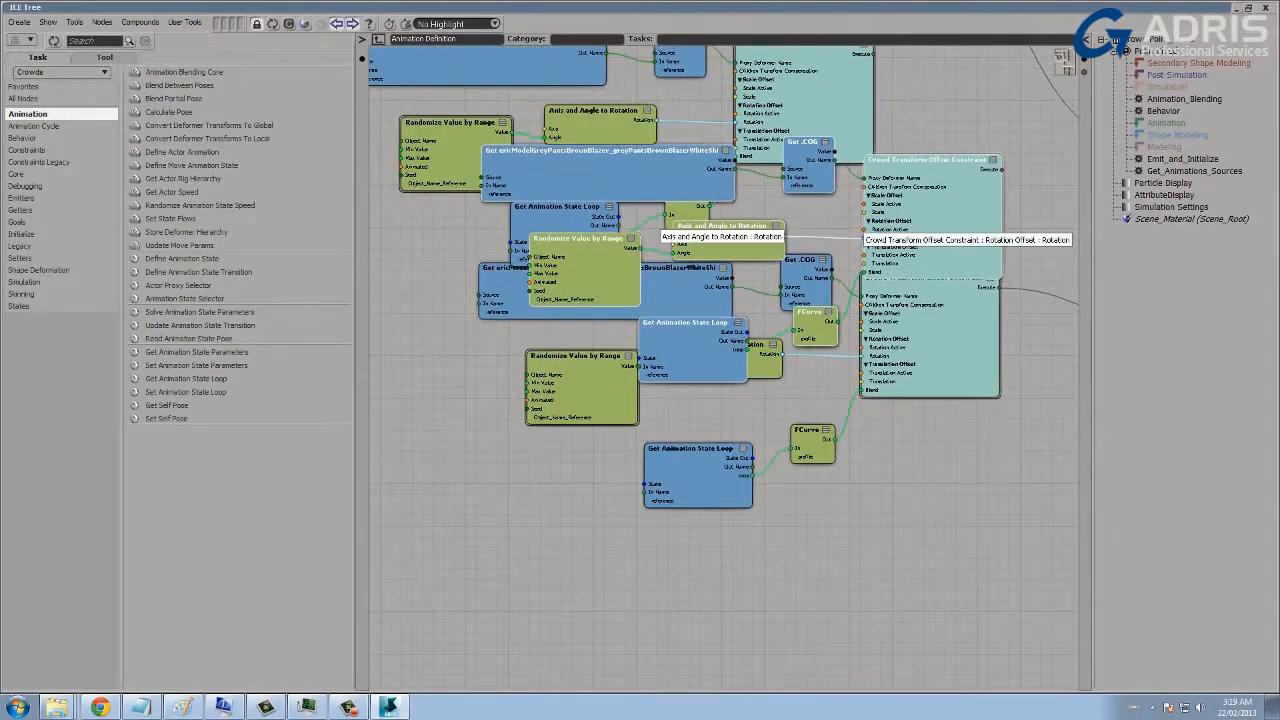
{"action": "left_click_drag", "start_coordinate": [873, 148], "coordinate": [853, 550]}
Add an Execute node and connect the outputs of Variation One's original and copied offset constraints to its two ports.
{"action": "left_click", "coordinate": [95, 41]}
{"action": "type", "text": "execut"}
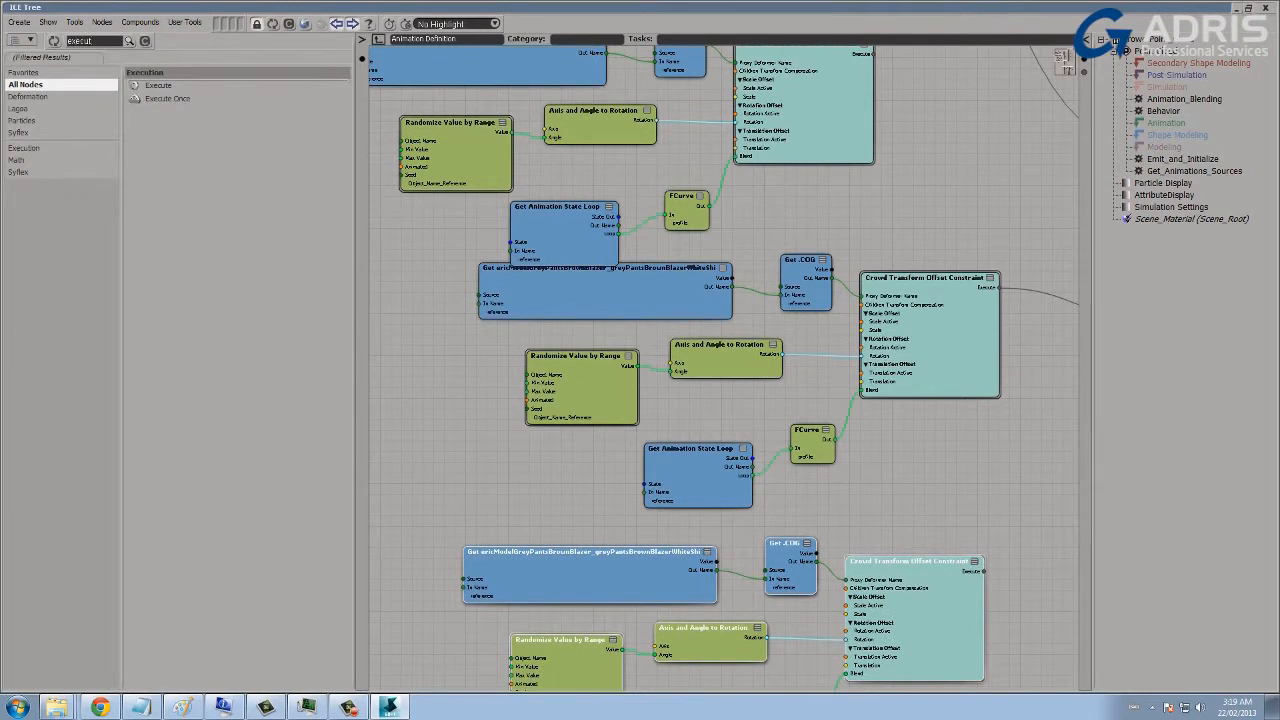
{"action": "left_click_drag", "start_coordinate": [158, 85], "coordinate": [997, 478]}
{"action": "middle_click_drag", "start_coordinate": [997, 478], "coordinate": [874, 312]}
{"action": "middle_click_drag", "start_coordinate": [747, 99], "coordinate": [720, 112]}
{"action": "left_click_drag", "start_coordinate": [850, 132], "coordinate": [889, 306]}
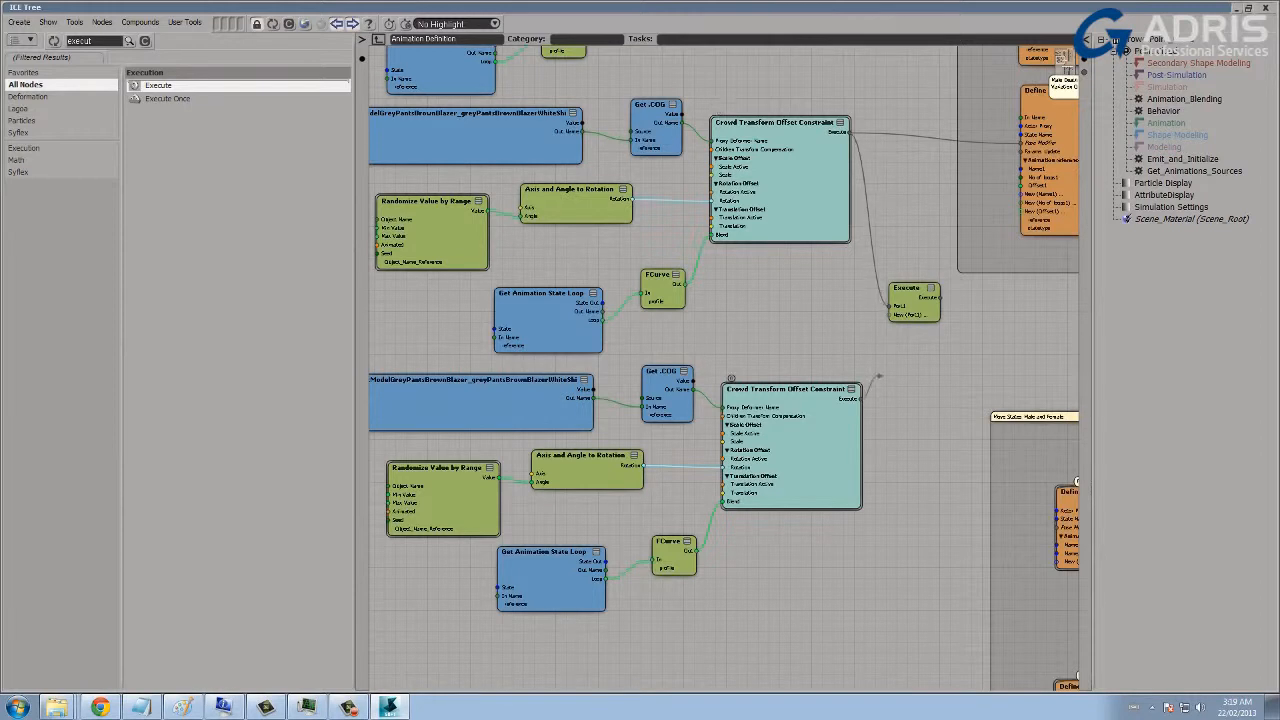
{"action": "left_click_drag", "start_coordinate": [886, 316], "coordinate": [889, 314]}
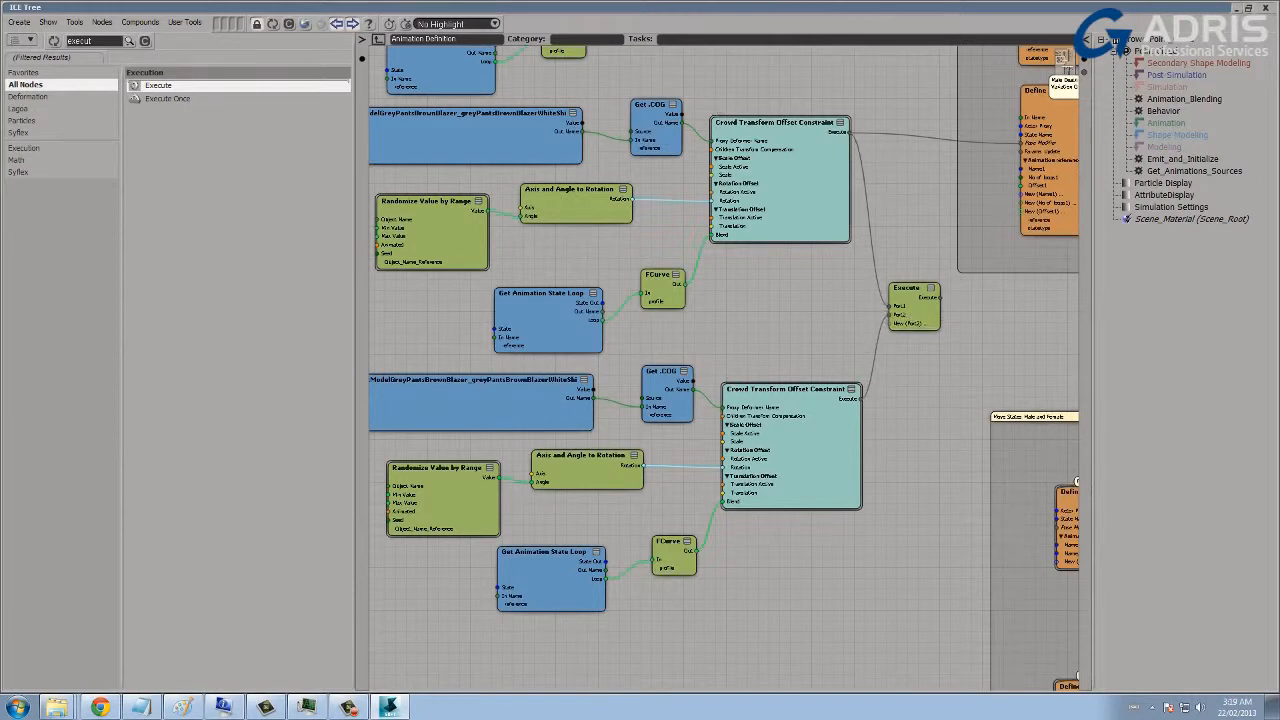
Open the male actor proxy's rig view and get the name of the right bicep null from its properties.
{"action": "left_click_drag", "start_coordinate": [560, 7], "coordinate": [1132, 31]}
{"action": "left_click", "coordinate": [33, 383]}
{"action": "left_click", "coordinate": [100, 437]}
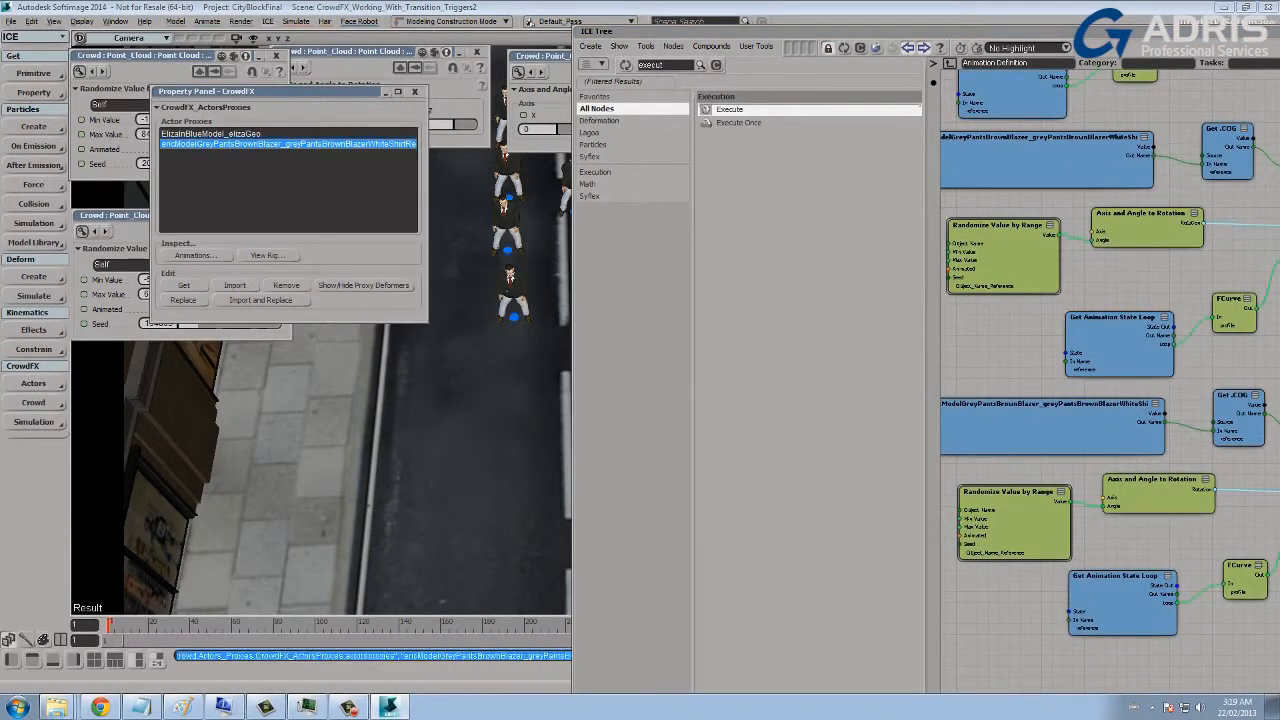
{"action": "left_click", "coordinate": [268, 255]}
{"action": "key", "text": "space"}
{"action": "left_click", "coordinate": [229, 357]}
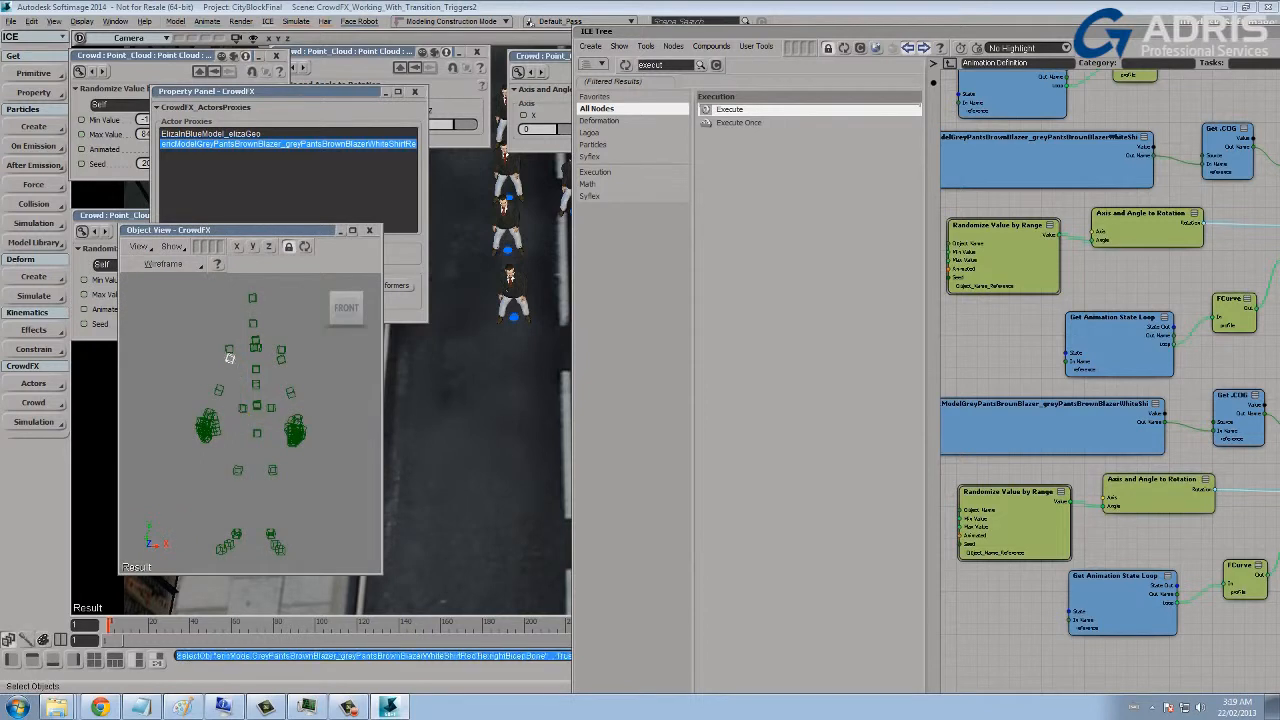
{"action": "key", "text": "Return"}
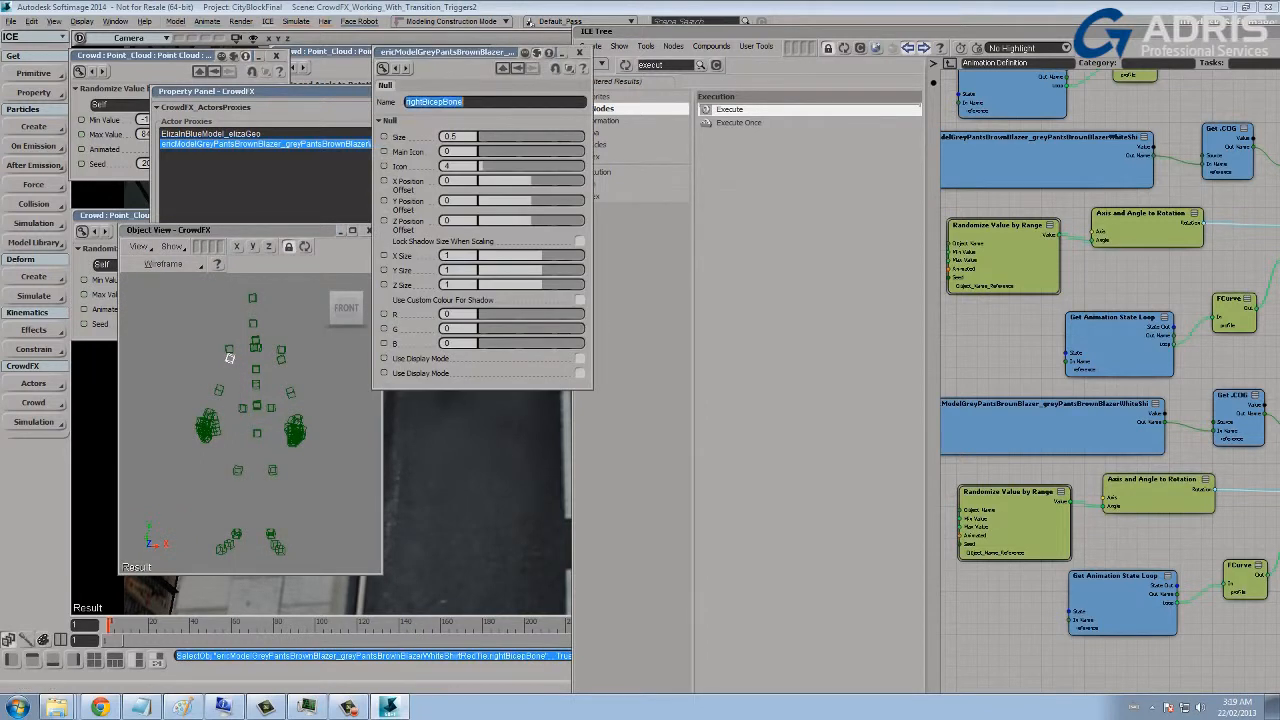
{"action": "left_click", "coordinate": [580, 53]}
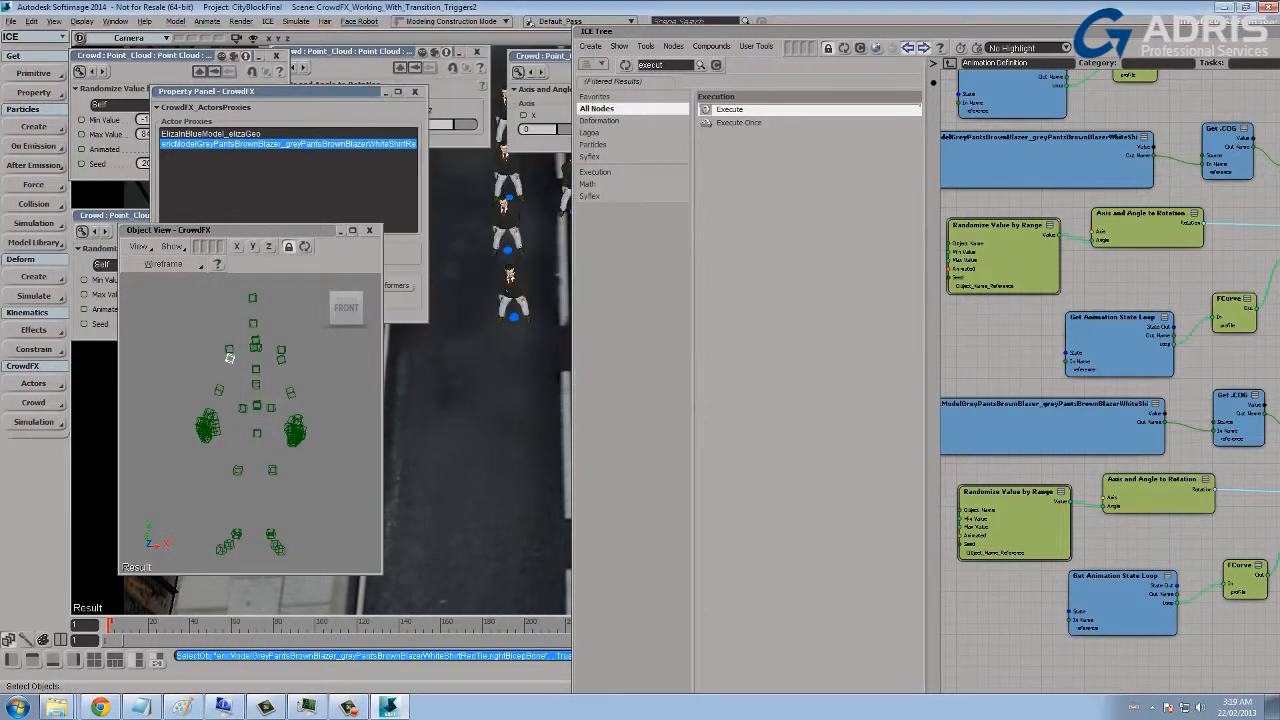
Change the Get .COG node of the Male Death State's original constraint network to reference rightBicepBone.
{"action": "left_click_drag", "start_coordinate": [806, 31], "coordinate": [330, 46]}
{"action": "key", "text": "s"}
{"action": "left_click_drag", "start_coordinate": [566, 424], "coordinate": [732, 521]}
{"action": "scroll", "coordinate": [815, 405], "scroll_direction": "up", "scroll_amount": 1}
{"action": "scroll", "coordinate": [815, 405], "scroll_direction": "down", "scroll_amount": 4}
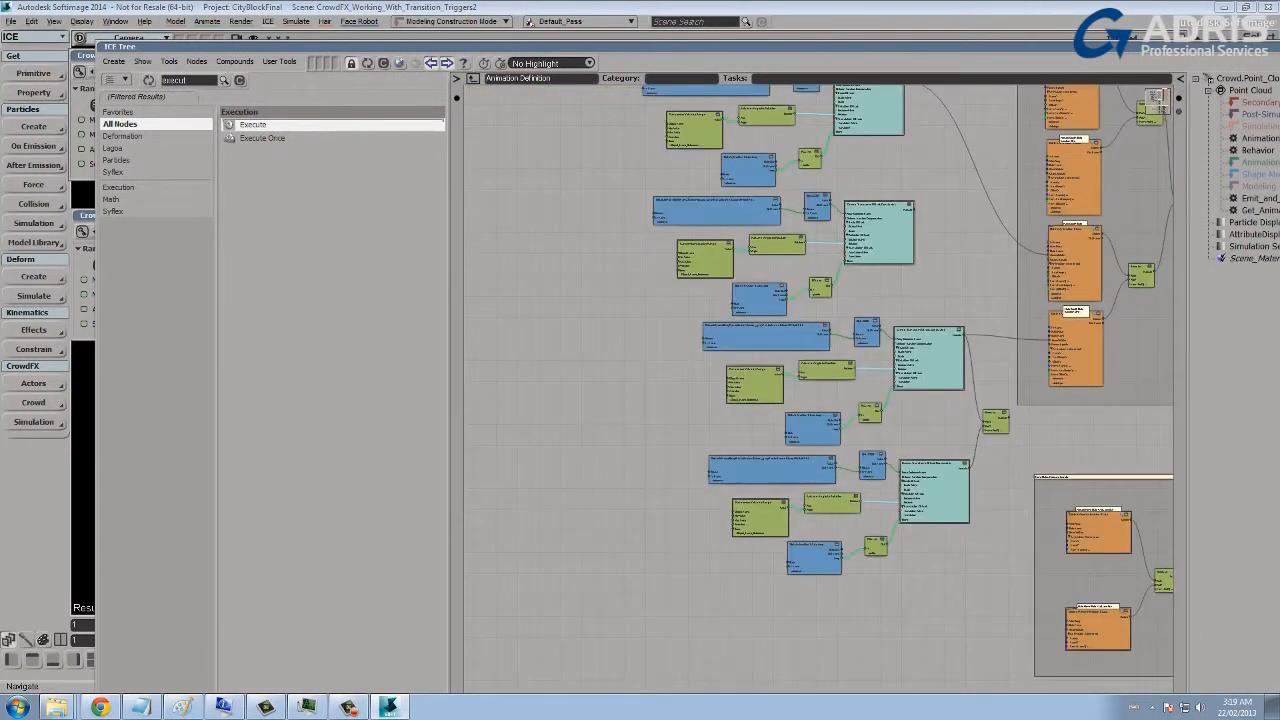
{"action": "left_click_drag", "start_coordinate": [815, 405], "coordinate": [801, 579]}
{"action": "scroll", "coordinate": [806, 344], "scroll_direction": "up", "scroll_amount": 4}
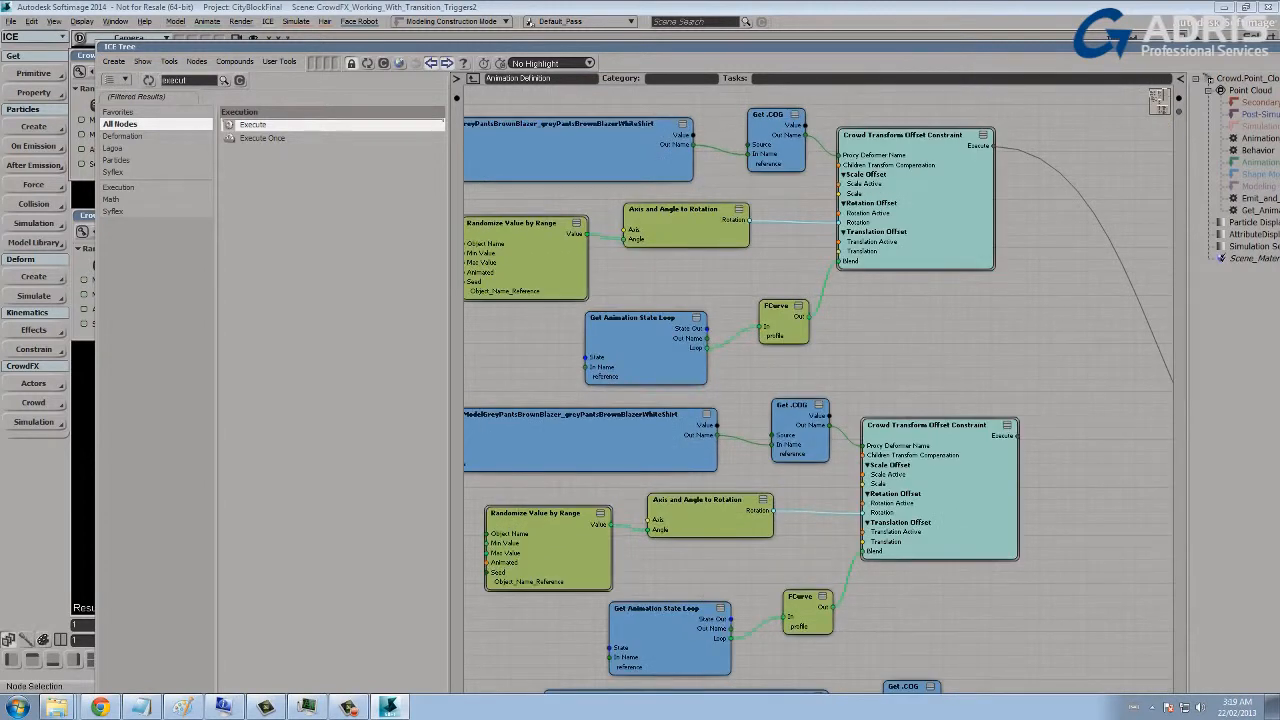
{"action": "double_click", "coordinate": [776, 140]}
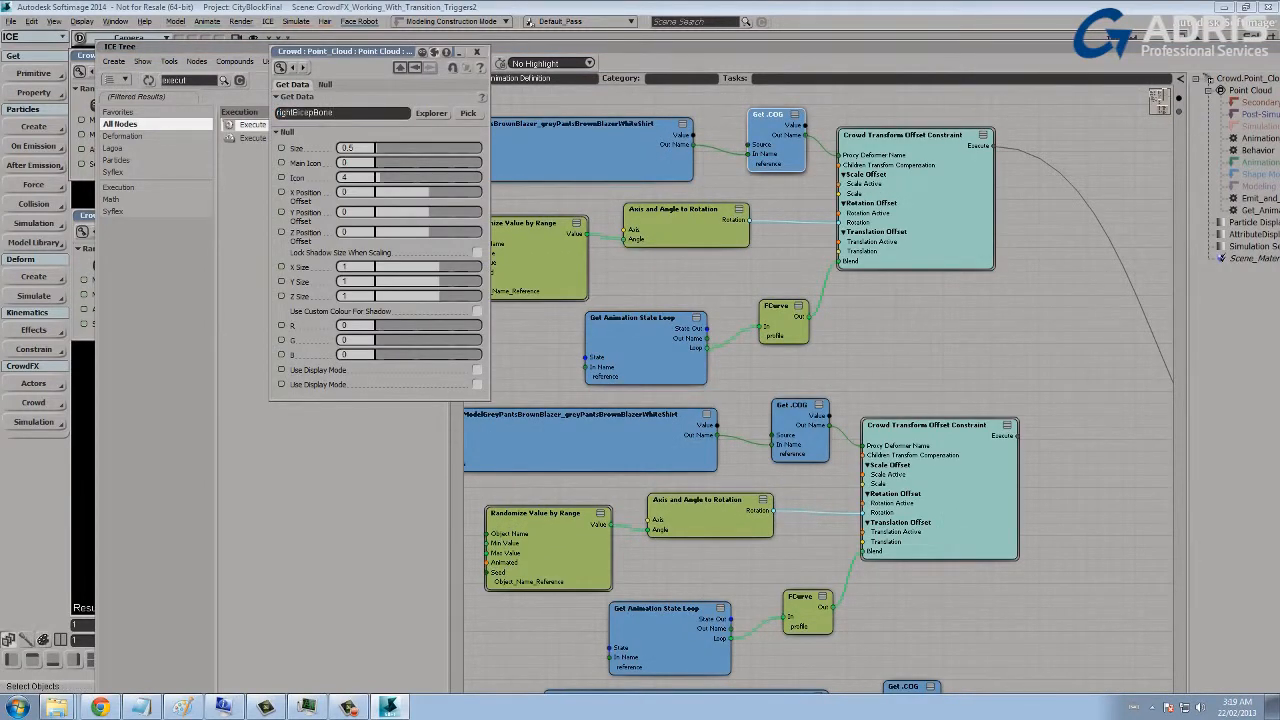
{"action": "key", "text": "Return"}
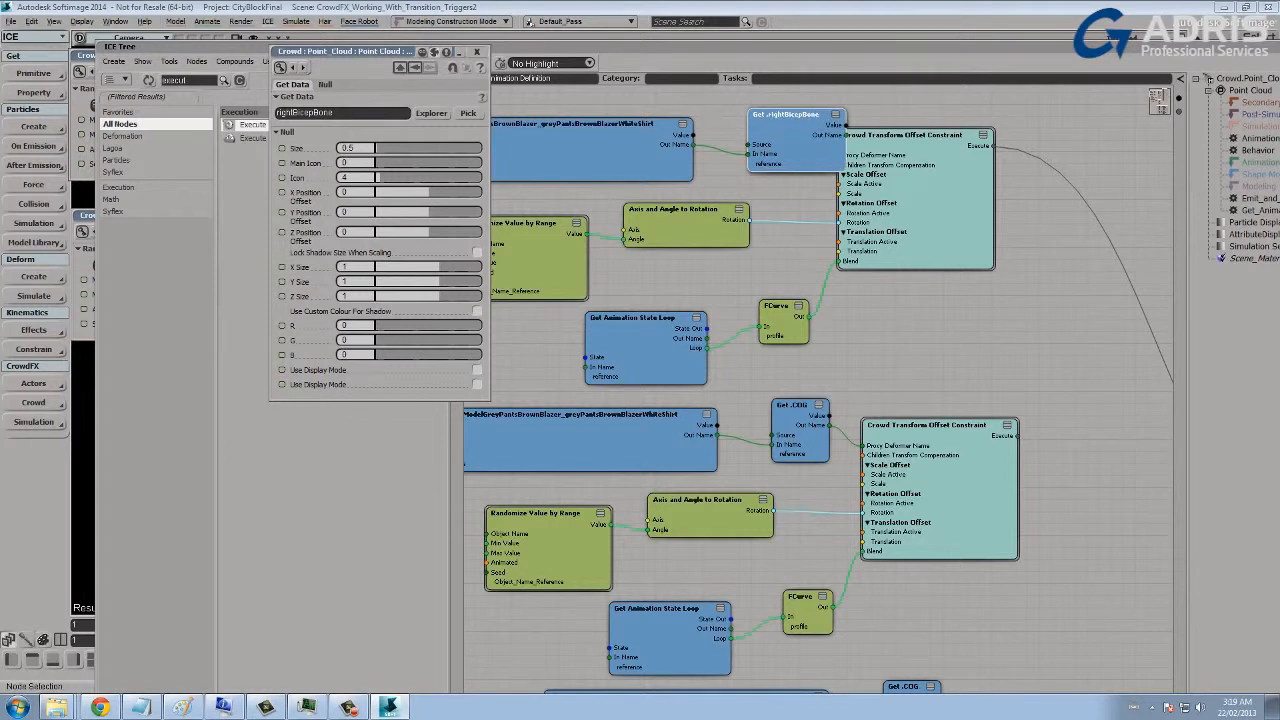
{"action": "left_click", "coordinate": [476, 52]}
Duplicate the Execute node and connect the Male Death State's original and copied offset constraints to the duplicate.
{"action": "middle_click_drag", "start_coordinate": [900, 350], "coordinate": [653, 78]}
{"action": "left_click", "coordinate": [945, 622]}
{"action": "key", "text": "ctrl+d"}
{"action": "left_click_drag", "start_coordinate": [965, 642], "coordinate": [852, 133]}
{"action": "middle_click_drag", "start_coordinate": [852, 133], "coordinate": [838, 388]}
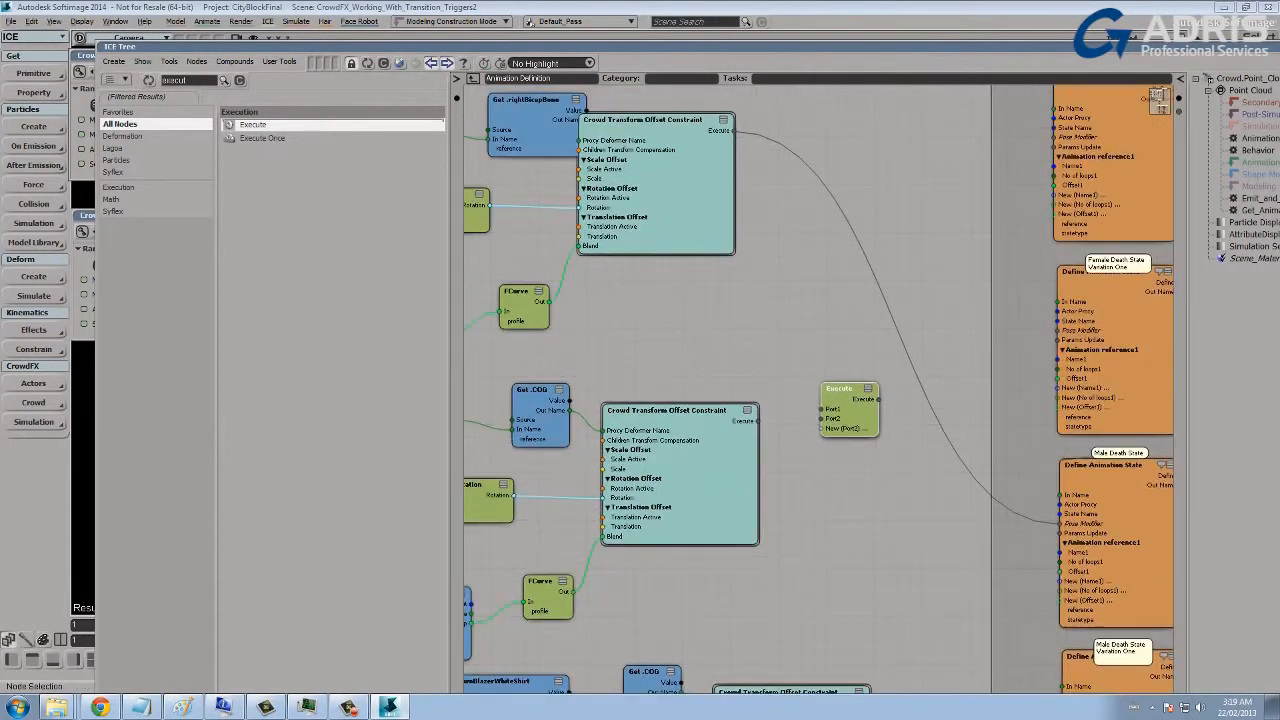
{"action": "left_click_drag", "start_coordinate": [734, 130], "coordinate": [783, 306]}
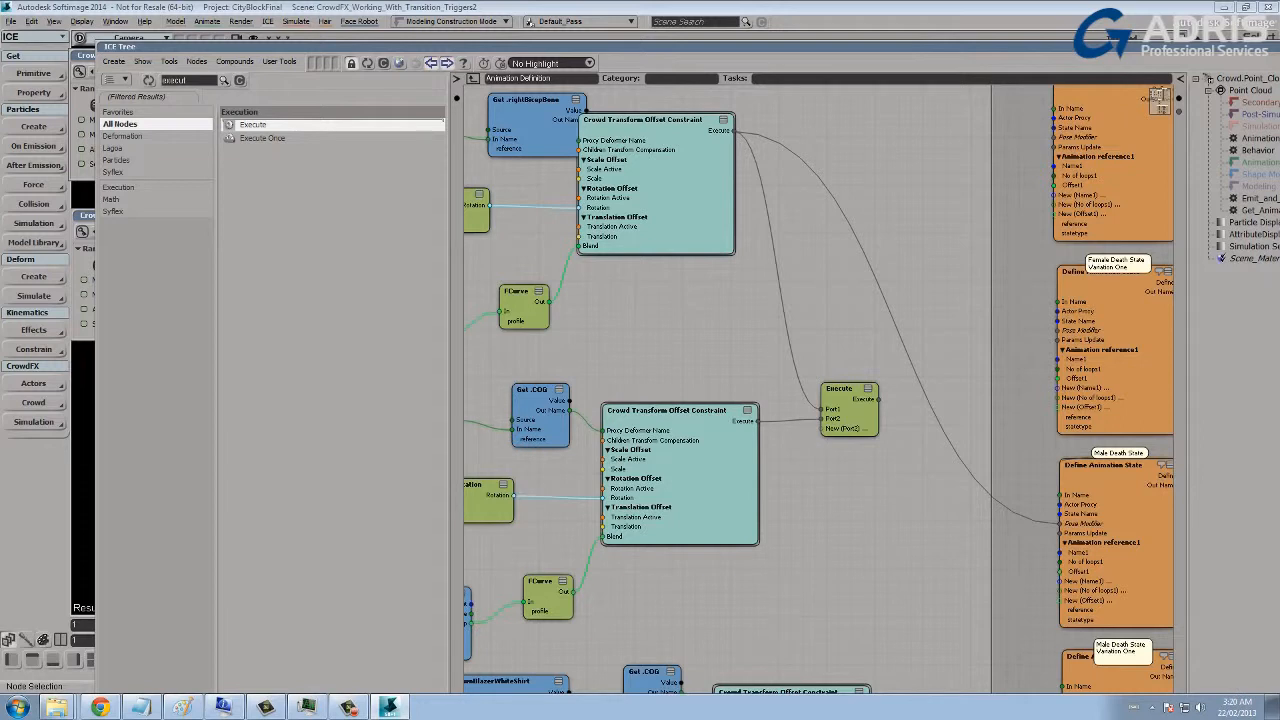
Connect the two Execute nodes to the Pose Modifier inputs of Male Death State and Male Death State Variation One.
{"action": "left_click_drag", "start_coordinate": [878, 399], "coordinate": [1057, 523]}
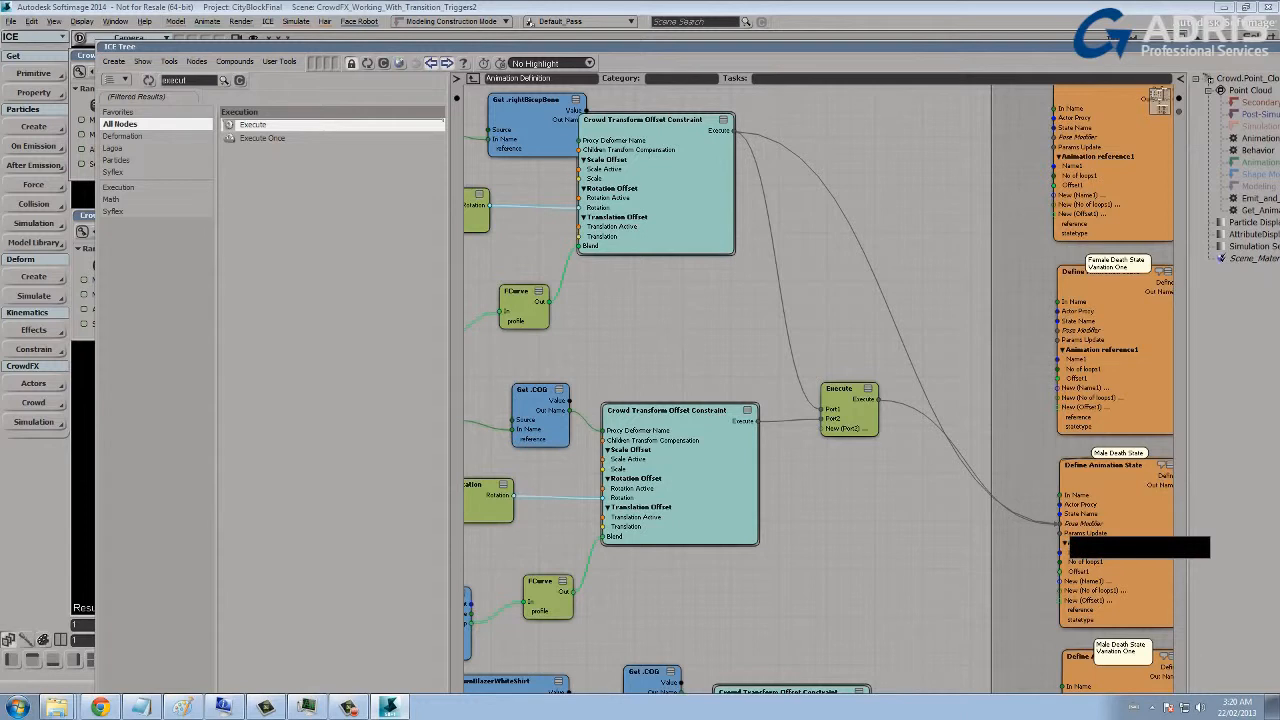
{"action": "middle_click_drag", "start_coordinate": [850, 480], "coordinate": [808, 185]}
{"action": "left_click_drag", "start_coordinate": [930, 594], "coordinate": [1008, 432]}
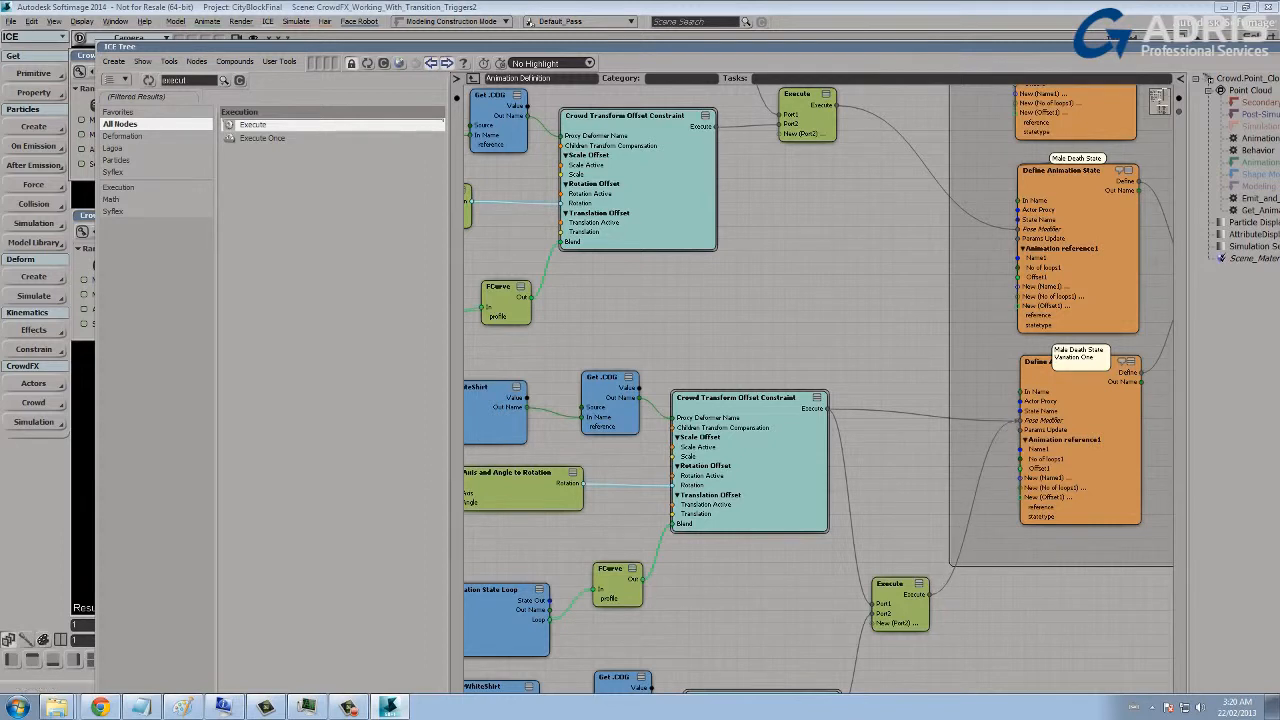
Look up the left bicep null's name in the rig view and make Male Death State Variation One's first Get .COG node reference leftBicepBone.
{"action": "middle_click_drag", "start_coordinate": [760, 350], "coordinate": [1097, 226]}
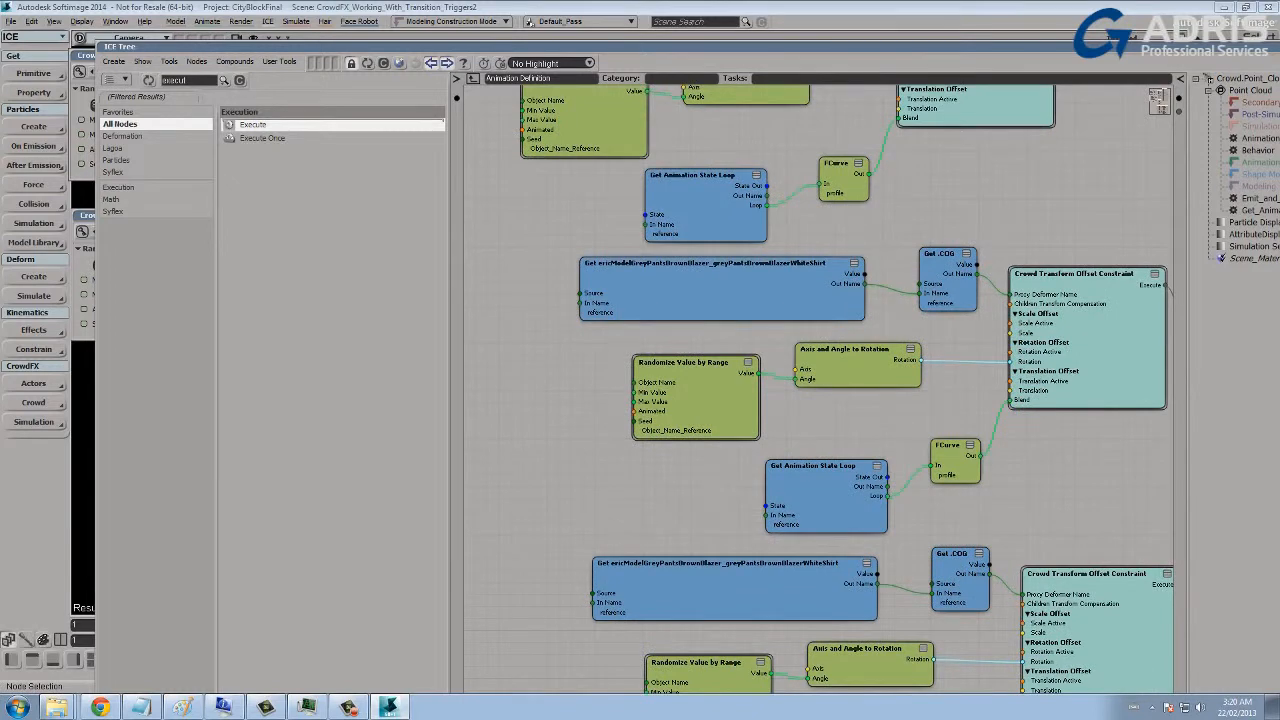
{"action": "double_click", "coordinate": [948, 282]}
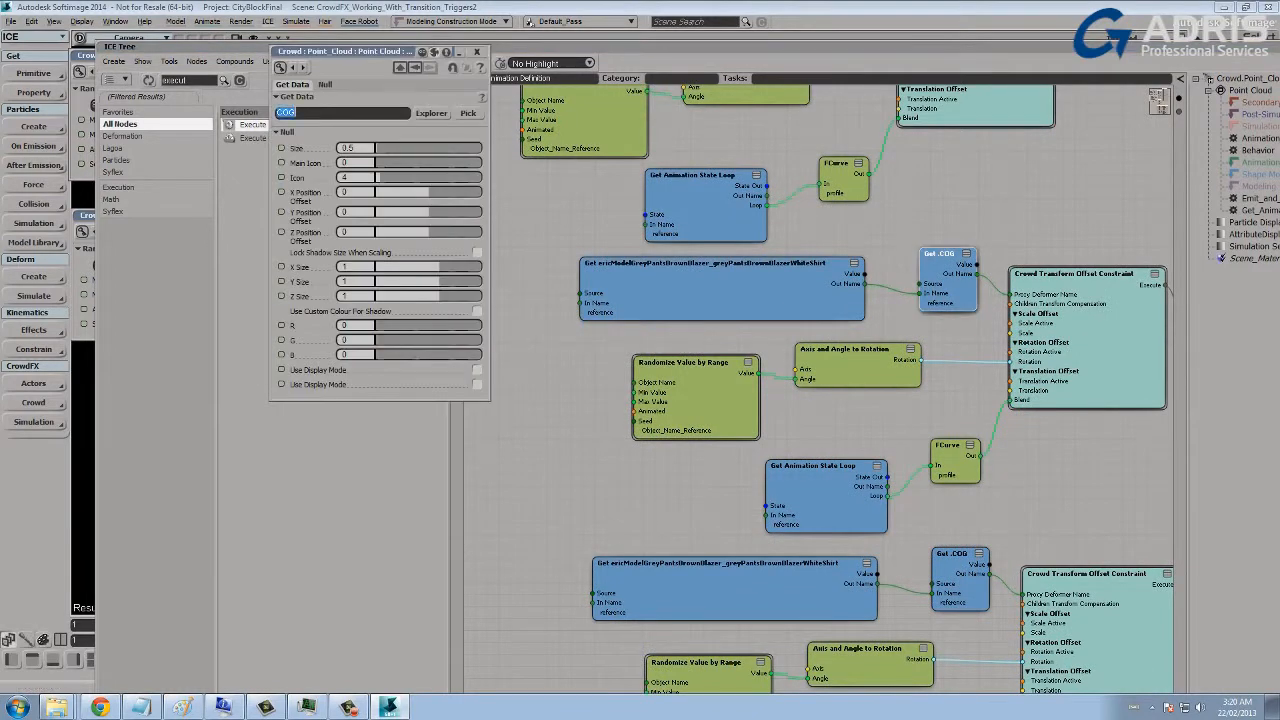
{"action": "key", "text": "BackSpace"}
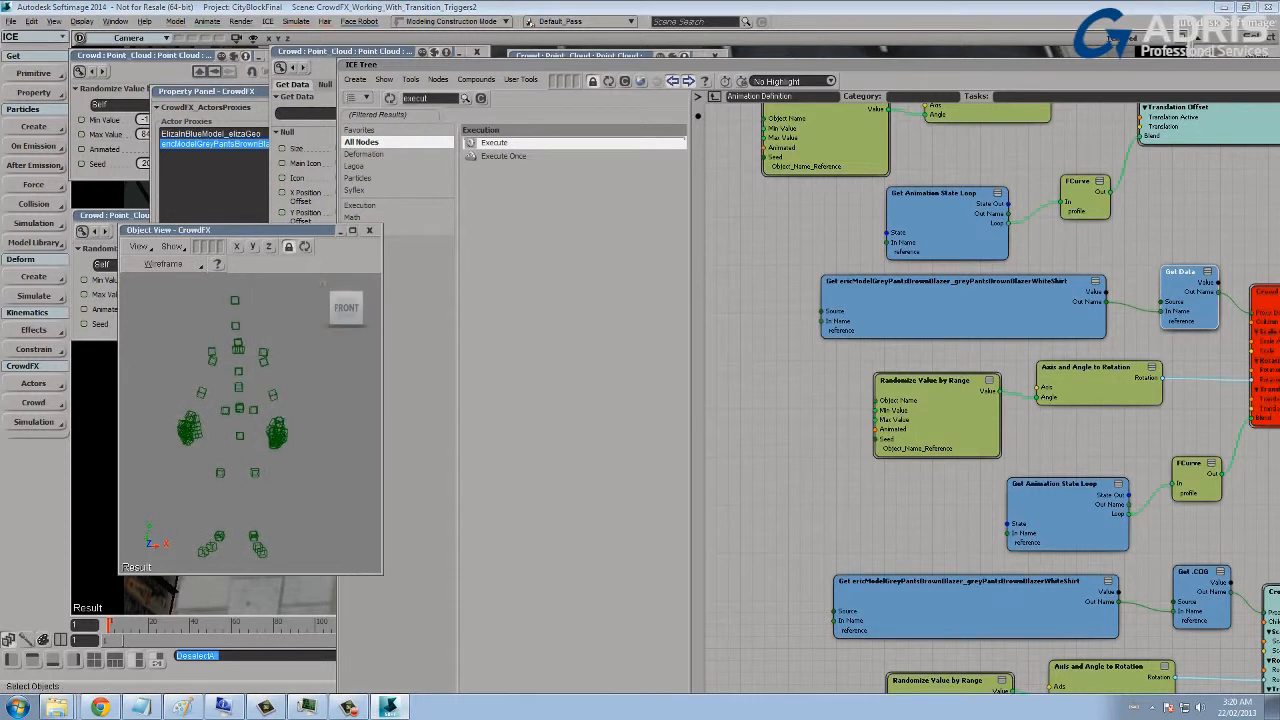
{"action": "left_click", "coordinate": [264, 359]}
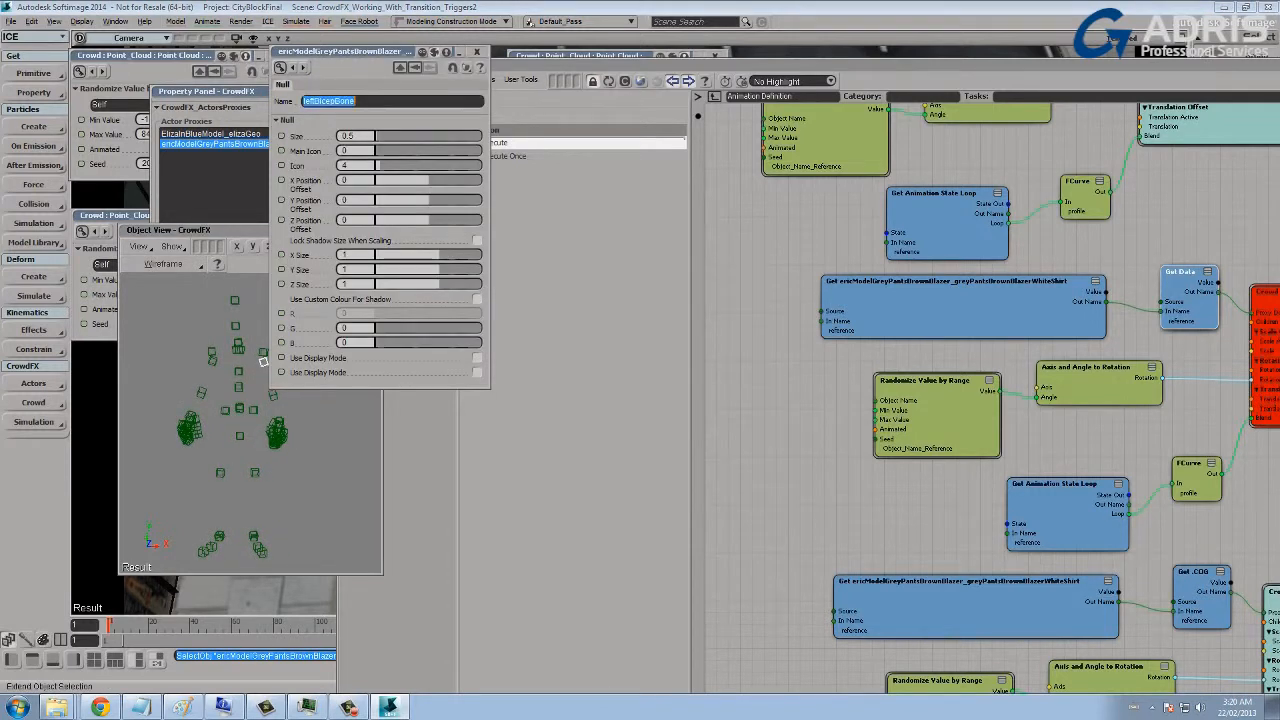
{"action": "left_click_drag", "start_coordinate": [950, 470], "coordinate": [795, 462]}
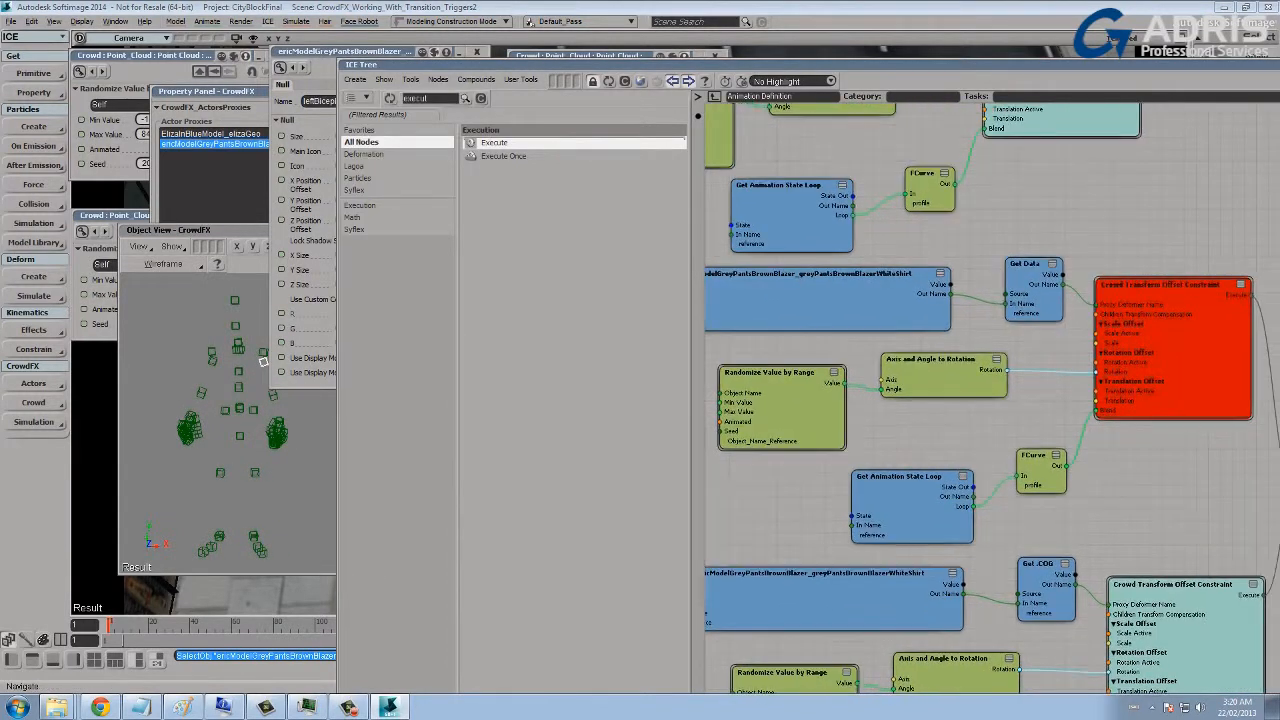
{"action": "double_click", "coordinate": [827, 298]}
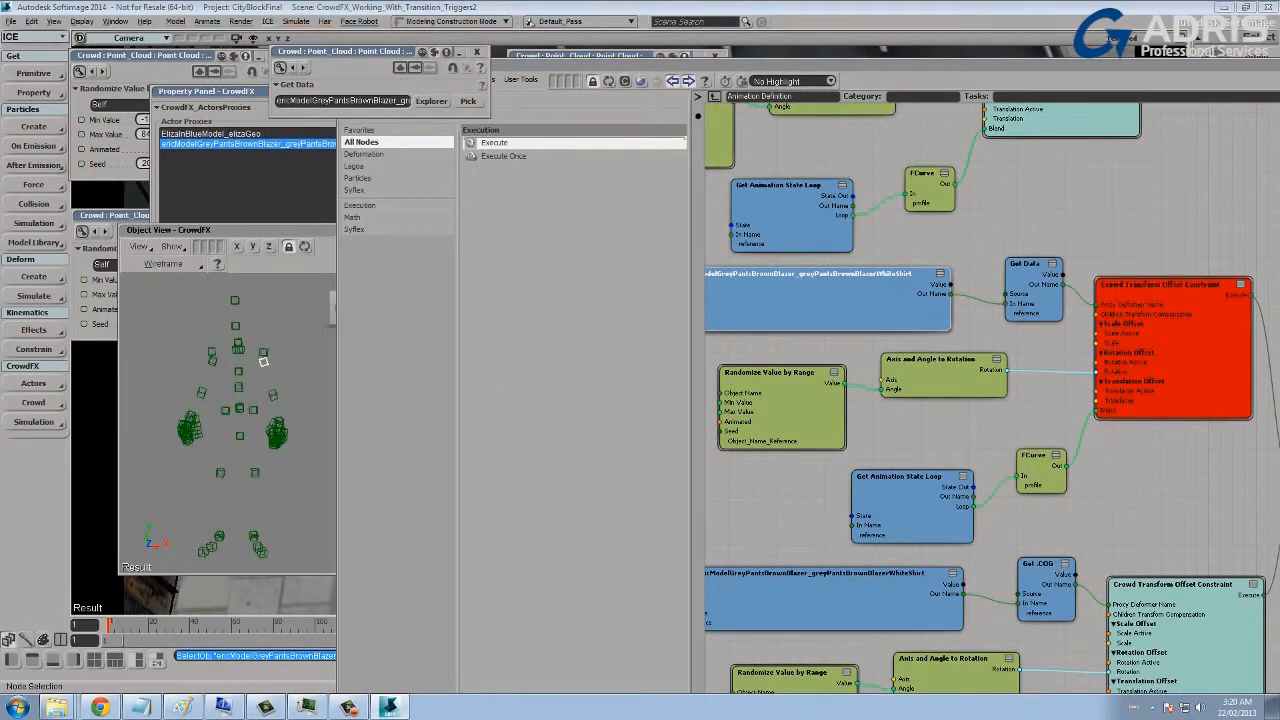
{"action": "double_click", "coordinate": [1033, 288]}
{"action": "type", "text": "leftBicepBone"}
{"action": "key", "text": "Return"}
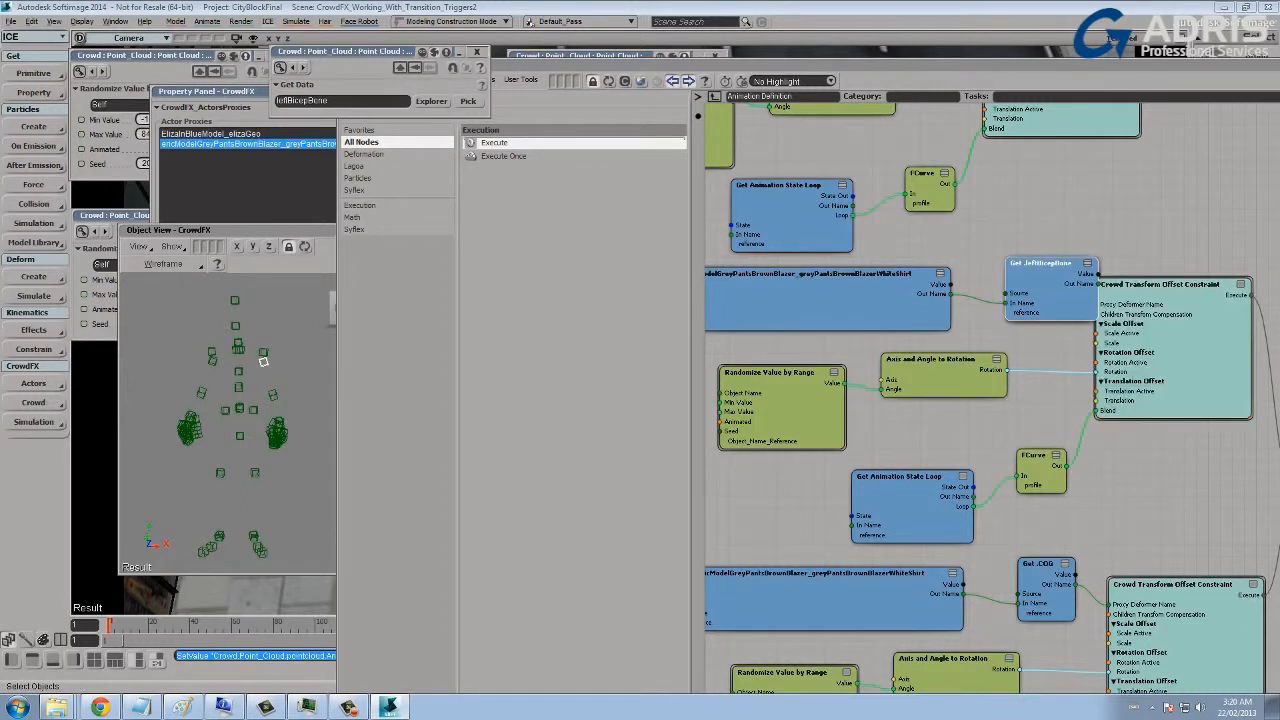
Vary the seeds of the Randomize Value by Range nodes across the death-state offset constraint networks, using values such as 428571 and 58442.
{"action": "middle_click_drag", "start_coordinate": [729, 359], "coordinate": [801, 344]}
{"action": "double_click", "coordinate": [803, 353]}
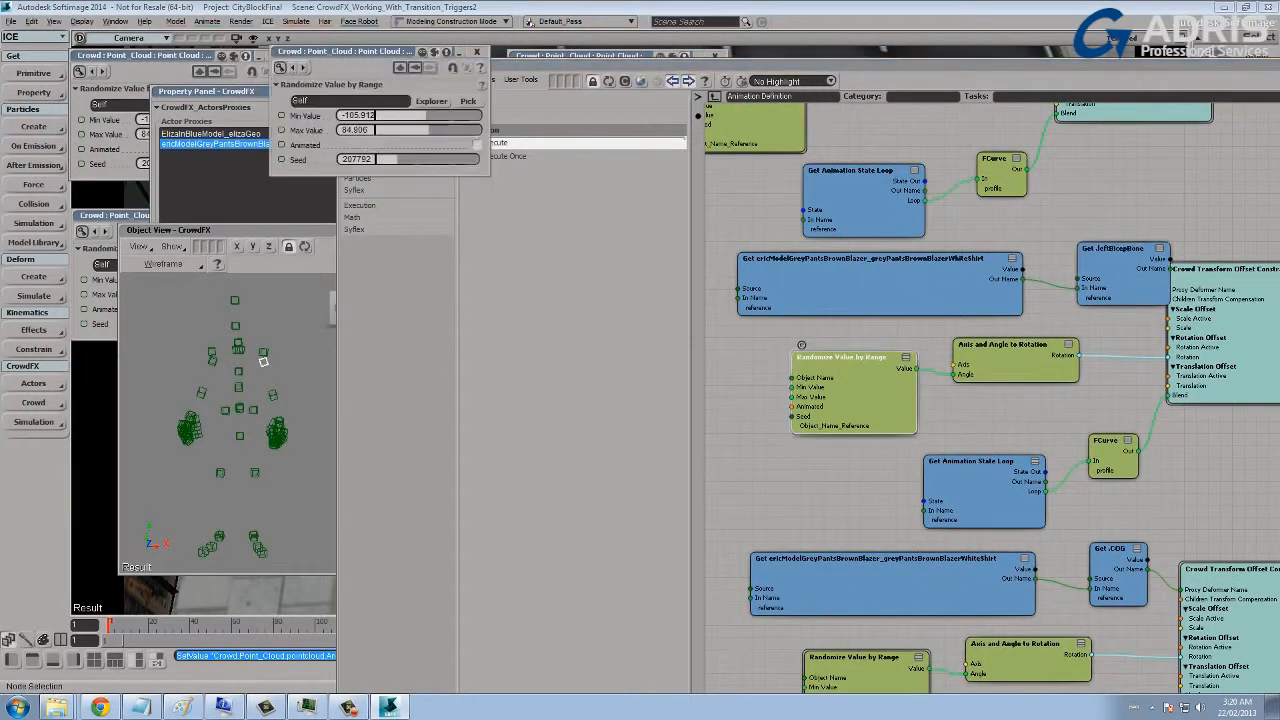
{"action": "middle_click_drag", "start_coordinate": [814, 644], "coordinate": [797, 534]}
{"action": "double_click", "coordinate": [798, 542]}
{"action": "middle_click_drag", "start_coordinate": [800, 330], "coordinate": [774, 657]}
{"action": "middle_click_drag", "start_coordinate": [760, 330], "coordinate": [924, 336]}
{"action": "double_click", "coordinate": [816, 298]}
{"action": "left_click", "coordinate": [405, 159]}
{"action": "middle_click_drag", "start_coordinate": [780, 300], "coordinate": [790, 515]}
{"action": "left_click", "coordinate": [815, 228]}
{"action": "double_click", "coordinate": [806, 225]}
{"action": "left_click_drag", "start_coordinate": [394, 159], "coordinate": [380, 159]}
Open the Axis and Angle to Rotation properties of the right and left bicep constraint networks.
{"action": "left_click_drag", "start_coordinate": [1000, 65], "coordinate": [548, 124]}
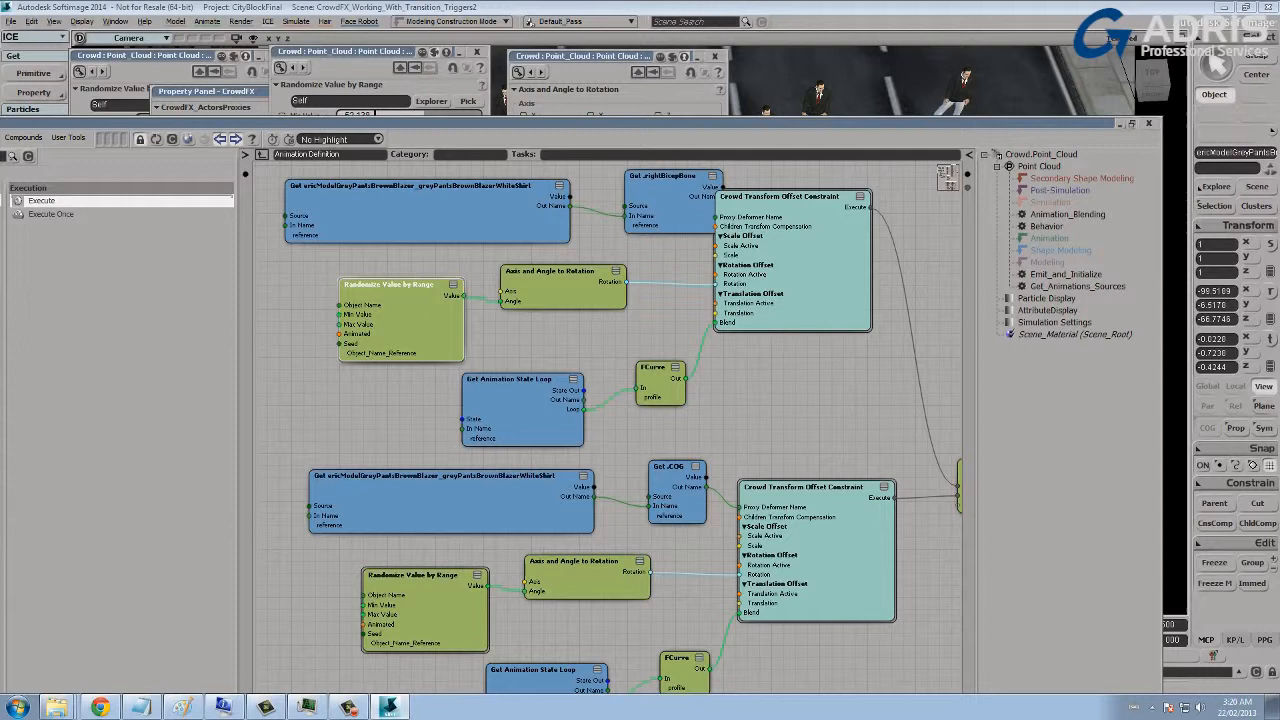
{"action": "double_click", "coordinate": [562, 285]}
{"action": "left_click_drag", "start_coordinate": [340, 51], "coordinate": [573, 37]}
{"action": "middle_click_drag", "start_coordinate": [608, 450], "coordinate": [616, 178]}
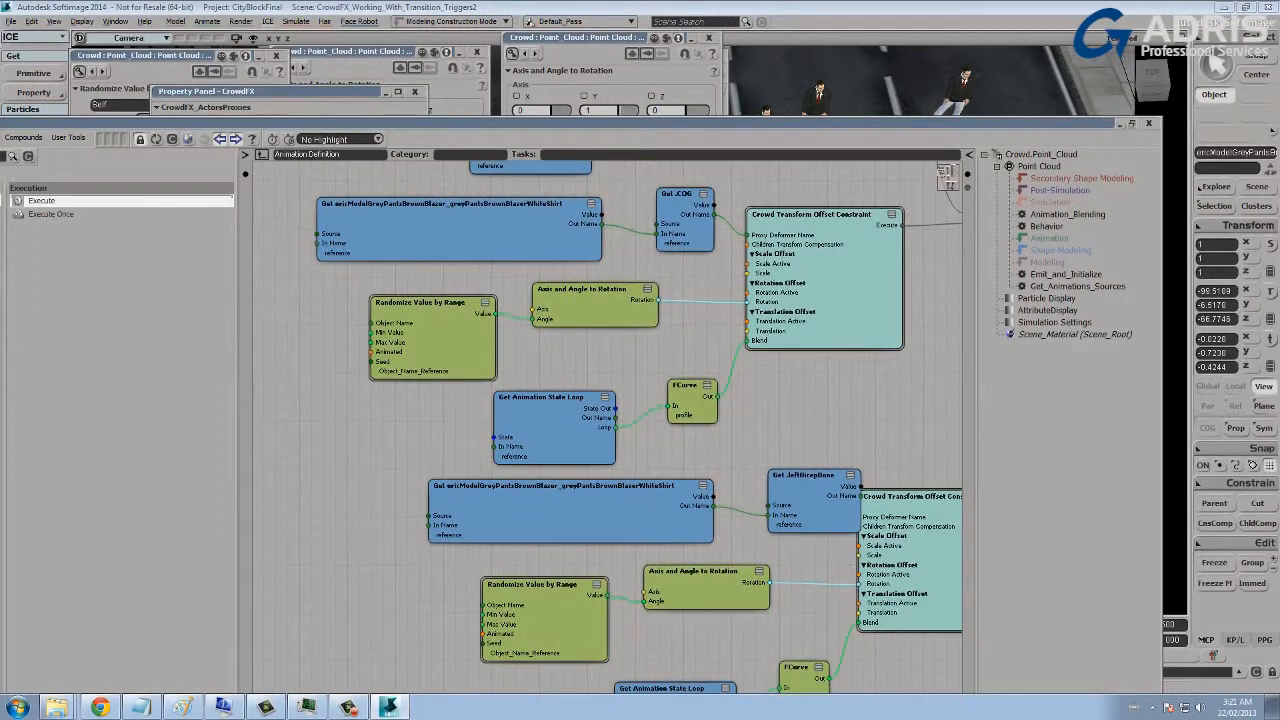
{"action": "middle_click_drag", "start_coordinate": [812, 485], "coordinate": [755, 486]}
{"action": "double_click", "coordinate": [706, 586]}
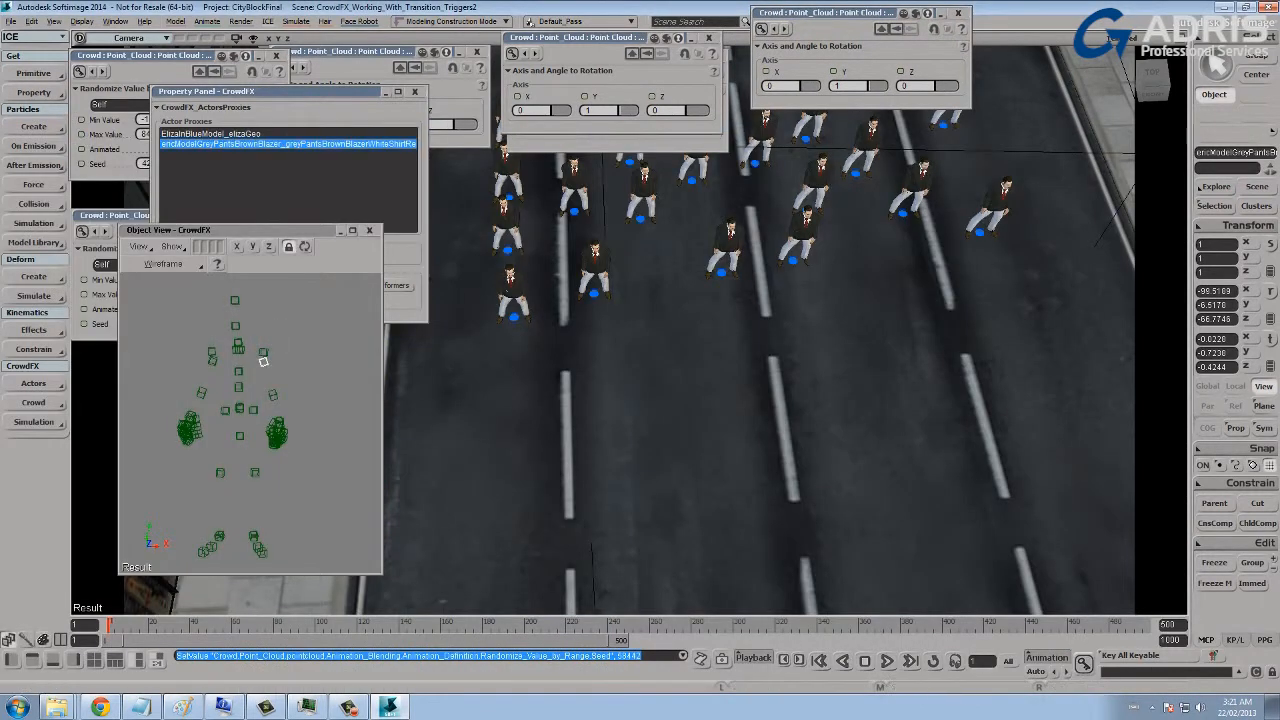
Close the rig view, the actor proxies panel and one Axis and Angle to Rotation property page.
{"action": "left_click", "coordinate": [369, 230]}
{"action": "left_click", "coordinate": [415, 91]}
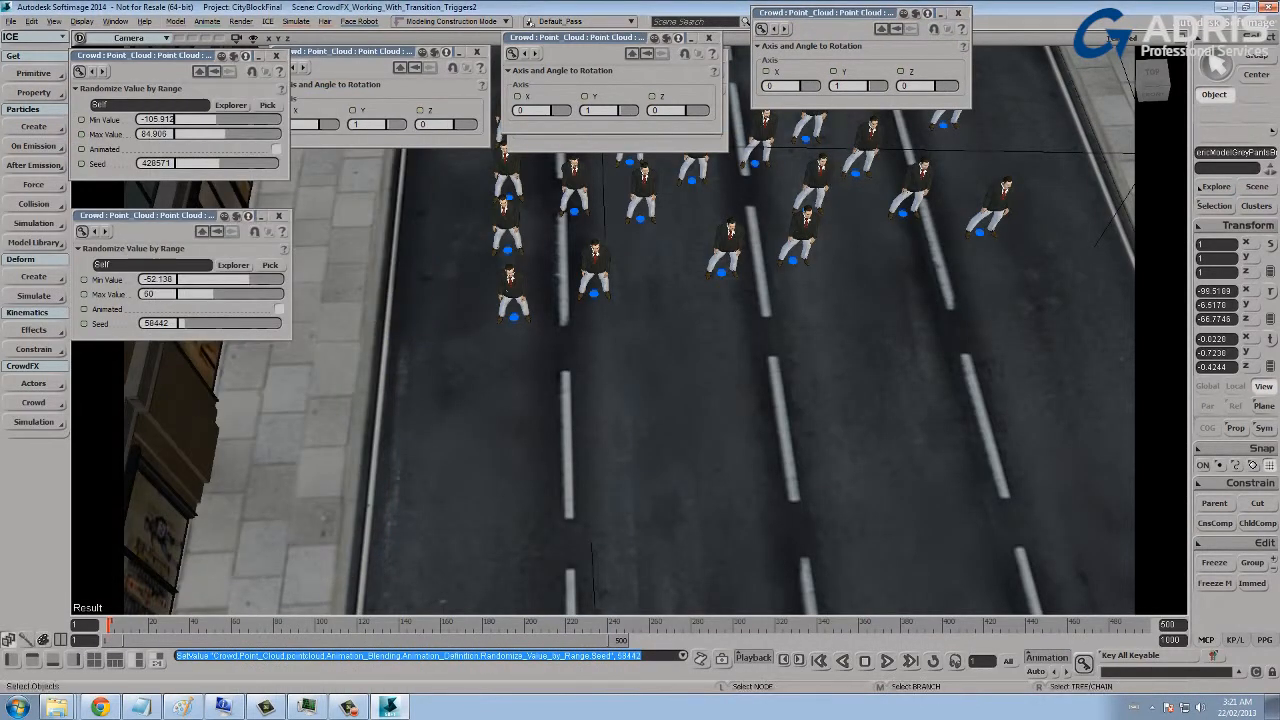
{"action": "left_click", "coordinate": [477, 51]}
Set the rotation axis of both bicep offset constraints to X 0, Y 0, Z 1.
{"action": "key", "text": "s"}
{"action": "left_click_drag", "start_coordinate": [640, 220], "coordinate": [602, 500]}
{"action": "middle_click_drag", "start_coordinate": [602, 500], "coordinate": [600, 440]}
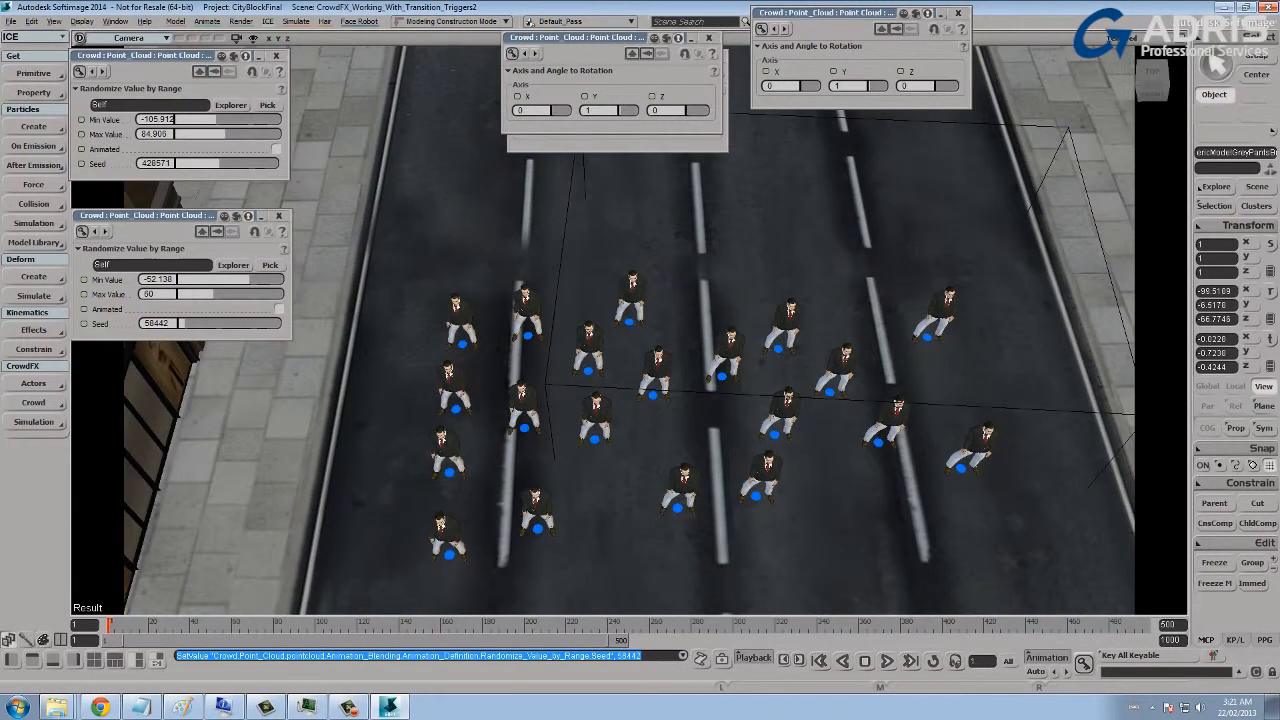
{"action": "type", "text": "0"}
{"action": "key", "text": "Tab"}
{"action": "type", "text": "0"}
{"action": "key", "text": "Return"}
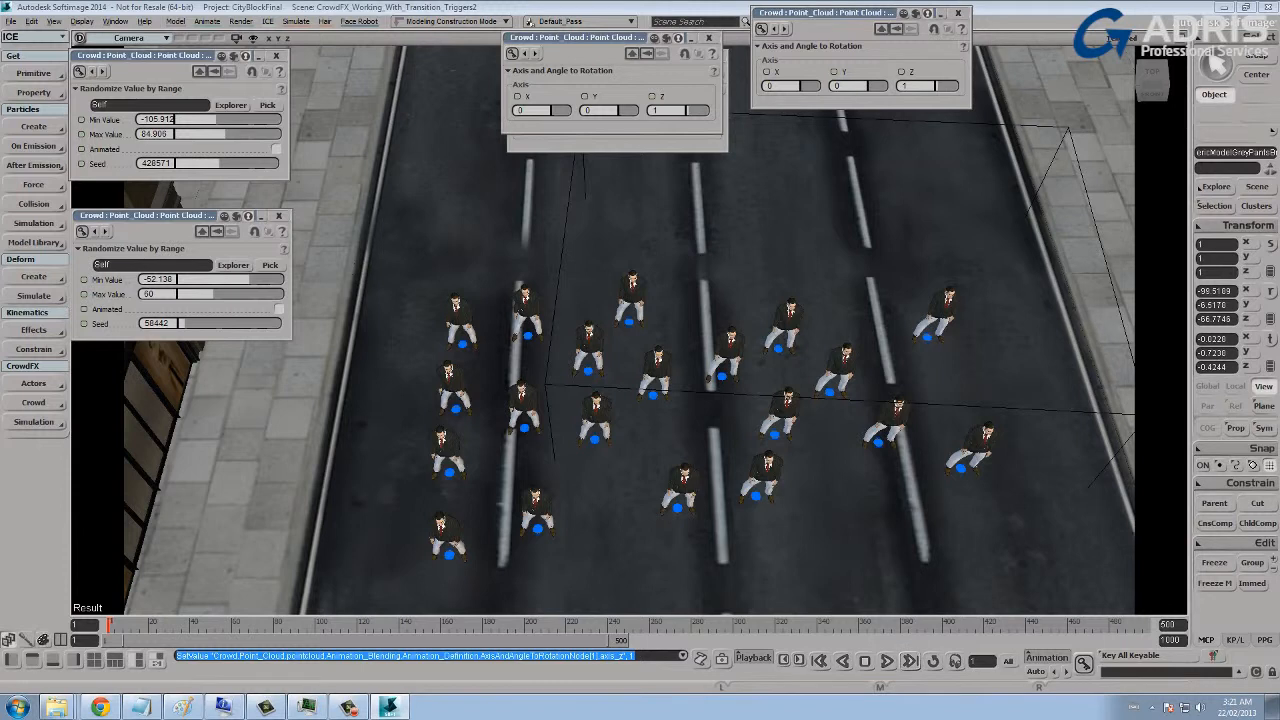
Play the simulation from the start and rearrange the axis property pages to examine the dying actors' arm poses.
{"action": "left_click", "coordinate": [886, 661]}
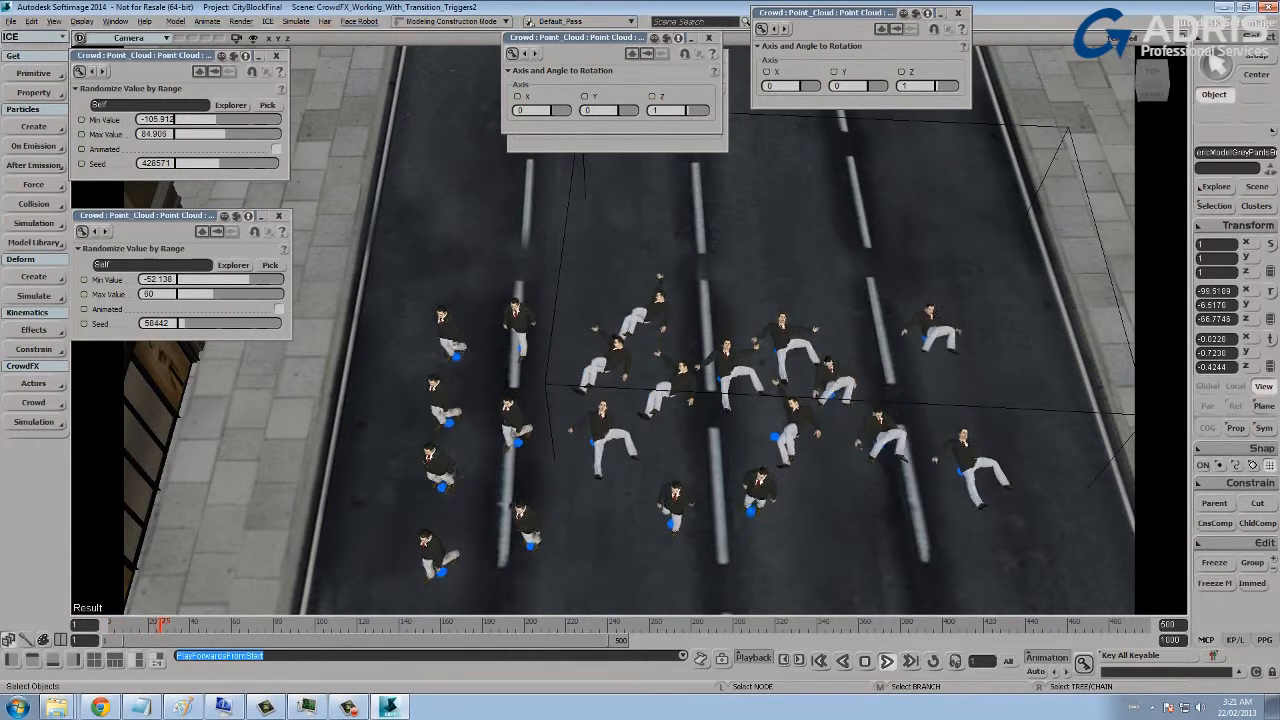
{"action": "scroll", "coordinate": [505, 532], "scroll_direction": "up", "scroll_amount": 3}
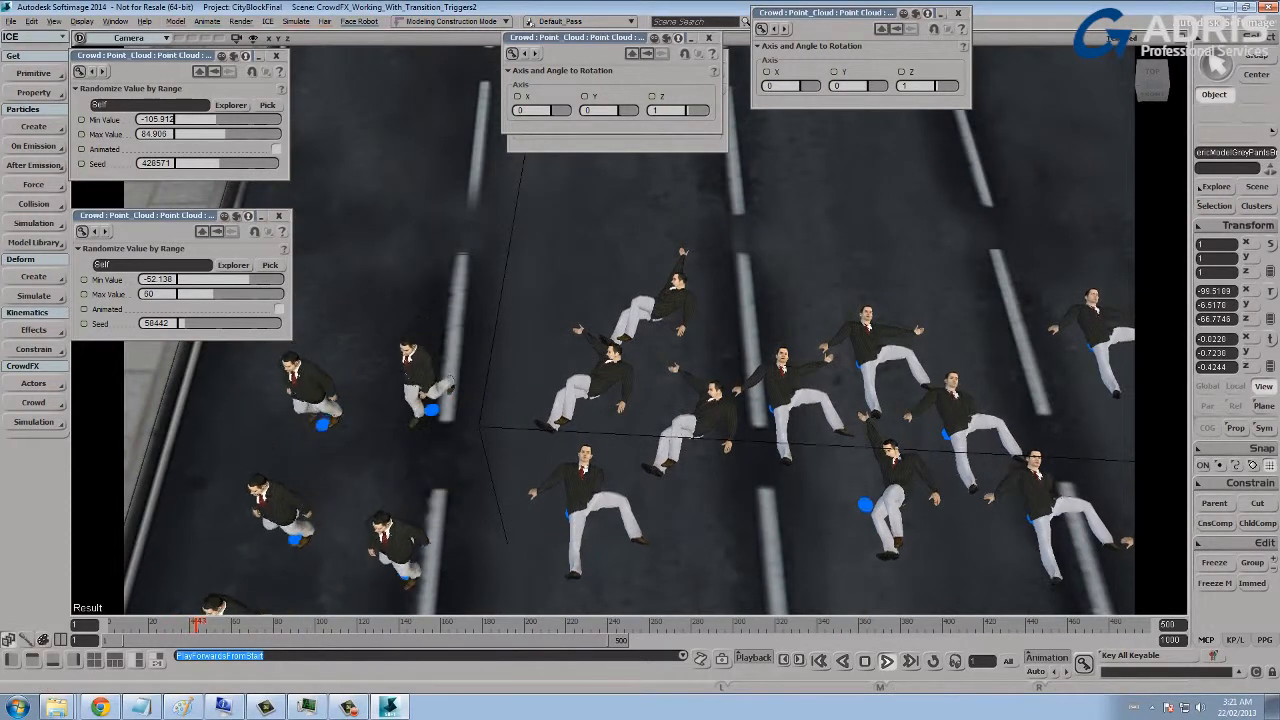
{"action": "left_click_drag", "start_coordinate": [575, 38], "coordinate": [462, 128]}
{"action": "left_click_drag", "start_coordinate": [860, 12], "coordinate": [923, 46]}
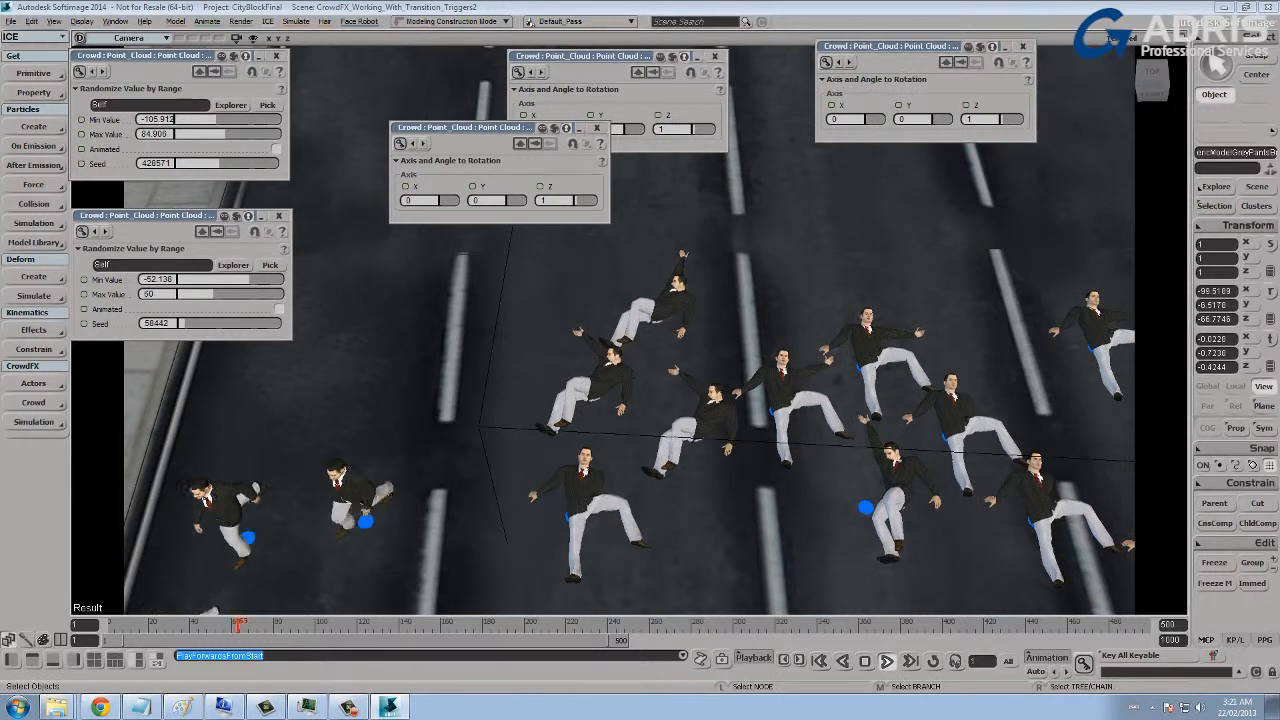
Try a wider random angle range of -154.906 to 123.396 with seed 883117 in the first Randomize Value by Range page.
{"action": "left_click_drag", "start_coordinate": [216, 119], "coordinate": [242, 134]}
{"action": "key", "text": "s"}
{"action": "left_click_drag", "start_coordinate": [760, 400], "coordinate": [313, 400]}
{"action": "left_click_drag", "start_coordinate": [242, 134], "coordinate": [263, 163]}
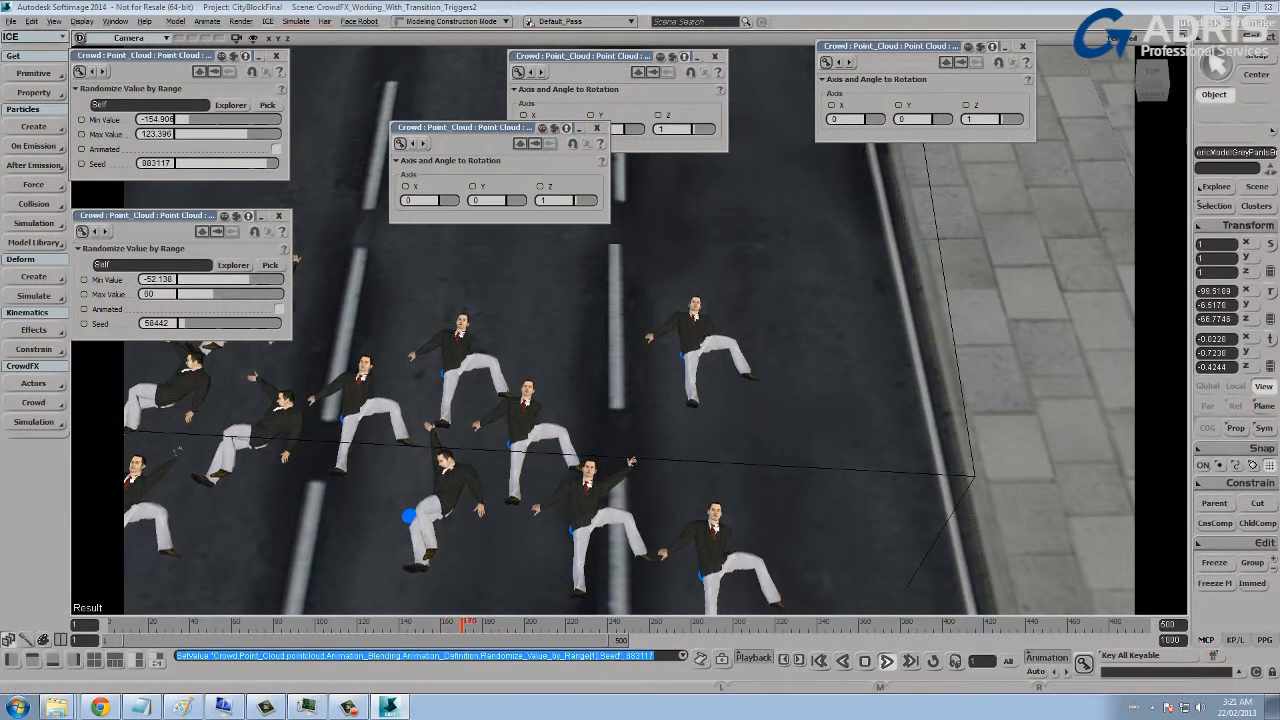
Change the left bicep constraint's rotation axis to X 1, Y 0, Z 0.
{"action": "left_click_drag", "start_coordinate": [470, 127], "coordinate": [383, 52]}
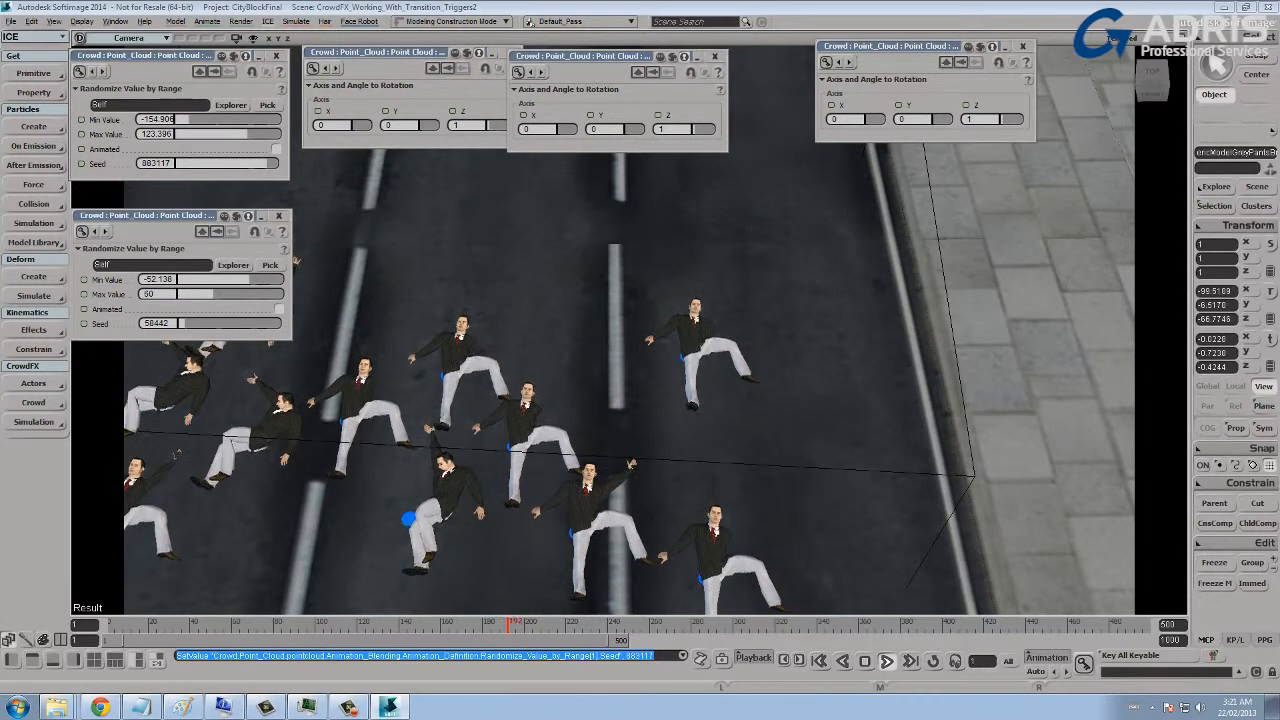
{"action": "type", "text": "1"}
{"action": "key", "text": "Tab"}
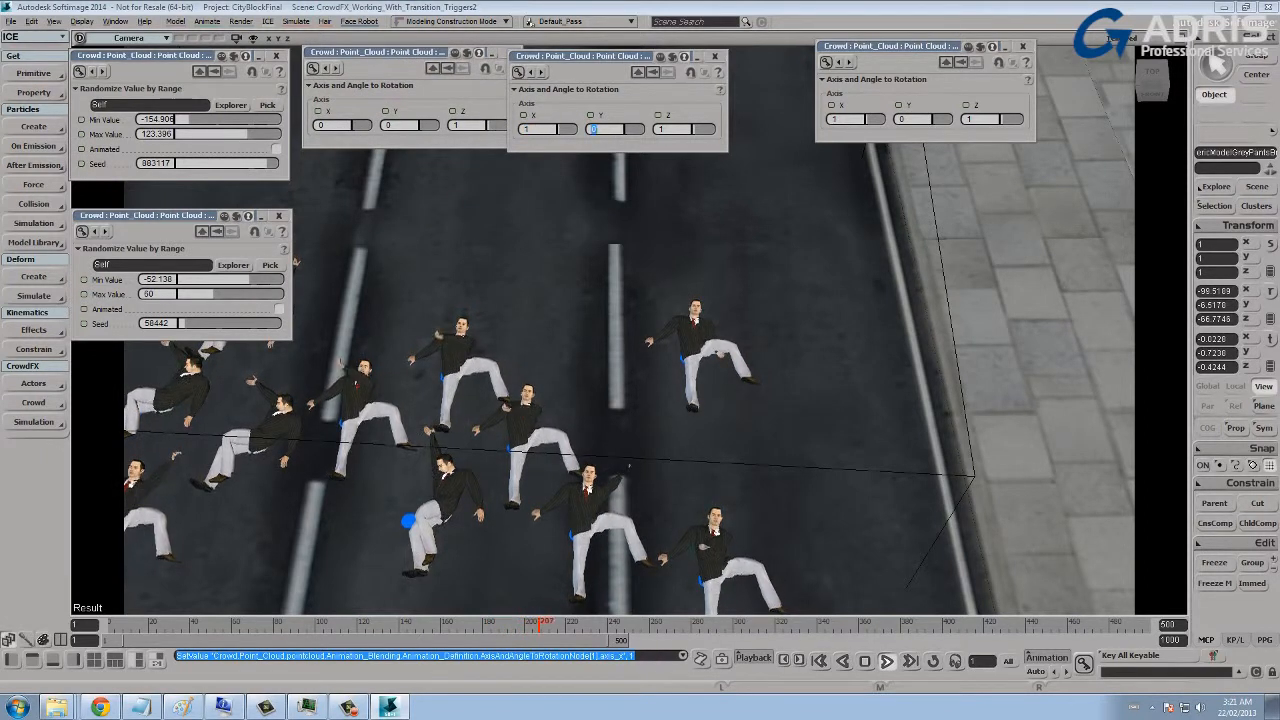
{"action": "type", "text": "0"}
{"action": "key", "text": "Return"}
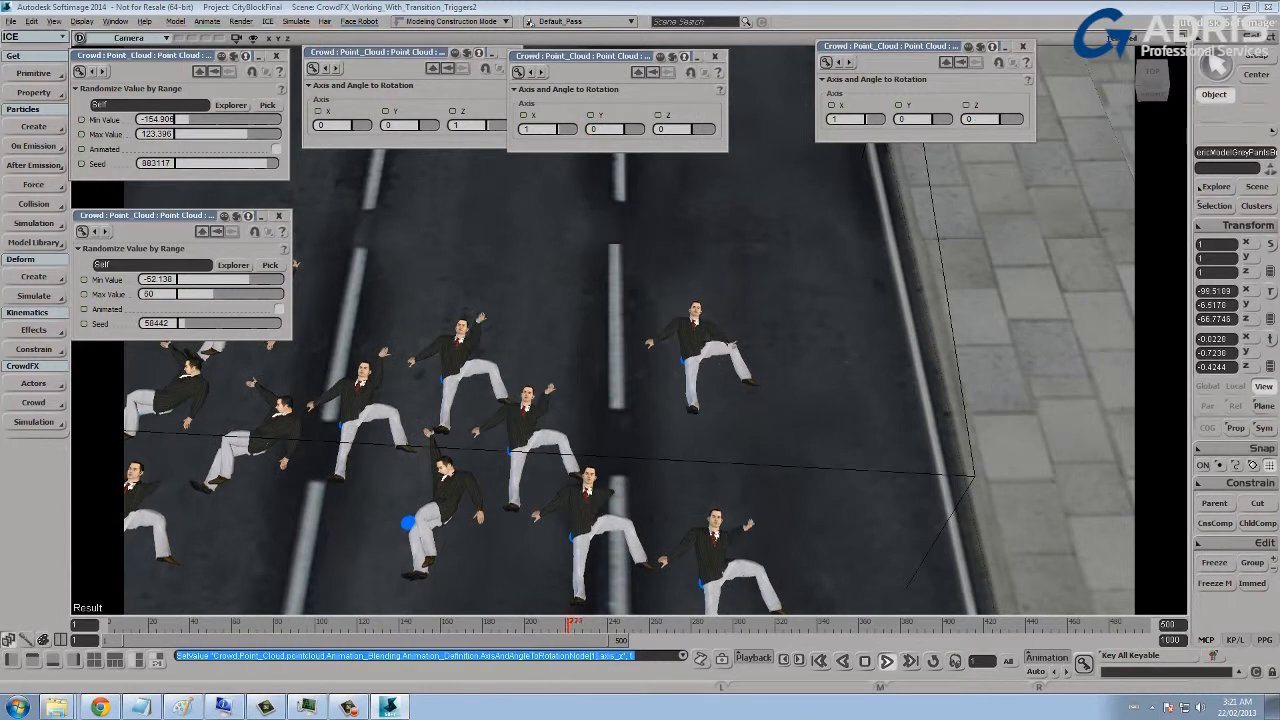
Set the first Randomize Value by Range node to minimum -86.792, maximum 155.094 and seed 474026.
{"action": "left_click_drag", "start_coordinate": [247, 134], "coordinate": [234, 163]}
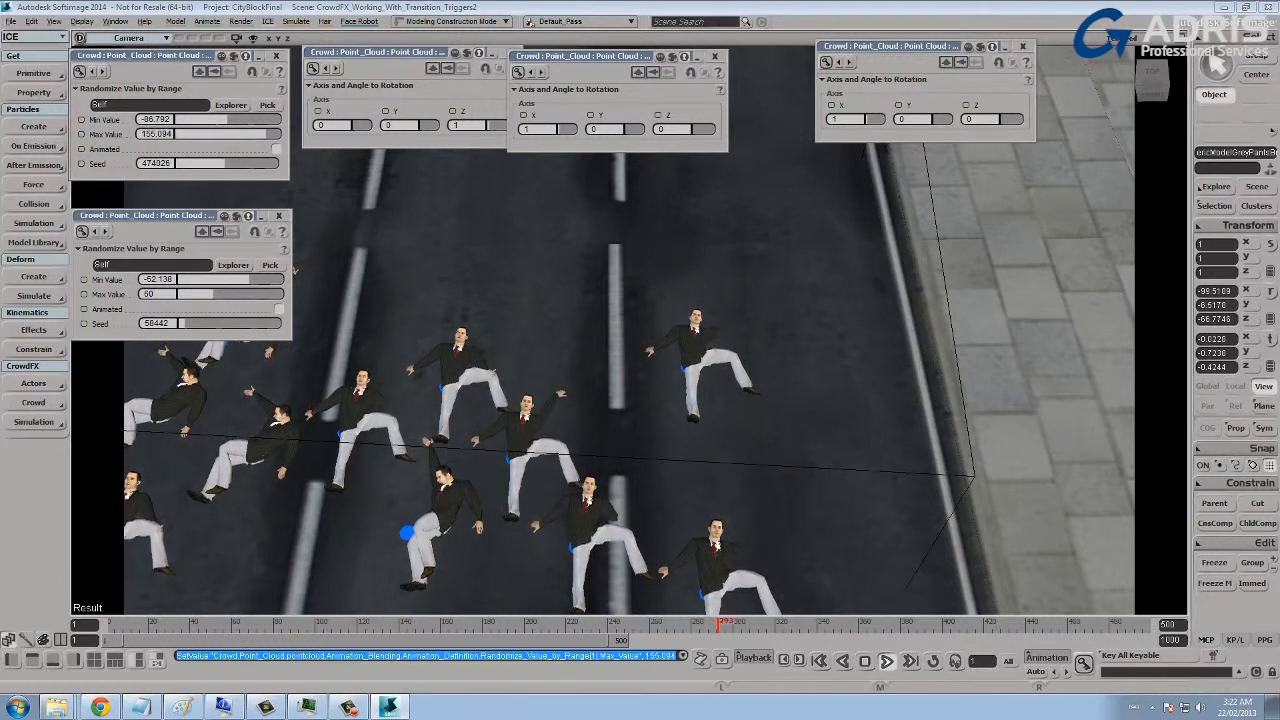
{"action": "scroll", "coordinate": [640, 340], "scroll_direction": "down", "scroll_amount": 3}
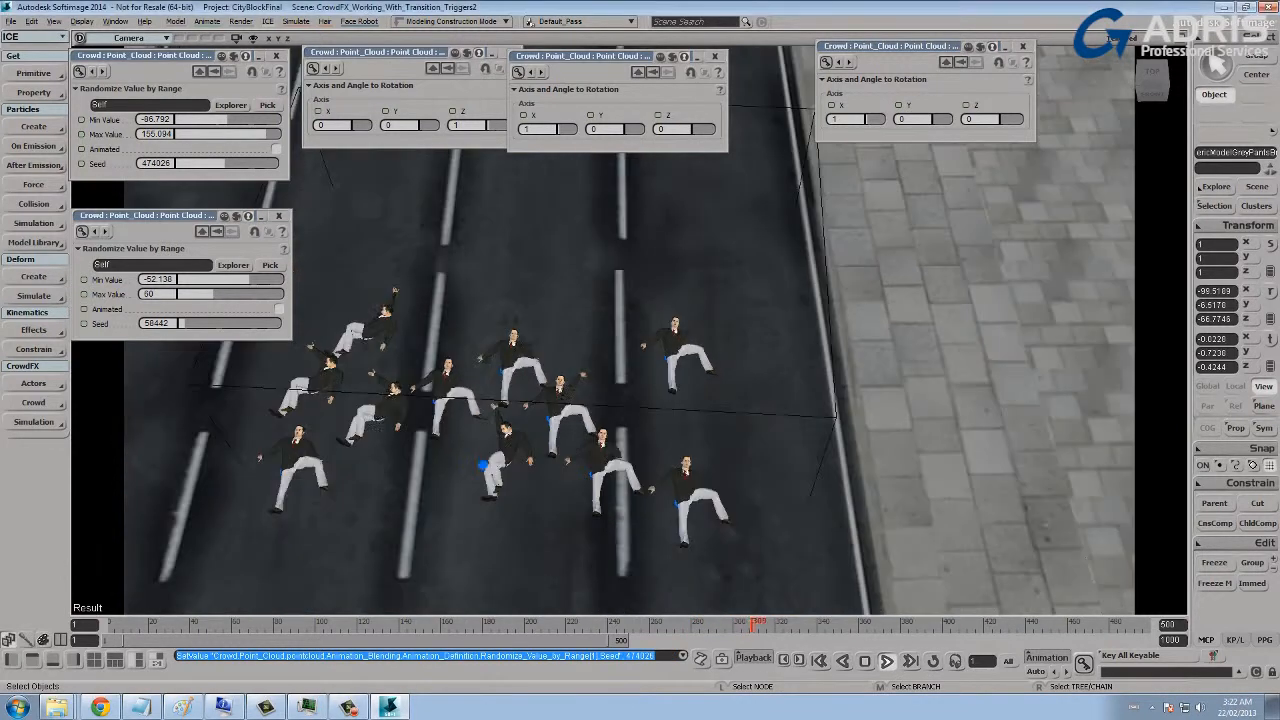
{"action": "key", "text": "s"}
{"action": "left_click_drag", "start_coordinate": [630, 400], "coordinate": [658, 394]}
{"action": "middle_click_drag", "start_coordinate": [658, 394], "coordinate": [760, 394]}
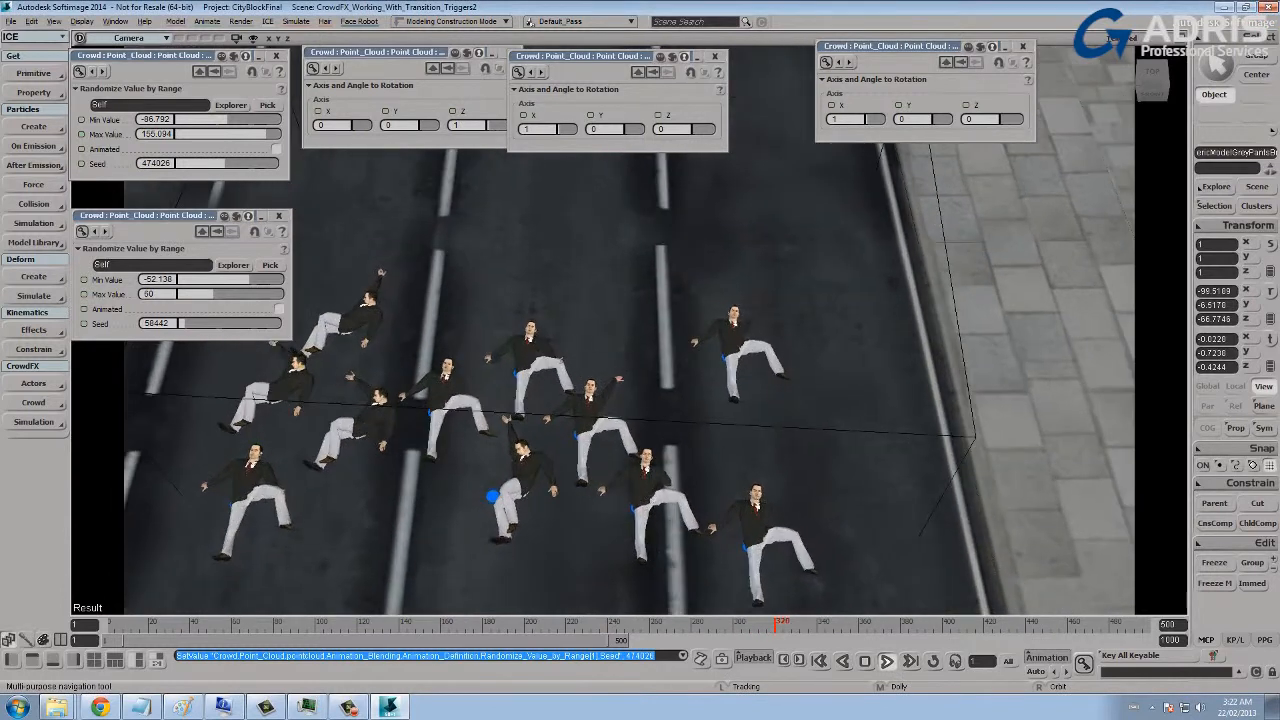
{"action": "left_click_drag", "start_coordinate": [760, 394], "coordinate": [823, 394]}
Close all the remaining Randomize Value by Range and Axis and Angle to Rotation property pages.
{"action": "left_click", "coordinate": [279, 215]}
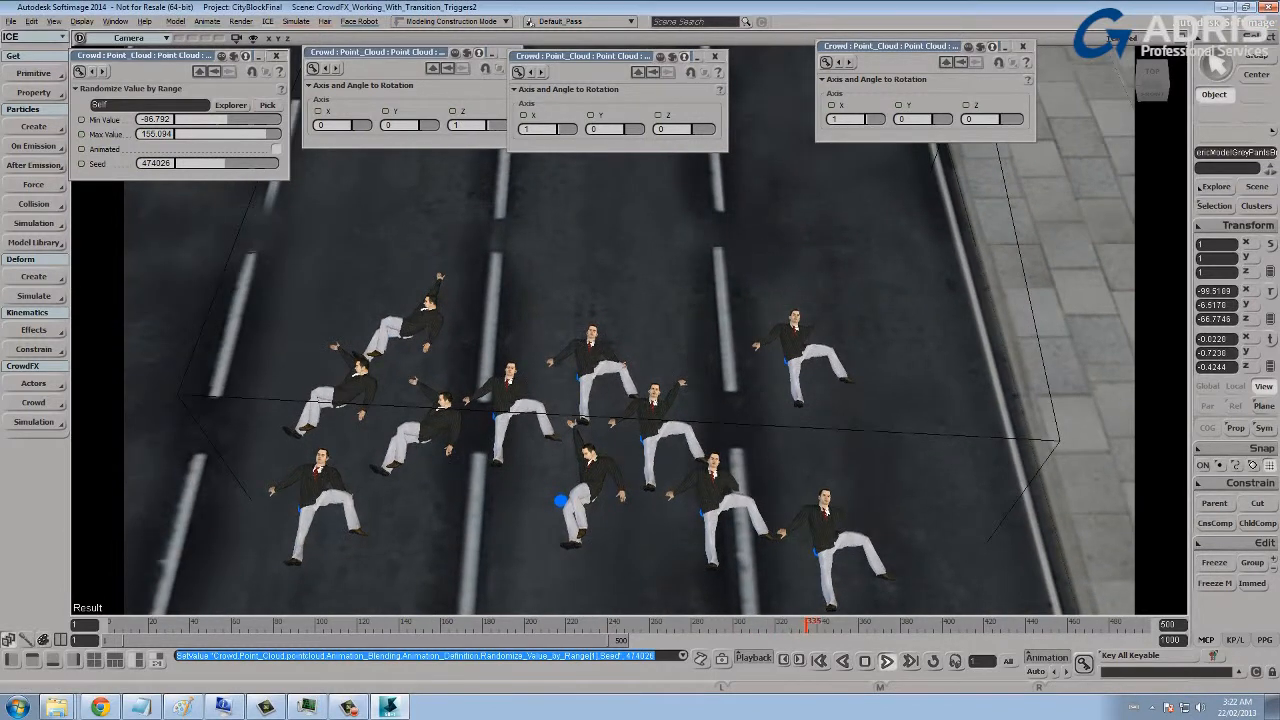
{"action": "left_click", "coordinate": [276, 56]}
{"action": "left_click", "coordinate": [714, 56]}
{"action": "left_click", "coordinate": [508, 52]}
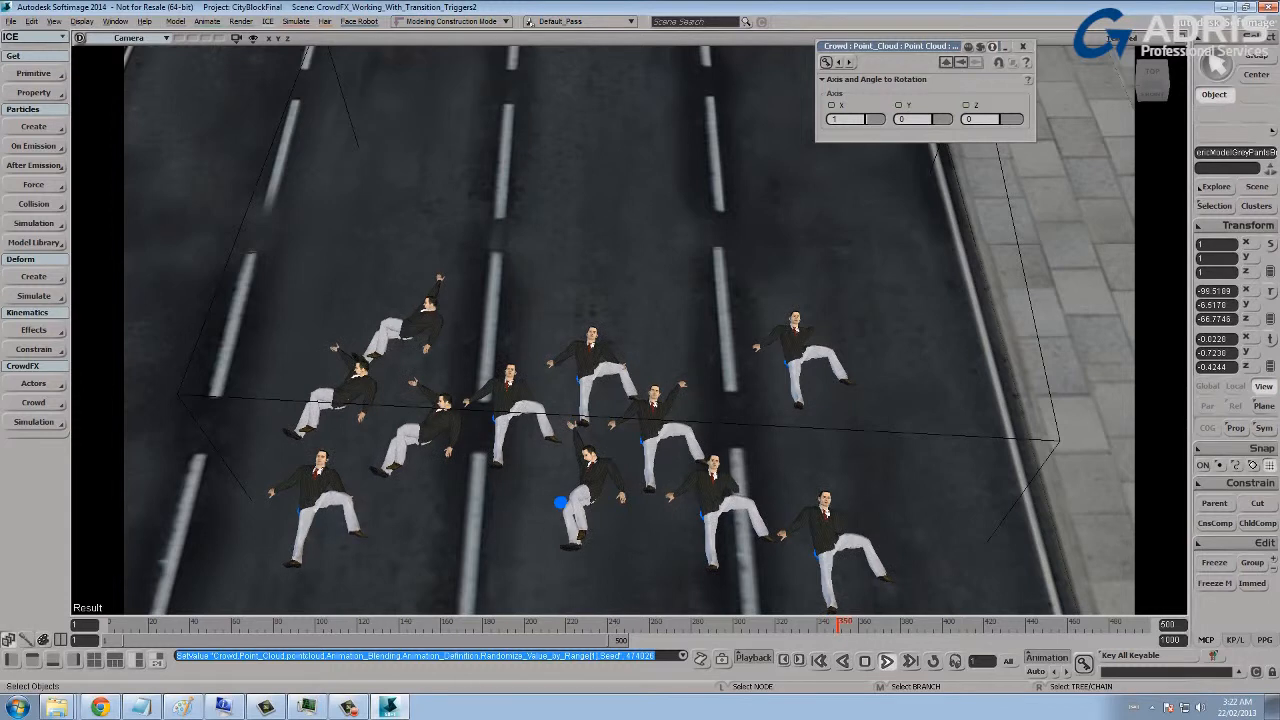
{"action": "left_click", "coordinate": [1022, 46]}
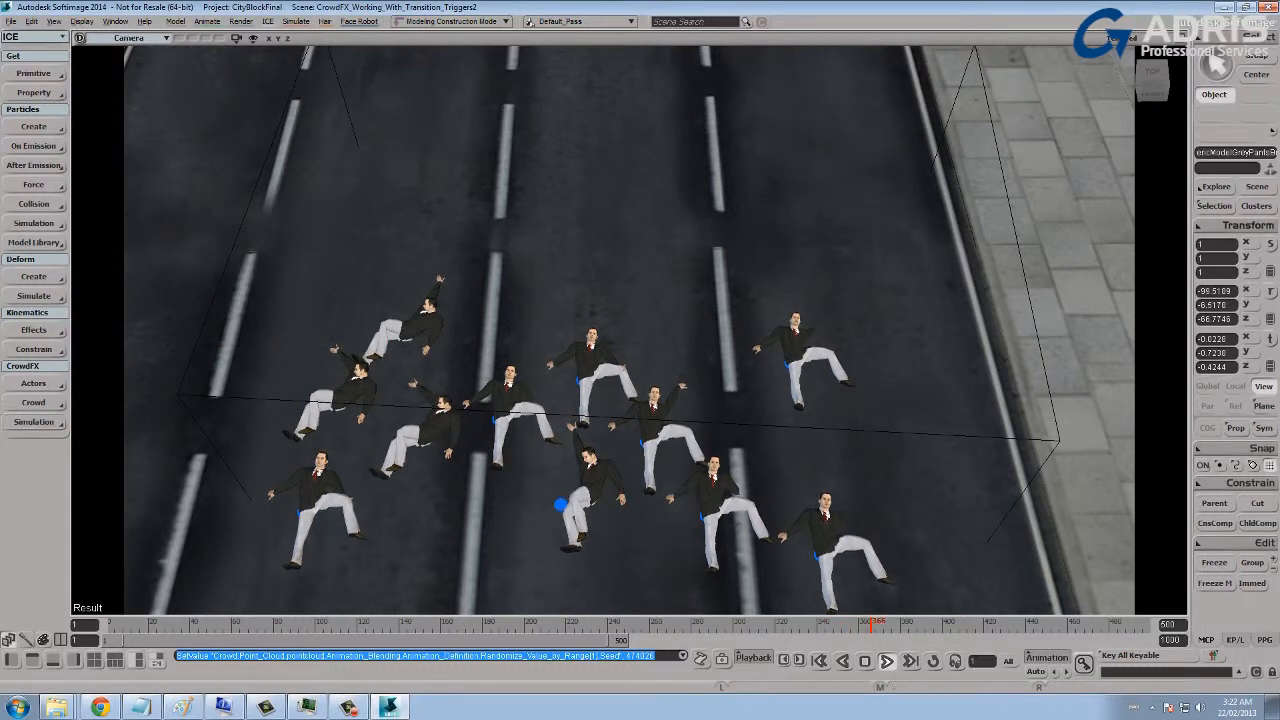
Review the finished constraint networks inside the Animation Definition compound of the Animation_Blending ICE tree, and close the tree.
{"action": "left_click", "coordinate": [33, 402]}
{"action": "left_click", "coordinate": [133, 503]}
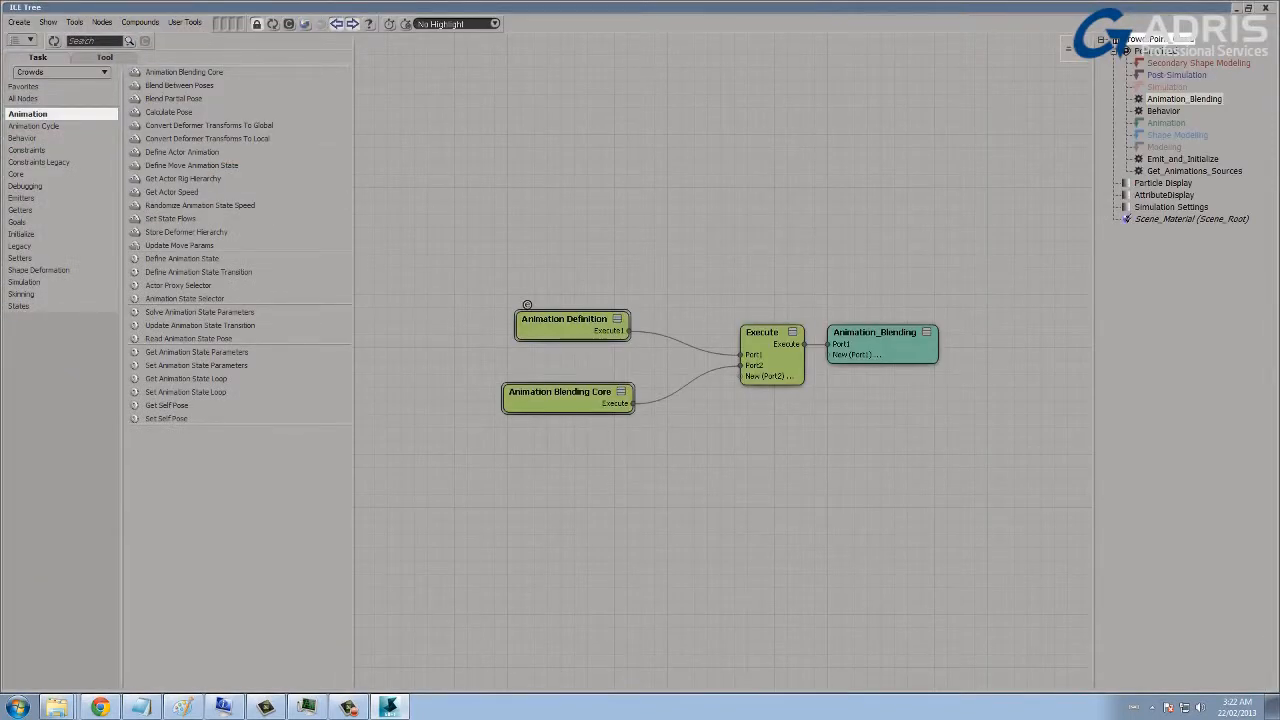
{"action": "left_click", "coordinate": [527, 304]}
{"action": "middle_click_drag", "start_coordinate": [640, 400], "coordinate": [688, 469]}
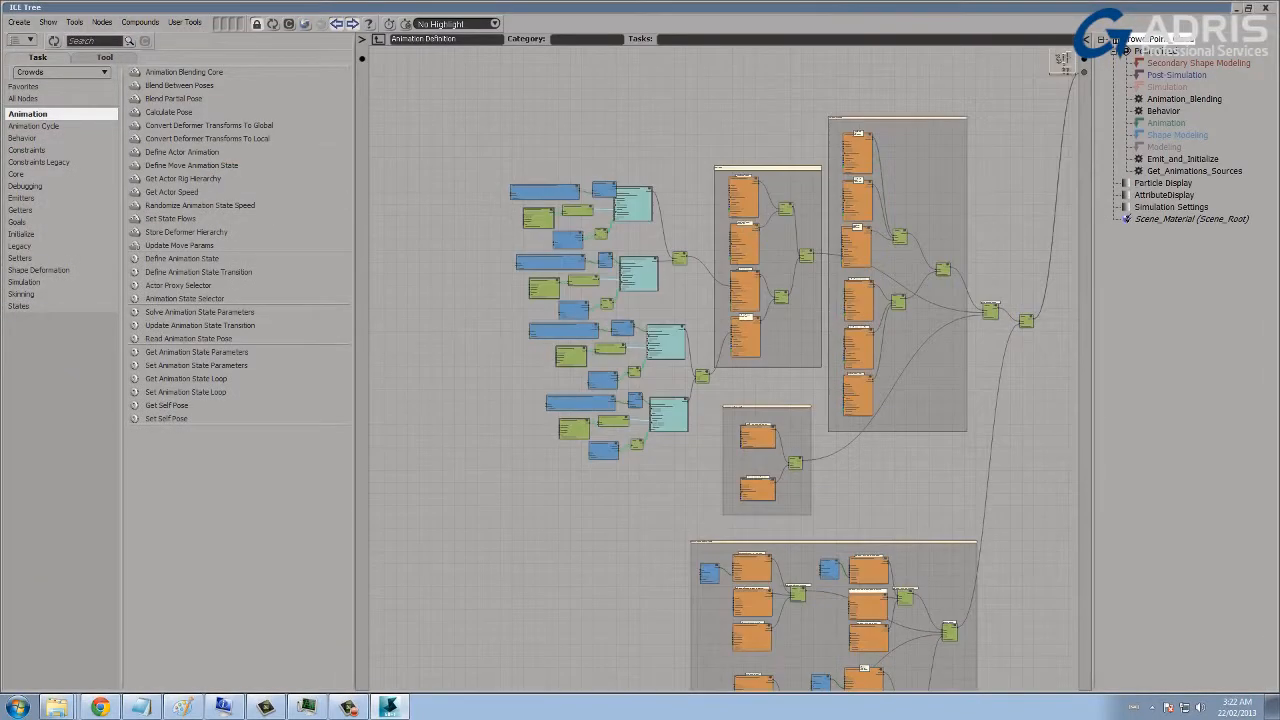
{"action": "scroll", "coordinate": [724, 365], "scroll_direction": "up", "scroll_amount": 4}
{"action": "middle_click_drag", "start_coordinate": [724, 365], "coordinate": [899, 514]}
{"action": "scroll", "coordinate": [724, 365], "scroll_direction": "down", "scroll_amount": 4}
{"action": "middle_click_drag", "start_coordinate": [724, 365], "coordinate": [662, 316]}
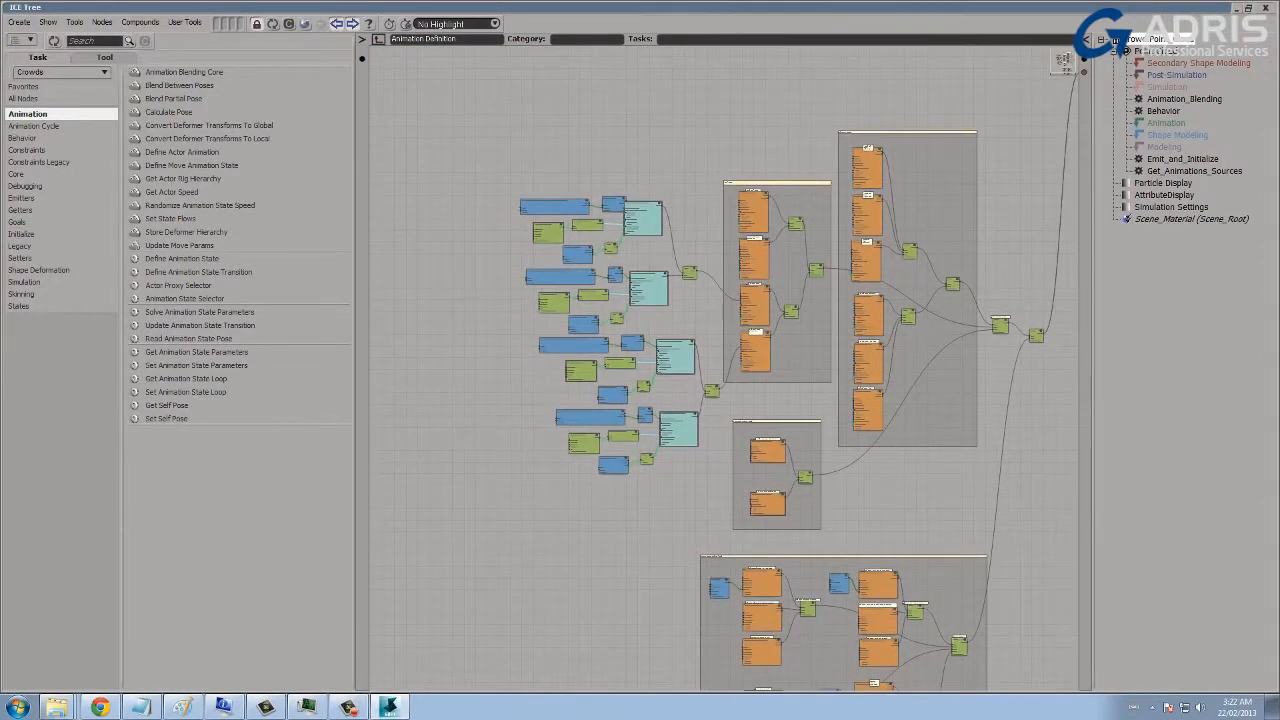
{"action": "left_click", "coordinate": [1184, 99]}
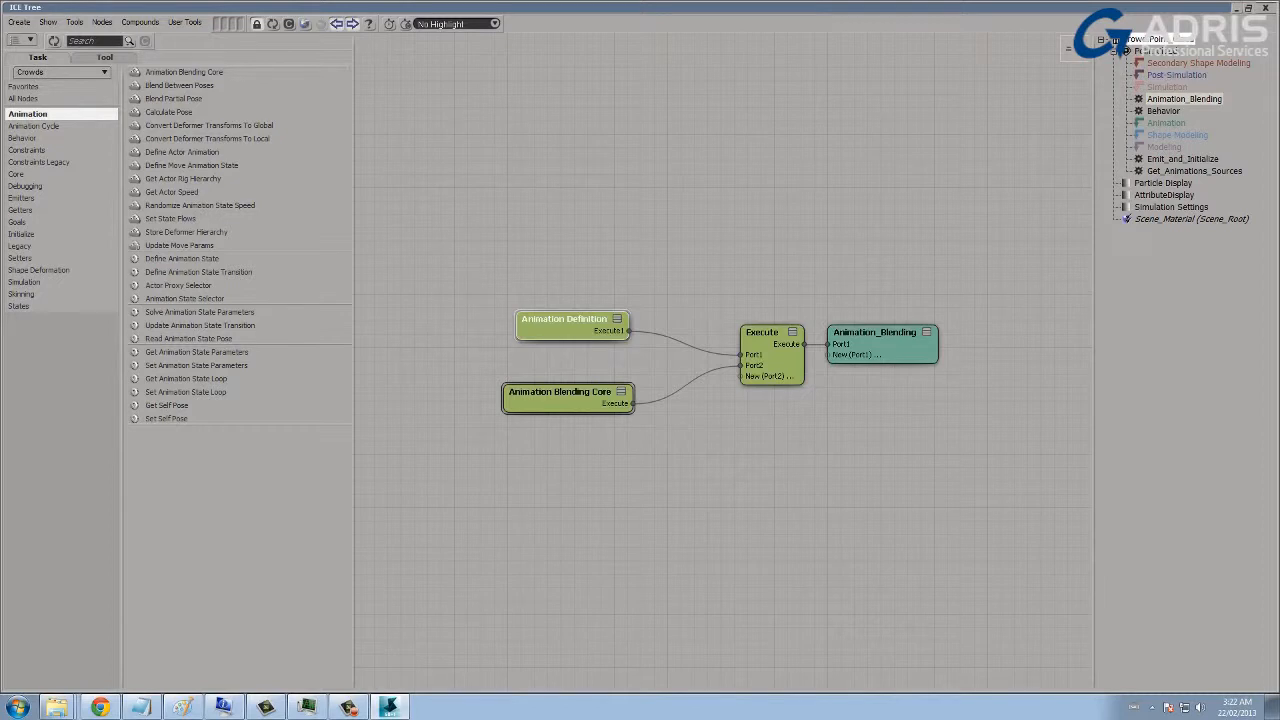
{"action": "left_click", "coordinate": [1265, 7]}
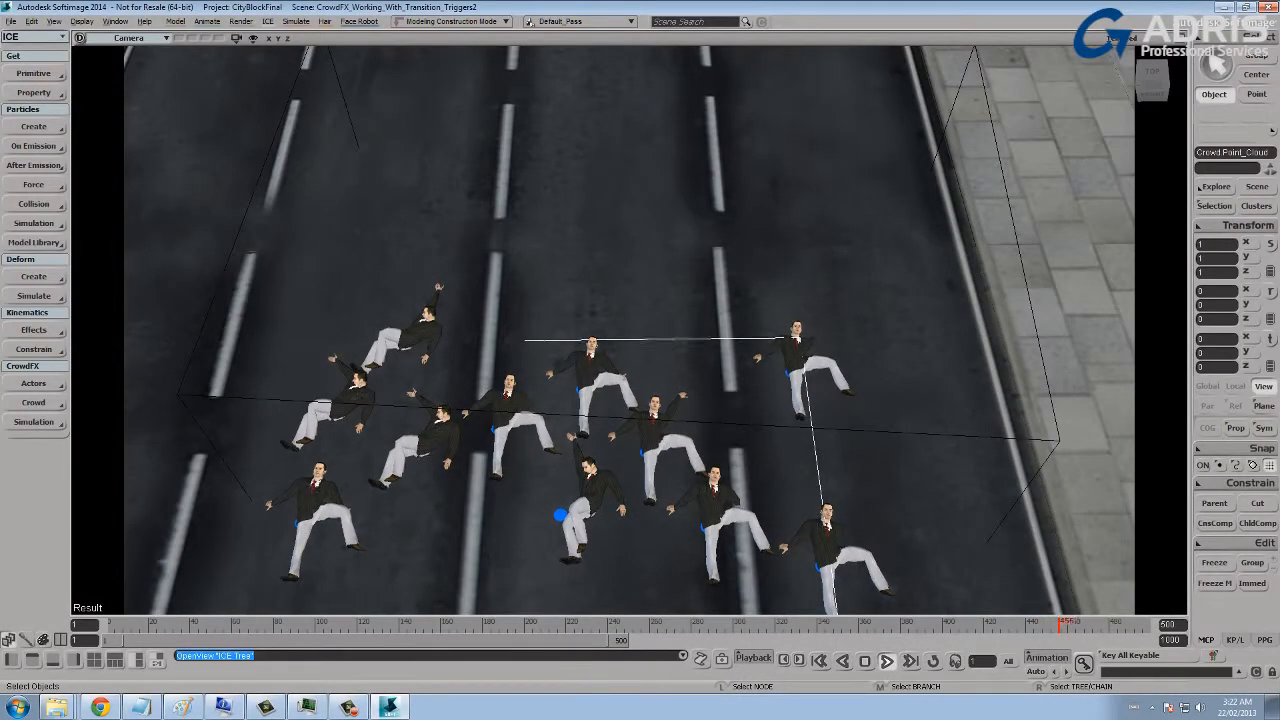
Frame the fallen actors on the road and deselect the crowd point cloud.
{"action": "scroll", "coordinate": [630, 330], "scroll_direction": "down", "scroll_amount": 3}
{"action": "key", "text": "s"}
{"action": "left_click_drag", "start_coordinate": [630, 330], "coordinate": [656, 324]}
{"action": "right_click_drag", "start_coordinate": [656, 324], "coordinate": [630, 308]}
{"action": "middle_click_drag", "start_coordinate": [630, 308], "coordinate": [670, 308]}
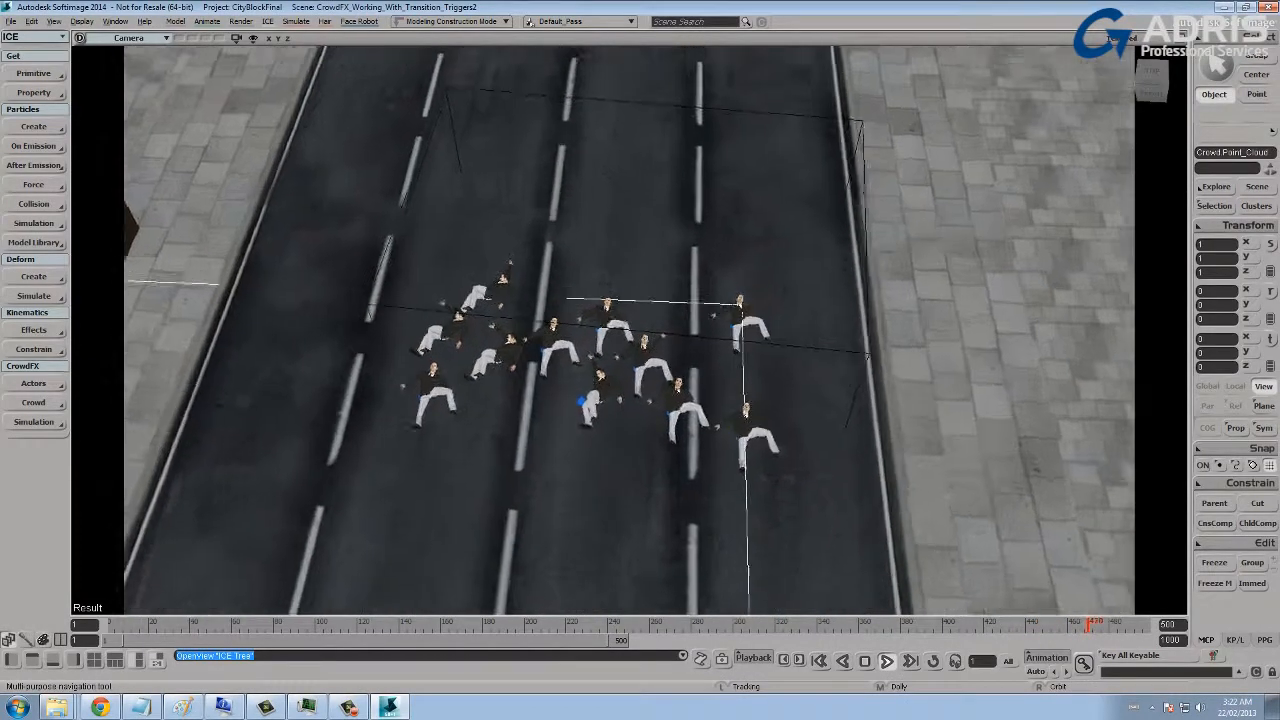
{"action": "key", "text": "space"}
{"action": "key", "text": "ctrl+shift+a"}
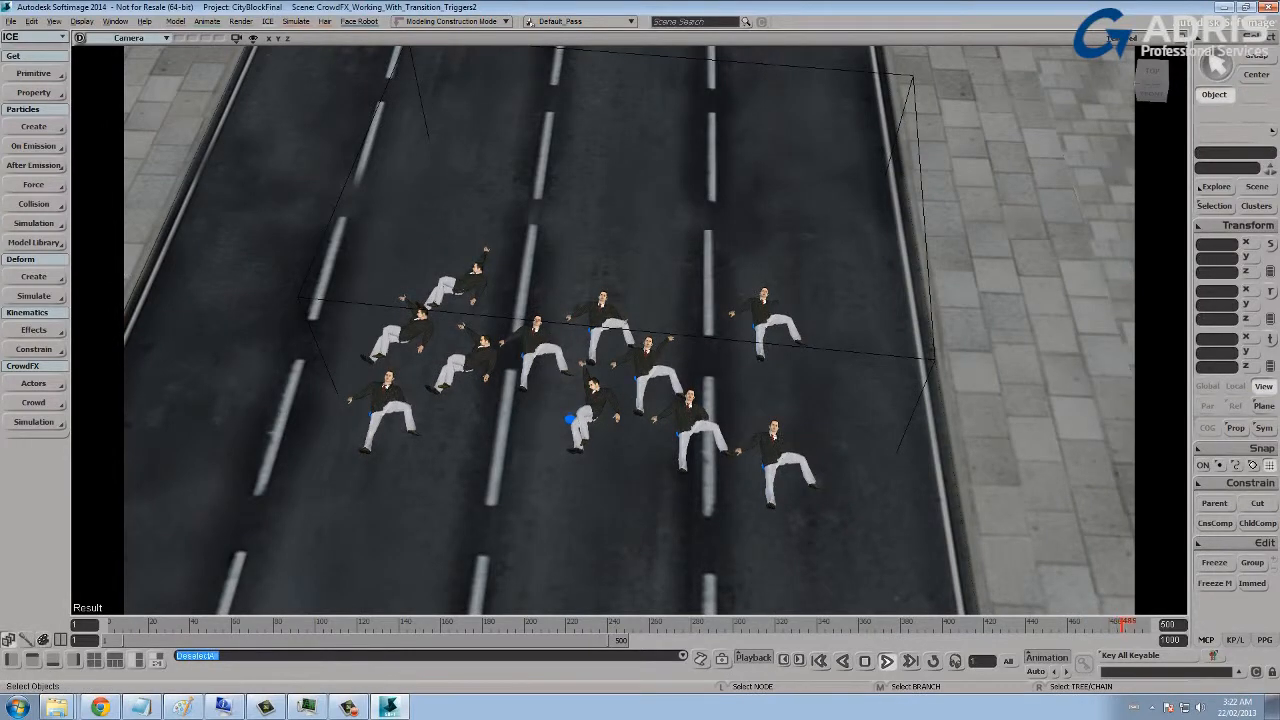